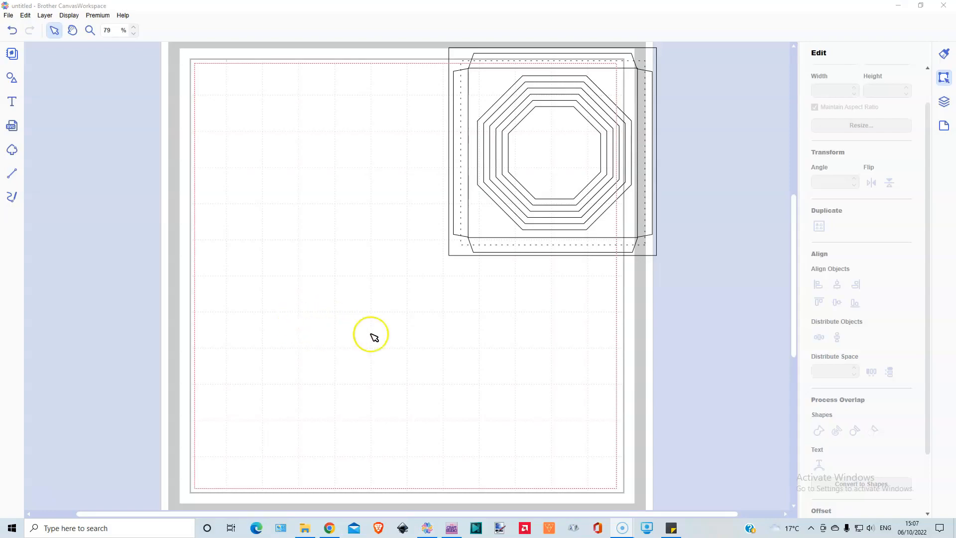
Step: Move the complete nested-octagon frame design as one selection across the mat and park it beyond the mat's left edge
{"action": "left_click_drag", "start_coordinate": [426, 47], "coordinate": [466, 76]}
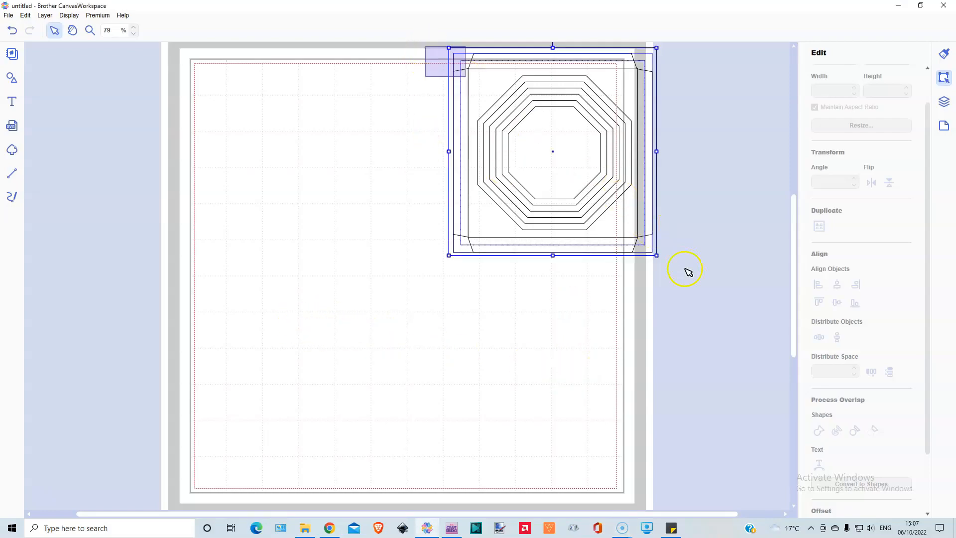
{"action": "left_click_drag", "start_coordinate": [697, 292], "coordinate": [697, 294]}
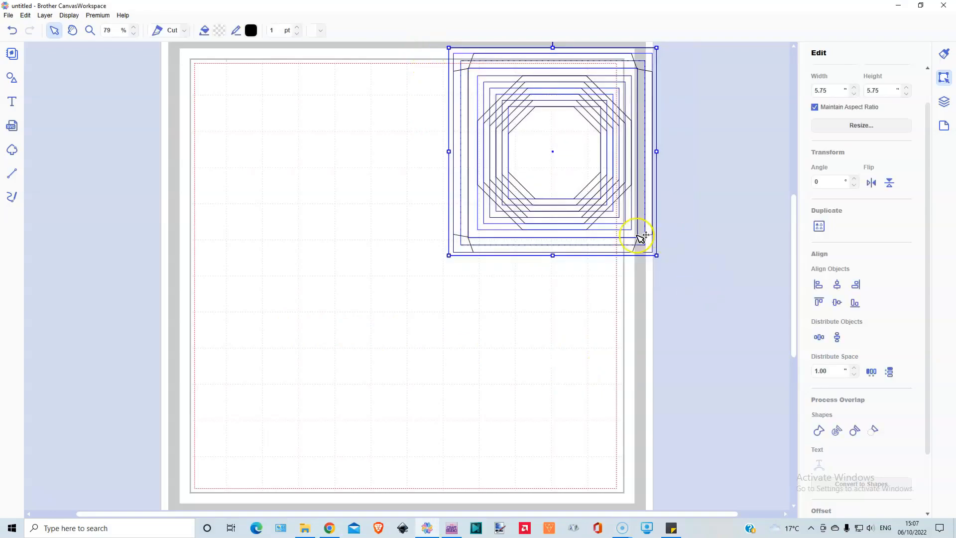
{"action": "left_click_drag", "start_coordinate": [654, 50], "coordinate": [587, 86]}
{"action": "left_click", "coordinate": [653, 152]}
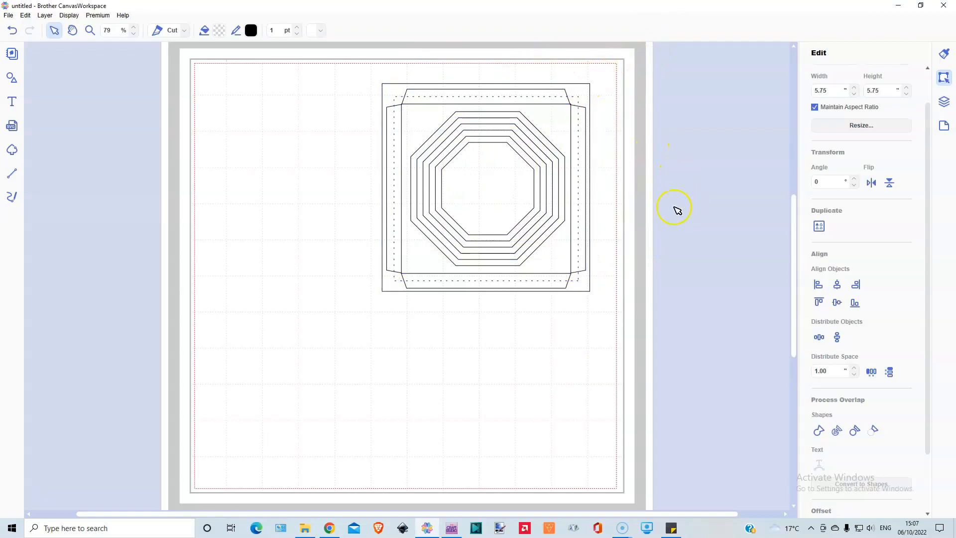
{"action": "left_click", "coordinate": [590, 88]}
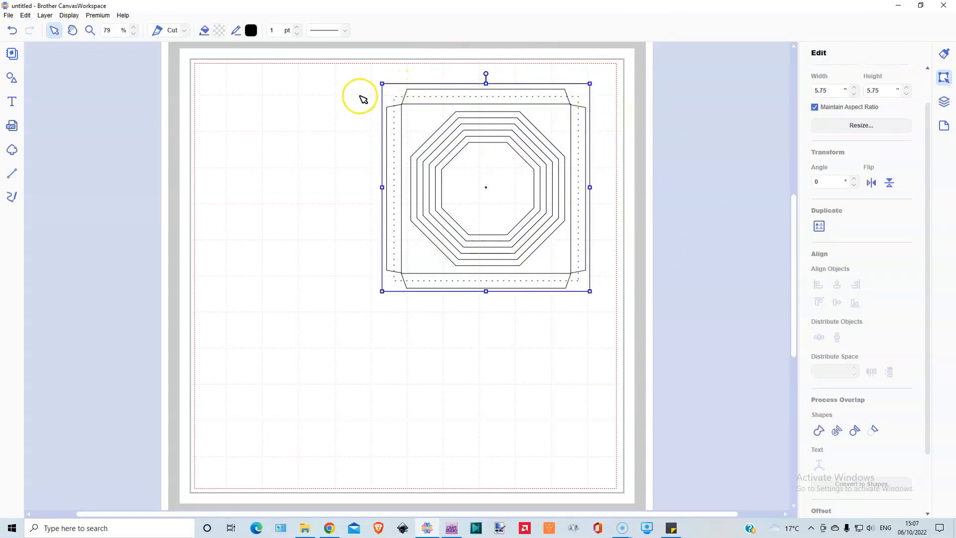
{"action": "left_click_drag", "start_coordinate": [363, 111], "coordinate": [637, 274]}
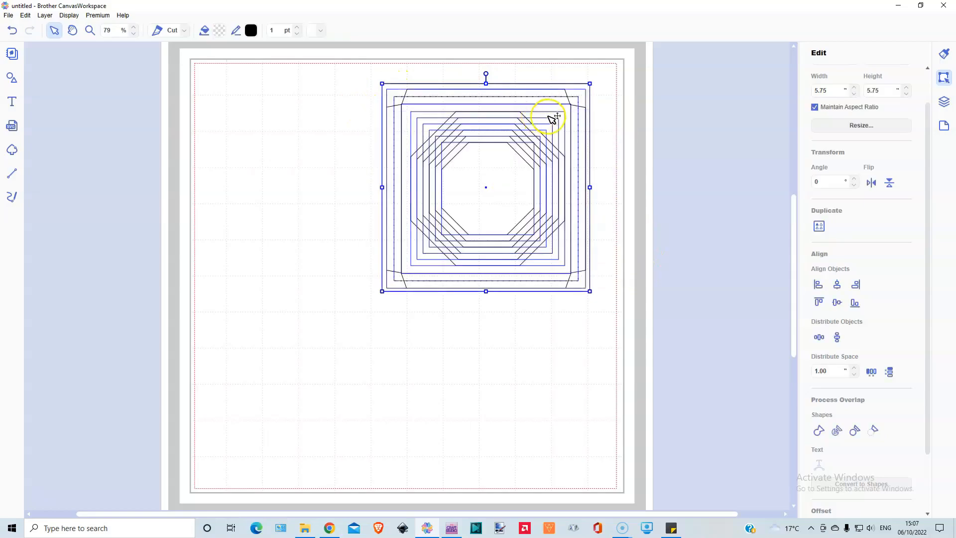
{"action": "left_click_drag", "start_coordinate": [552, 103], "coordinate": [370, 87]}
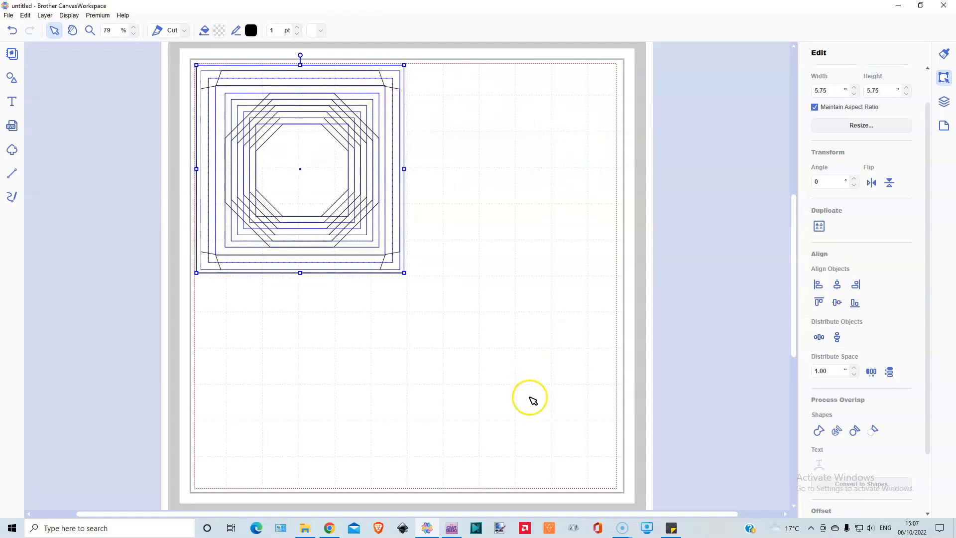
{"action": "left_click", "coordinate": [104, 329]}
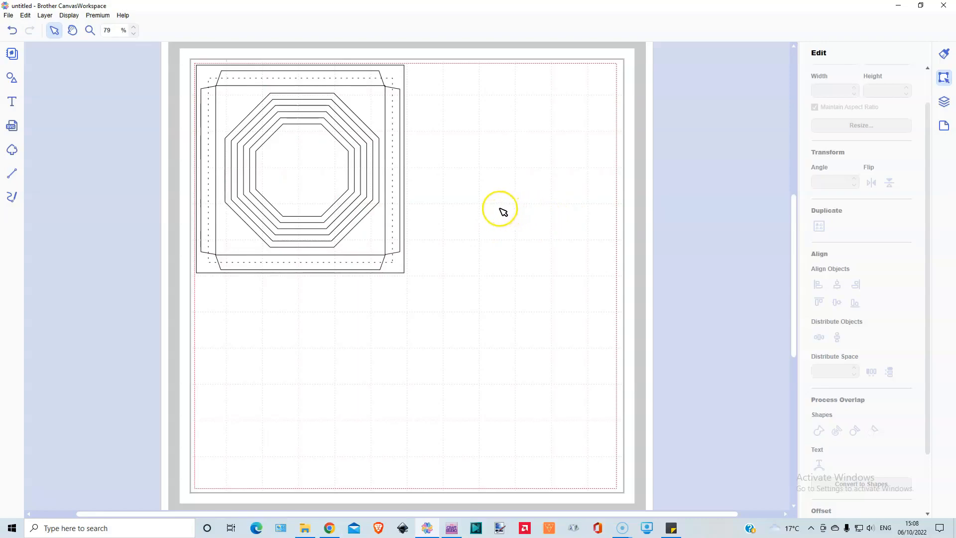
{"action": "left_click_drag", "start_coordinate": [187, 60], "coordinate": [439, 309]}
{"action": "left_click_drag", "start_coordinate": [380, 252], "coordinate": [180, 238]}
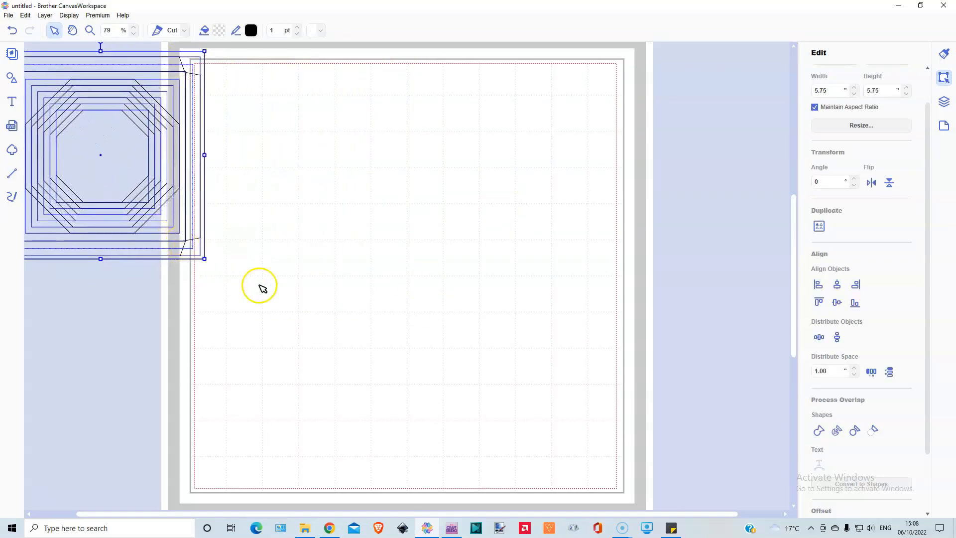
Step: Add a plain square, a plain octagon and a fan-shaped circle sector from the basic shapes to the mat
{"action": "left_click", "coordinate": [12, 79]}
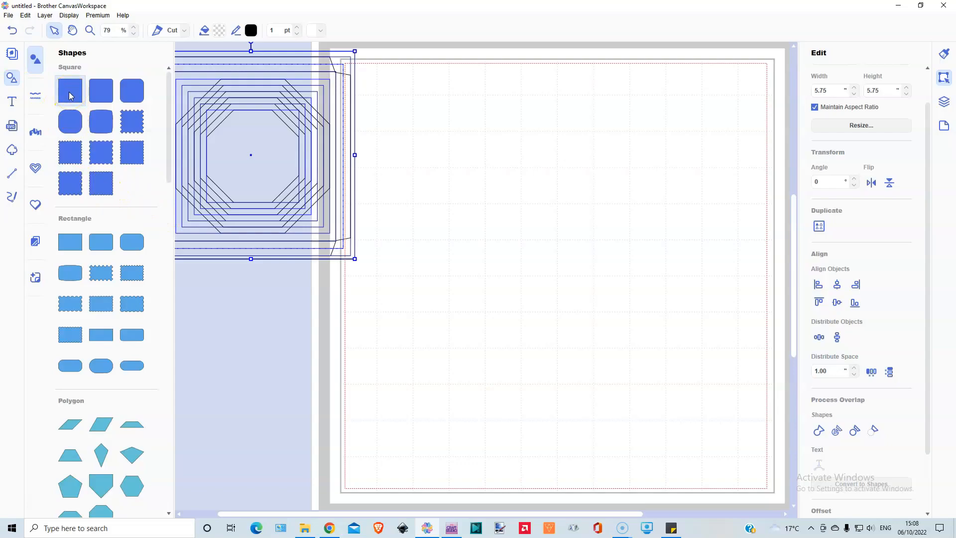
{"action": "left_click", "coordinate": [71, 96]}
{"action": "left_click", "coordinate": [77, 243]}
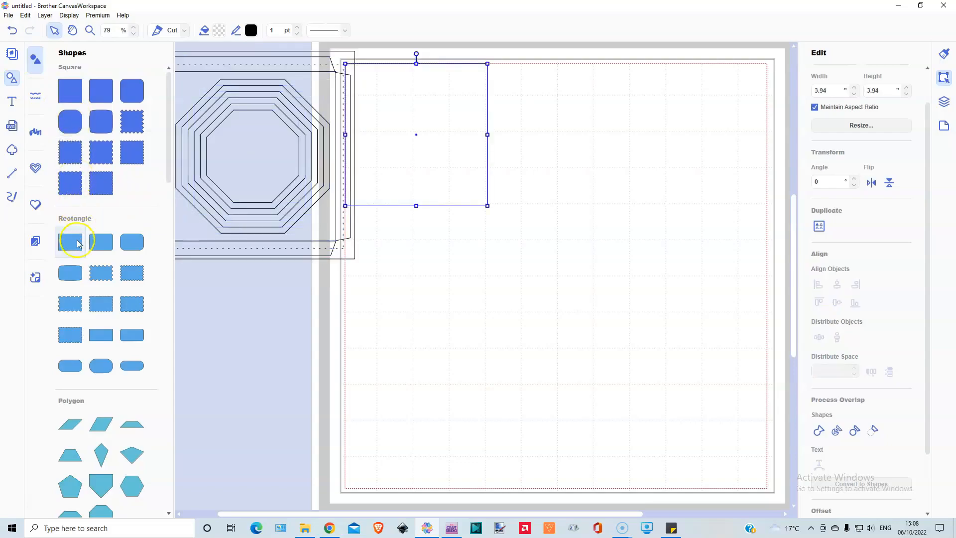
{"action": "scroll", "coordinate": [79, 251], "scroll_direction": "down", "scroll_amount": 10}
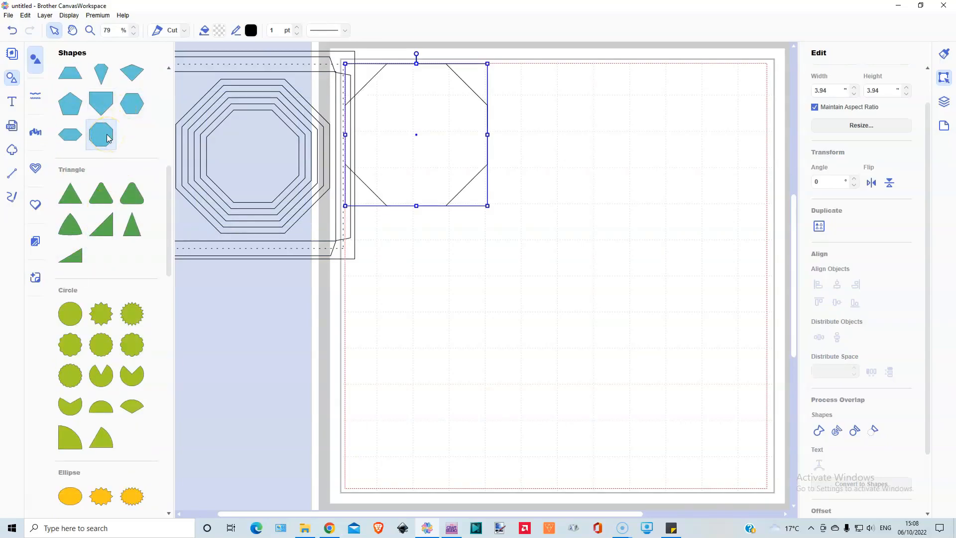
{"action": "scroll", "coordinate": [125, 269], "scroll_direction": "down", "scroll_amount": 5}
{"action": "left_click", "coordinate": [123, 277]}
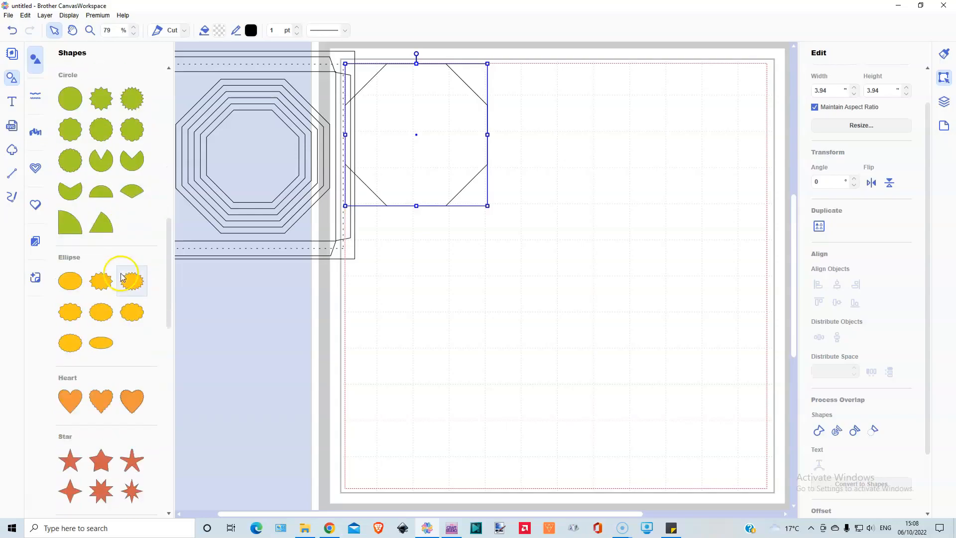
{"action": "left_click", "coordinate": [132, 192]}
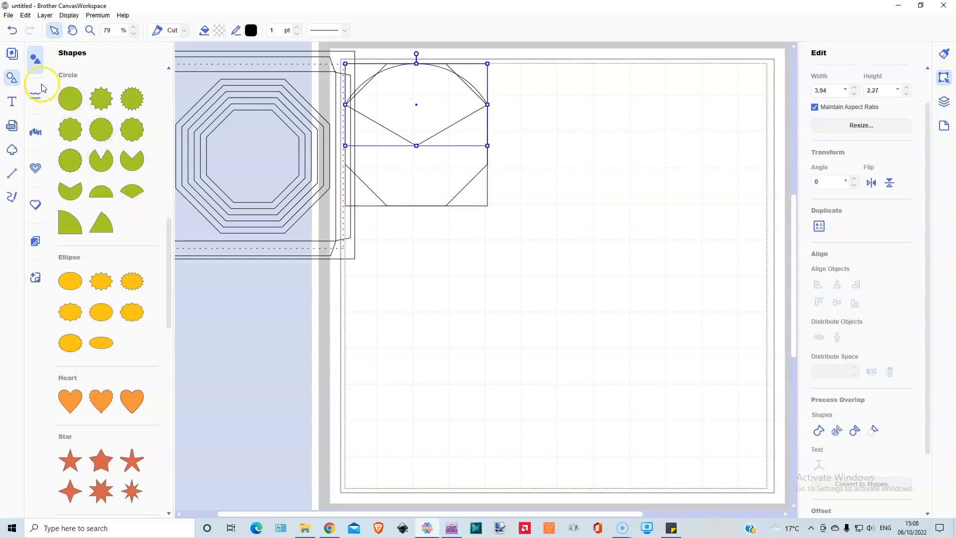
{"action": "left_click", "coordinate": [14, 80]}
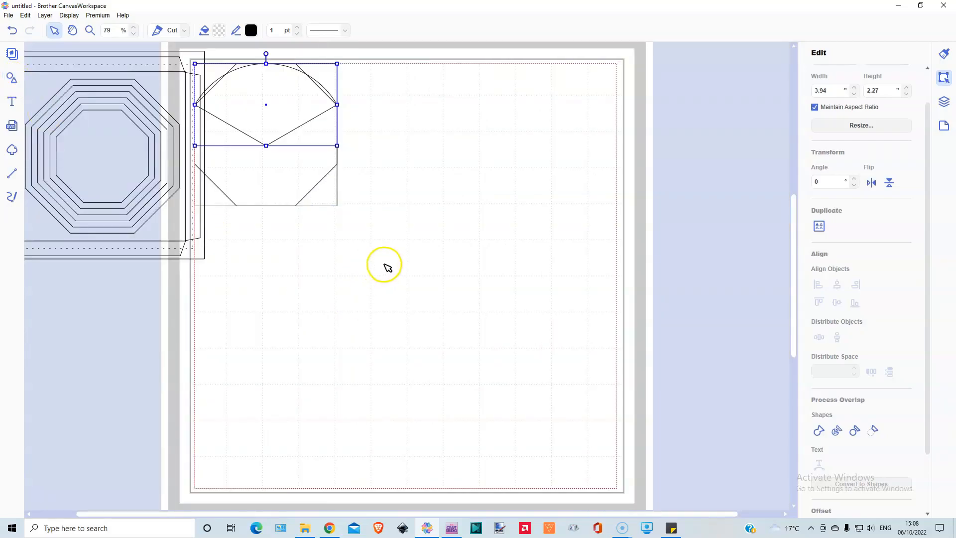
Step: Move the square and octagon to the mat's right edge and shrink the sector to about 1.76 by 1.02 in near the mat's top
{"action": "left_click_drag", "start_coordinate": [287, 53], "coordinate": [318, 241]}
{"action": "left_click_drag", "start_coordinate": [246, 171], "coordinate": [611, 174]}
{"action": "left_click", "coordinate": [642, 215]}
{"action": "left_click_drag", "start_coordinate": [632, 102], "coordinate": [461, 102]}
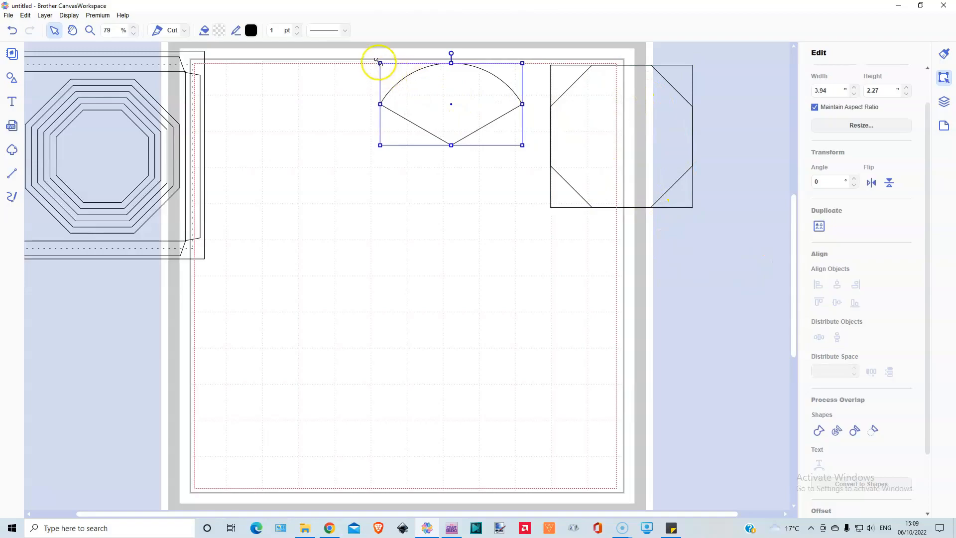
{"action": "left_click_drag", "start_coordinate": [380, 63], "coordinate": [458, 107]}
{"action": "left_click_drag", "start_coordinate": [497, 132], "coordinate": [486, 73]}
Step: Move the square to the middle of the mat and set its width and height to 4.75 in
{"action": "left_click", "coordinate": [691, 72]}
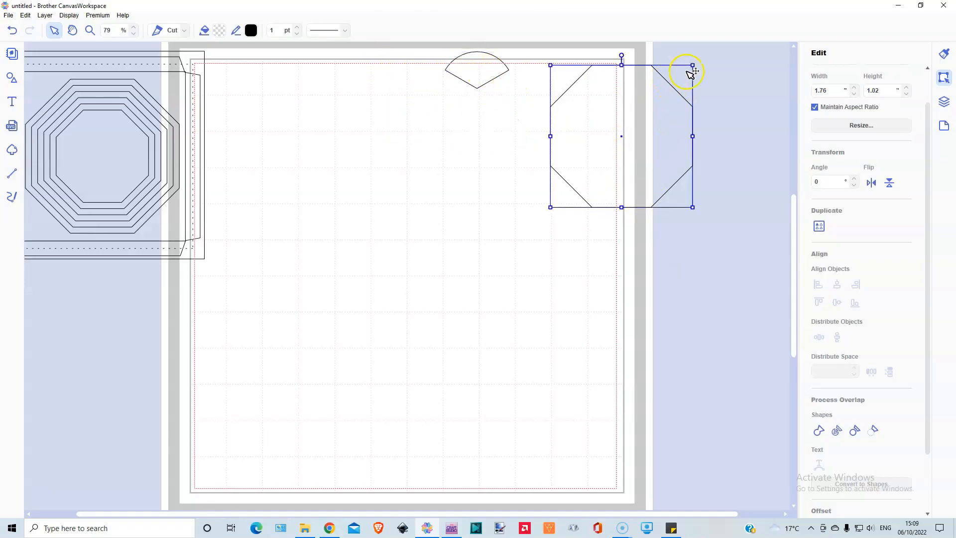
{"action": "left_click_drag", "start_coordinate": [681, 152], "coordinate": [466, 183]}
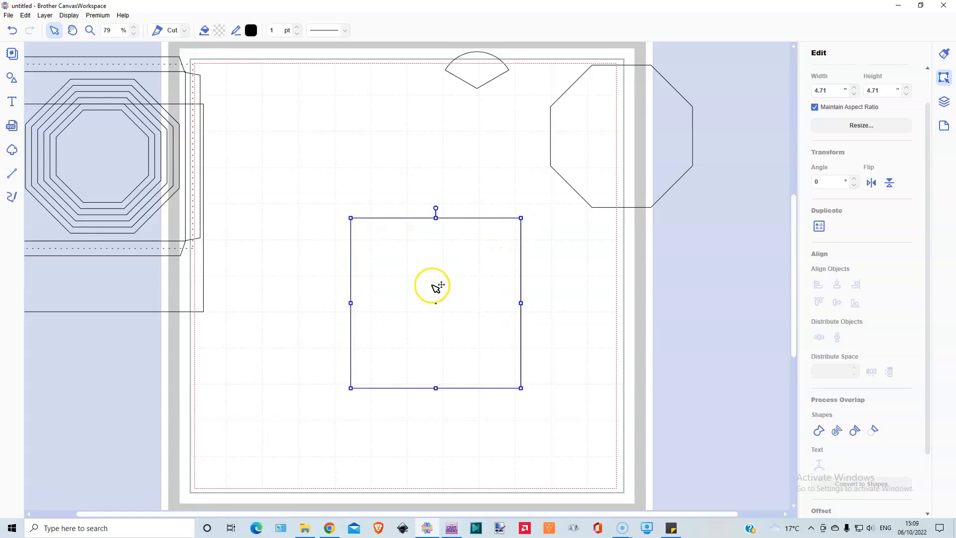
{"action": "left_click_drag", "start_coordinate": [827, 91], "coordinate": [811, 91]}
{"action": "type", "text": "4.75"}
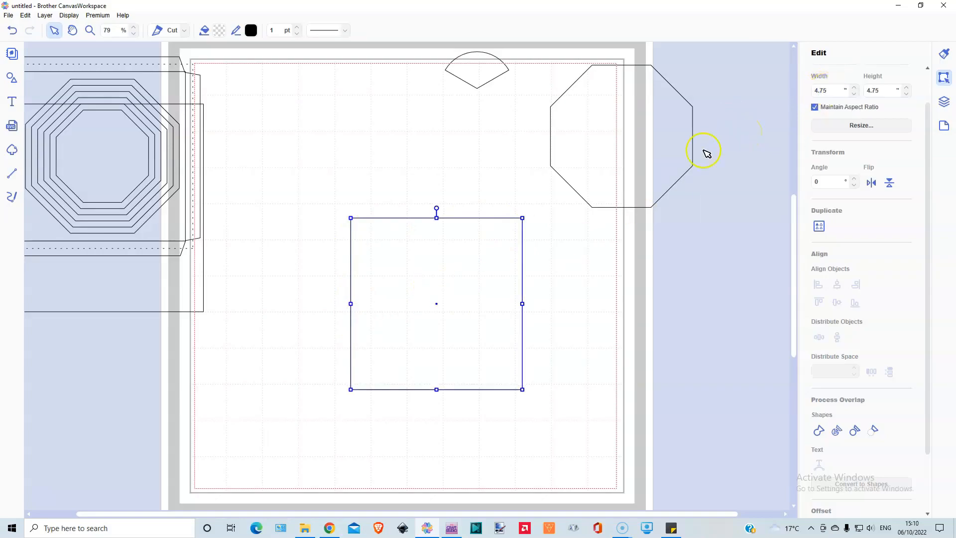
{"action": "left_click_drag", "start_coordinate": [437, 335], "coordinate": [386, 319]}
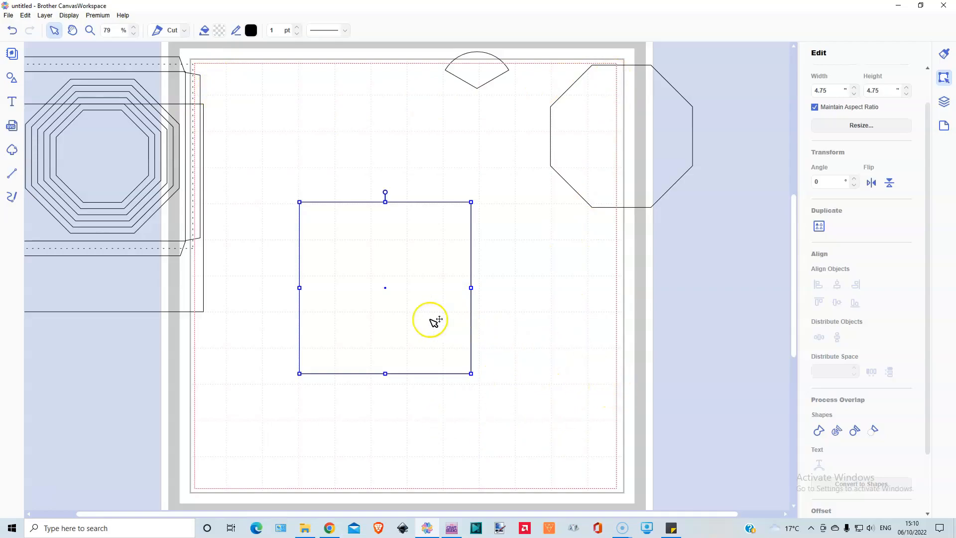
Step: Create two successive outward offset lines around the square with 0.24 in spacing and bevel corners, leaving the original line as is
{"action": "scroll", "coordinate": [902, 363], "scroll_direction": "down", "scroll_amount": 1}
{"action": "scroll", "coordinate": [902, 363], "scroll_direction": "down", "scroll_amount": 2}
{"action": "left_click", "coordinate": [859, 456]}
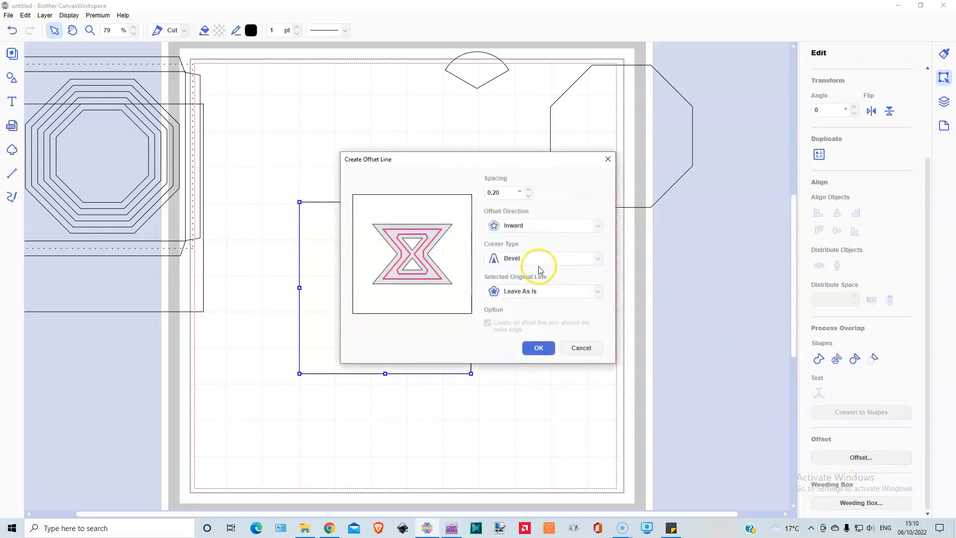
{"action": "left_click", "coordinate": [535, 224]}
{"action": "left_click", "coordinate": [523, 240]}
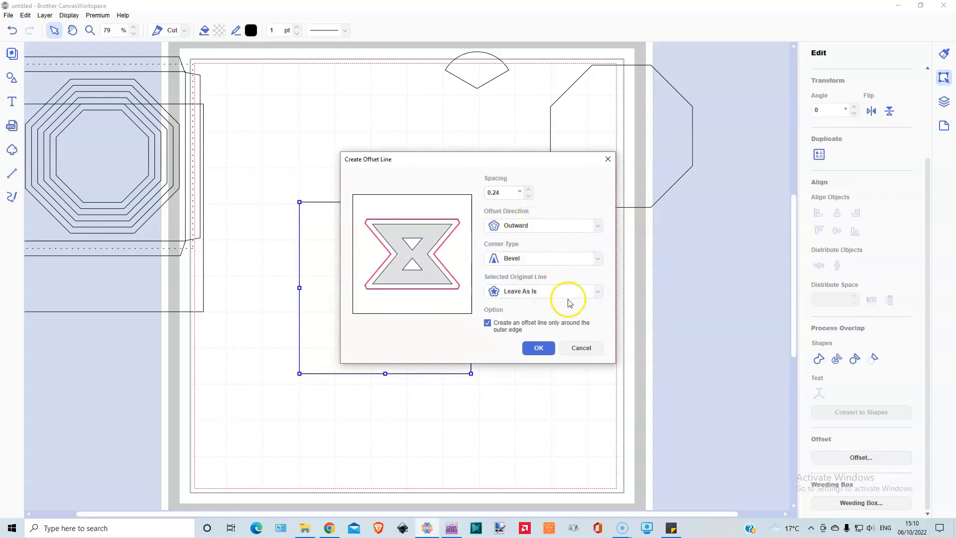
{"action": "left_click", "coordinate": [535, 346]}
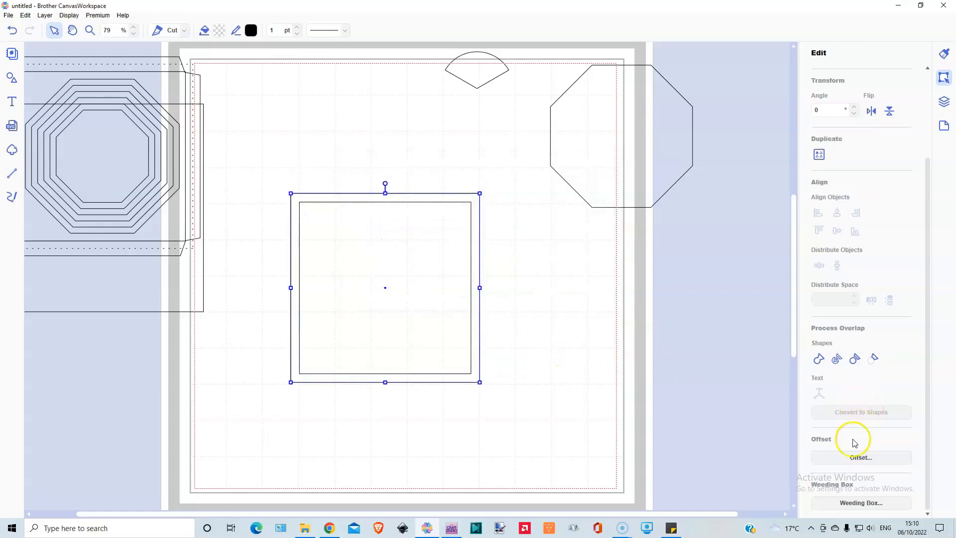
{"action": "left_click", "coordinate": [859, 458]}
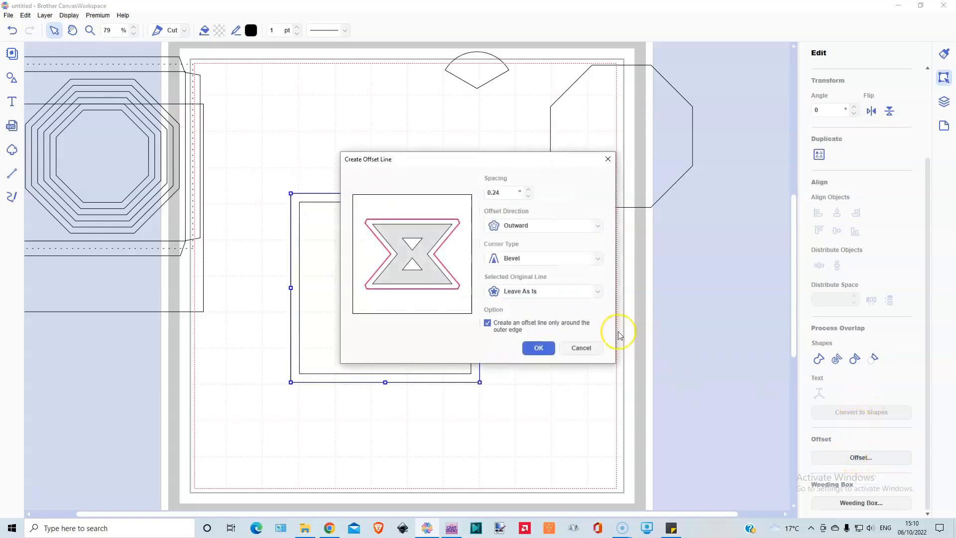
{"action": "left_click", "coordinate": [540, 348]}
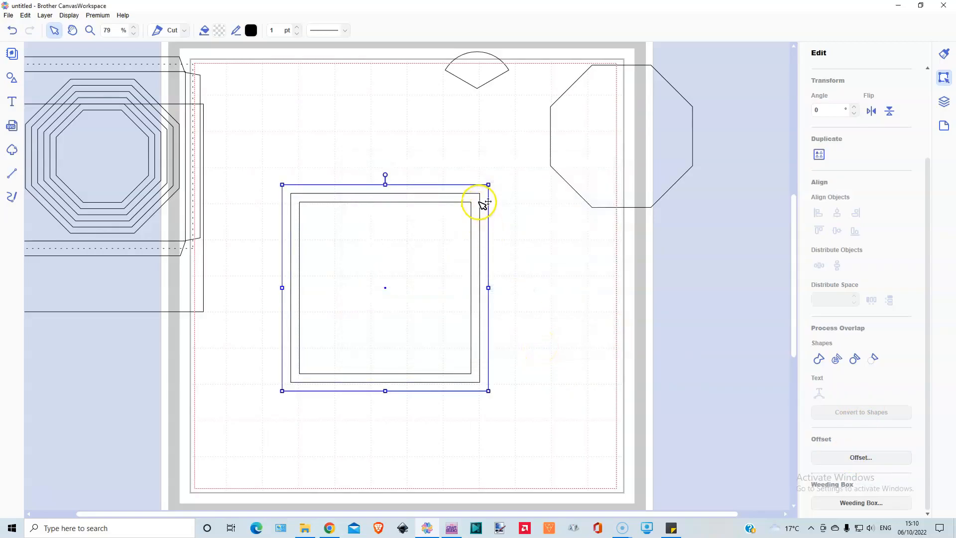
Step: Rotate the sector to 319° and place its tip on the upper-left corner of the inner square
{"action": "left_click_drag", "start_coordinate": [465, 71], "coordinate": [305, 178]}
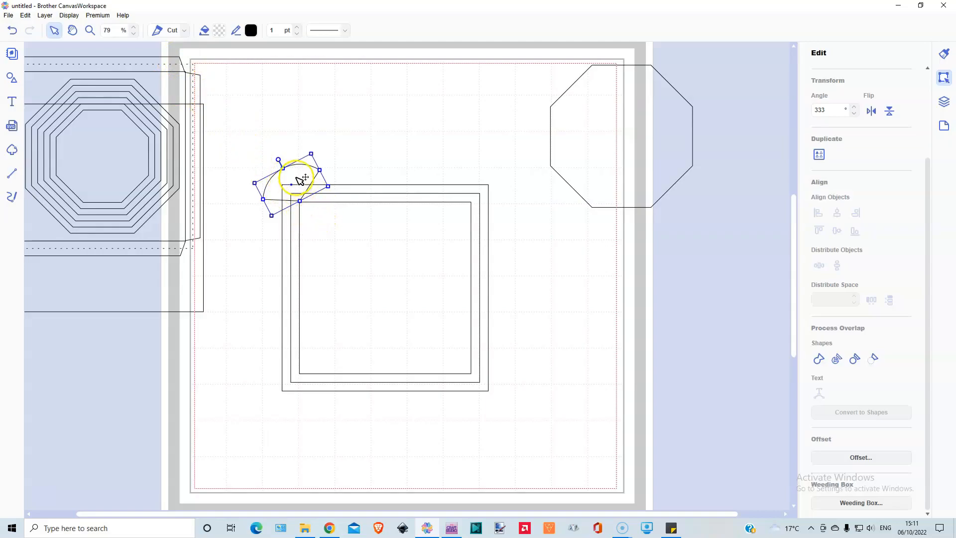
{"action": "left_click_drag", "start_coordinate": [297, 178], "coordinate": [270, 163]}
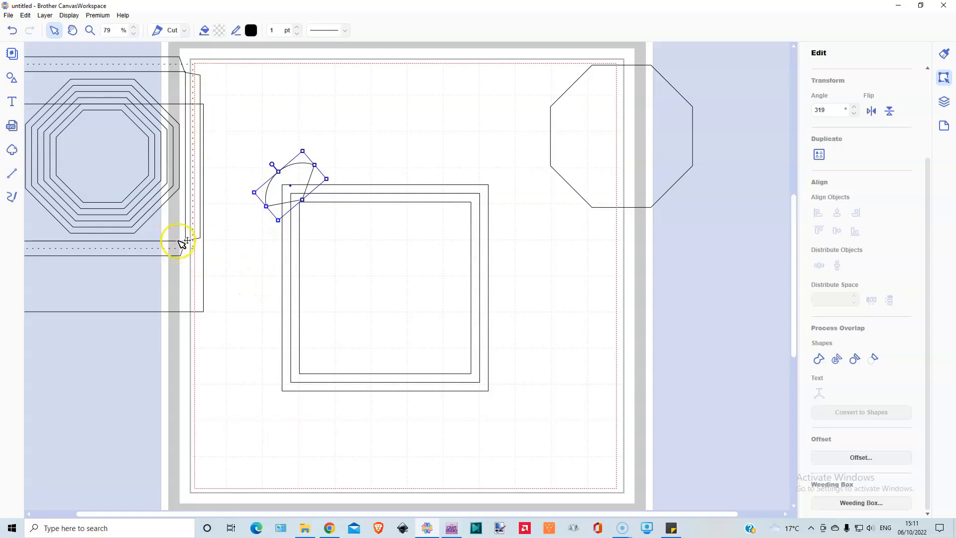
{"action": "left_click_drag", "start_coordinate": [297, 166], "coordinate": [294, 169]}
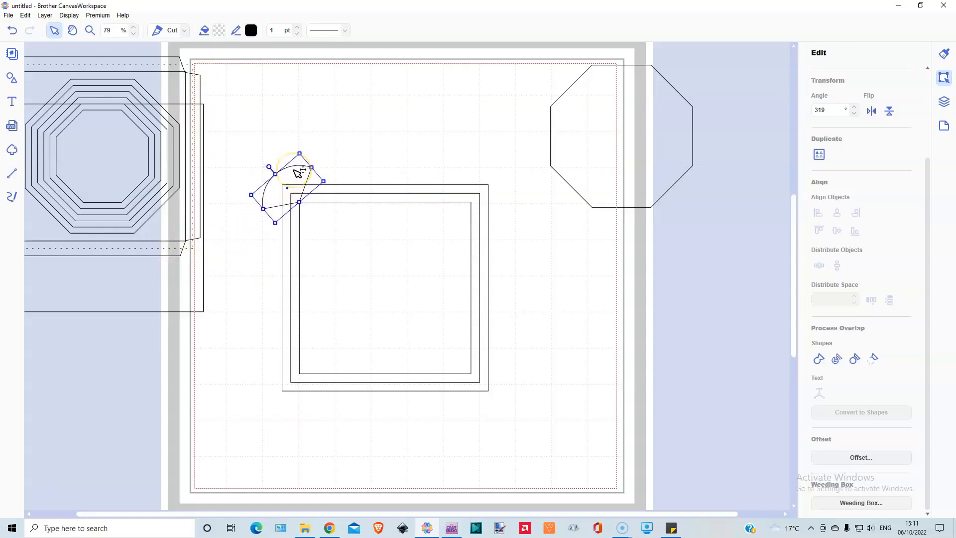
{"action": "key", "text": "ctrl+z"}
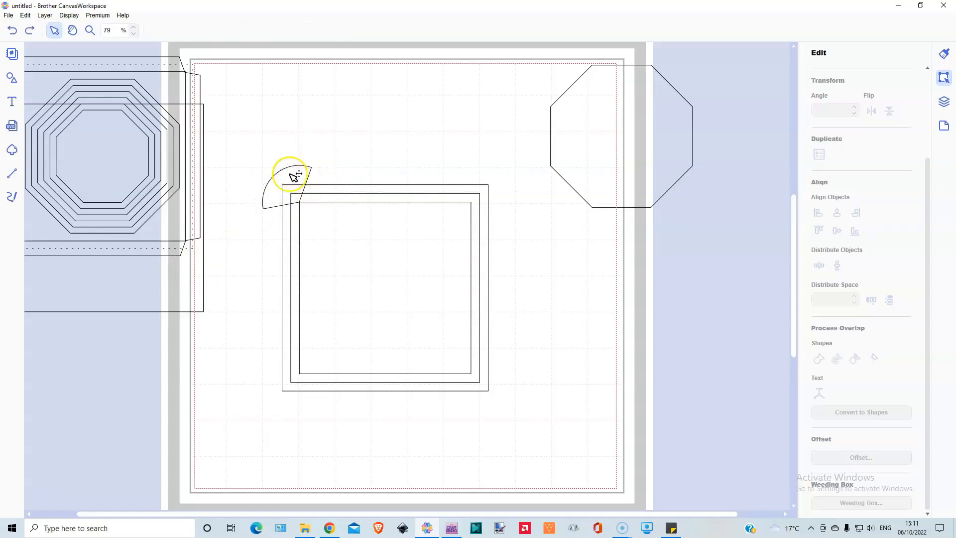
Step: Change the sector's stacking order relative to the squares
{"action": "right_click", "coordinate": [291, 173]}
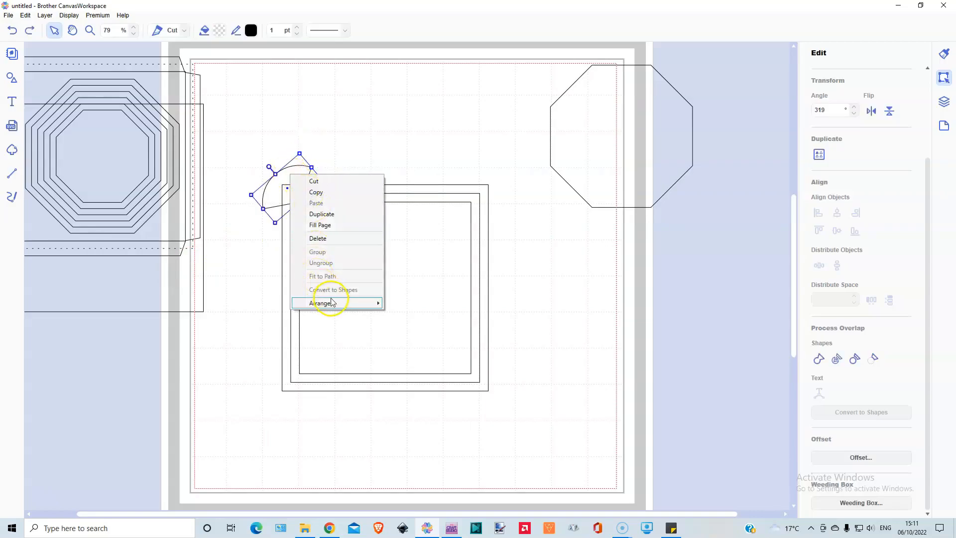
{"action": "mouse_move", "coordinate": [327, 304]}
{"action": "left_click", "coordinate": [424, 305]}
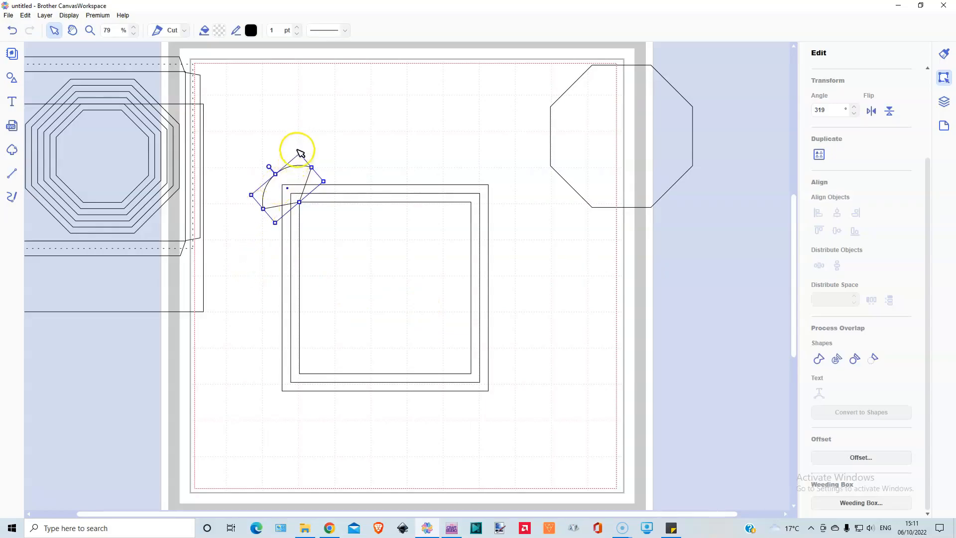
Step: Try to subtract the sector from the offset squares at their upper-left corner
{"action": "left_click_drag", "start_coordinate": [268, 135], "coordinate": [316, 196]}
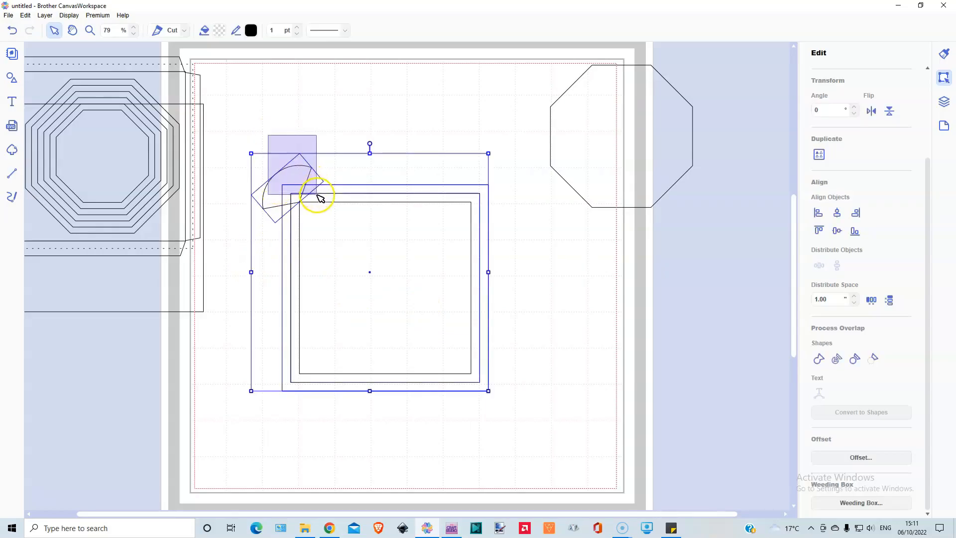
{"action": "left_click", "coordinate": [874, 358]}
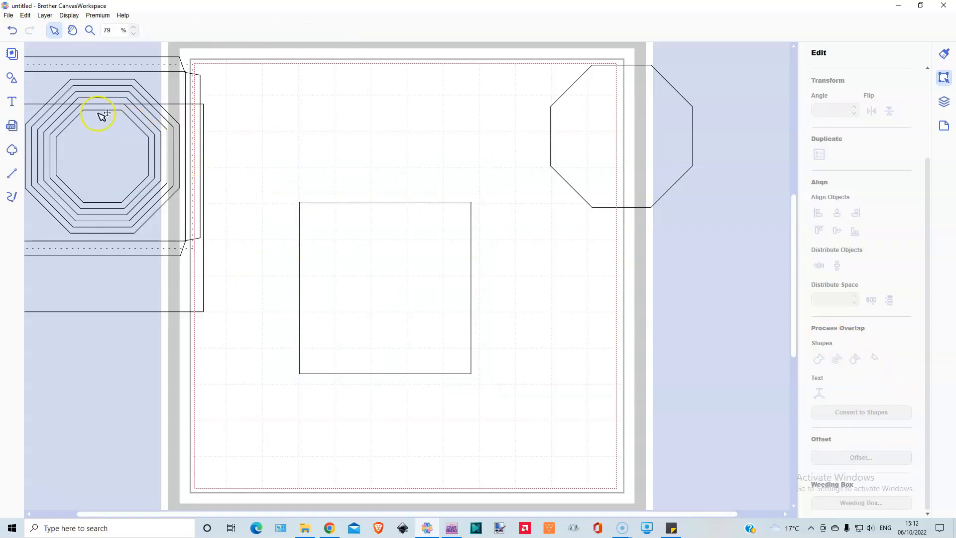
{"action": "left_click", "coordinate": [12, 31]}
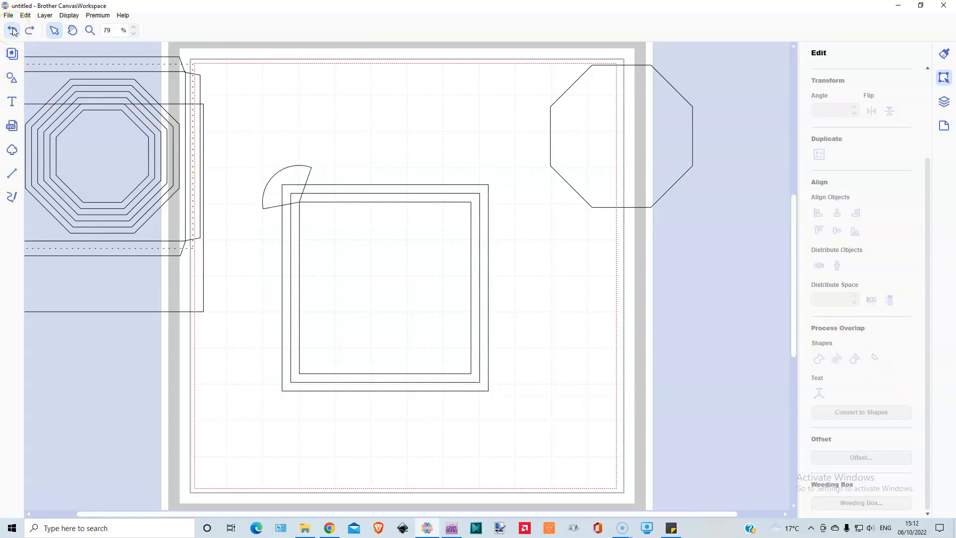
Step: Duplicate the sector at the upper-left corner of the squares
{"action": "left_click", "coordinate": [300, 166]}
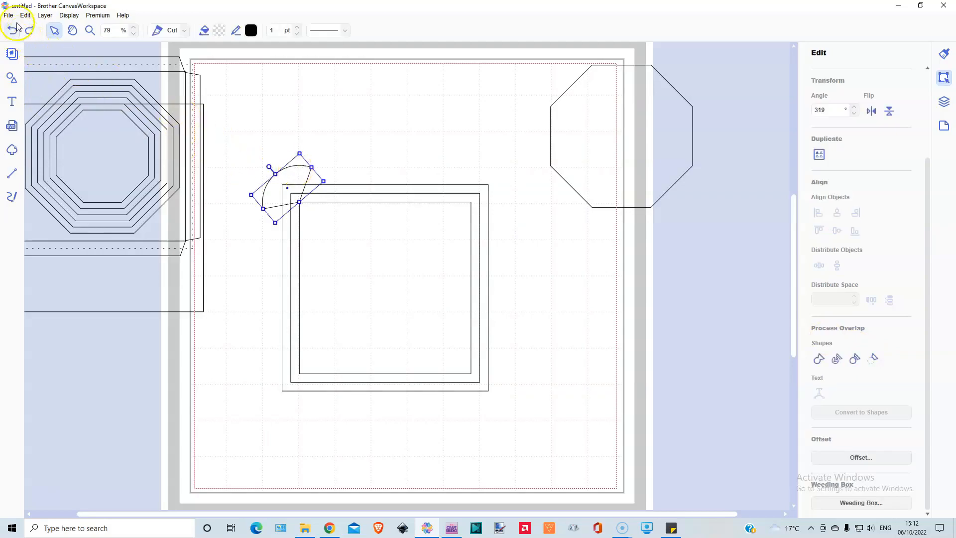
{"action": "left_click", "coordinate": [44, 16]}
{"action": "left_click", "coordinate": [61, 26]}
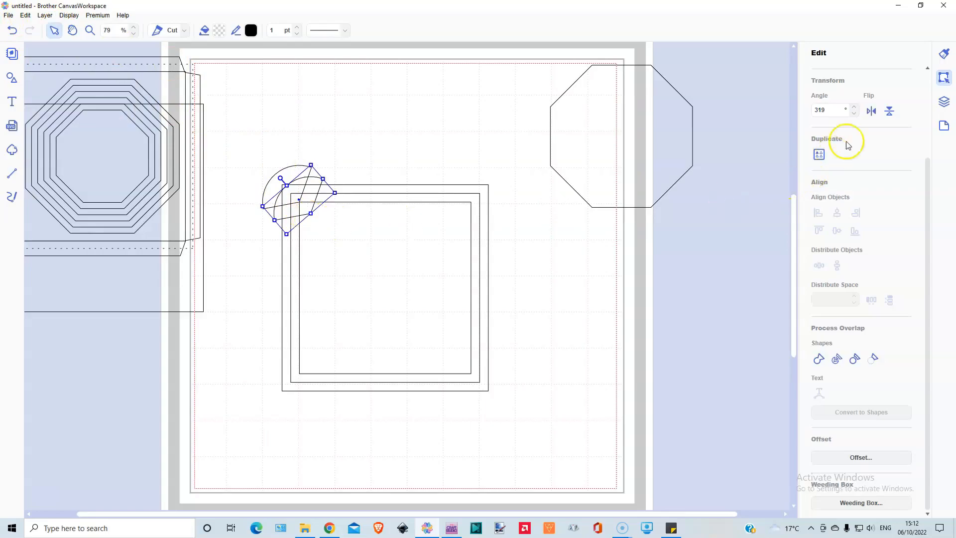
Step: Flip the duplicated sector to 139° and place its tip on the lower-right corner of the inner square
{"action": "left_click", "coordinate": [889, 111]}
{"action": "left_click", "coordinate": [889, 111]}
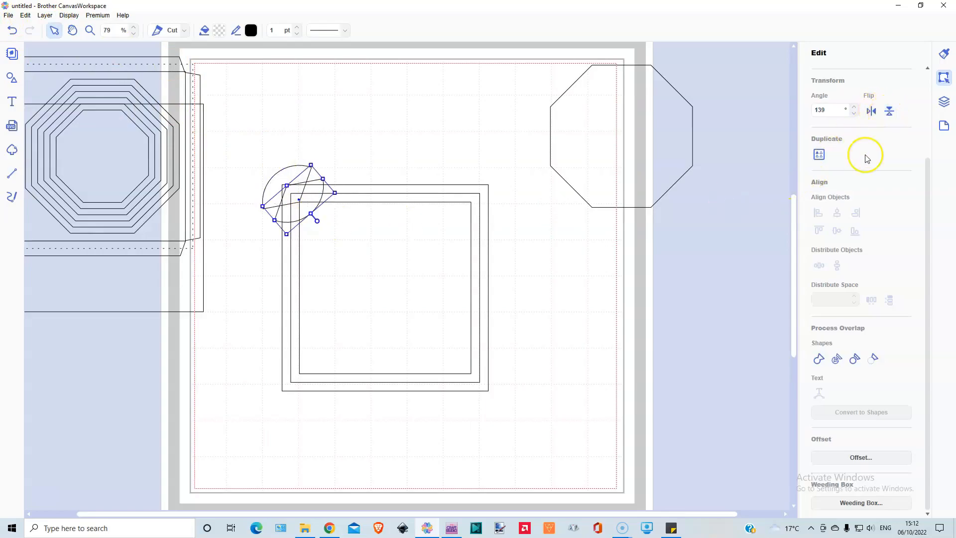
{"action": "left_click_drag", "start_coordinate": [304, 207], "coordinate": [492, 396]}
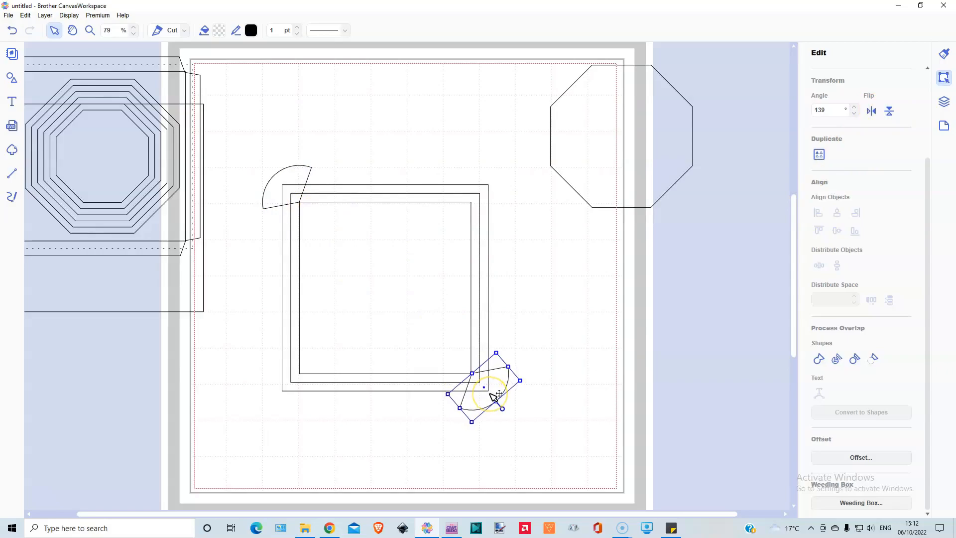
Step: Duplicate the upper-left sector, move the copy clear of the squares, and subtract the original from the outer square
{"action": "left_click", "coordinate": [301, 151]}
{"action": "left_click", "coordinate": [308, 169]}
{"action": "left_click", "coordinate": [308, 146]}
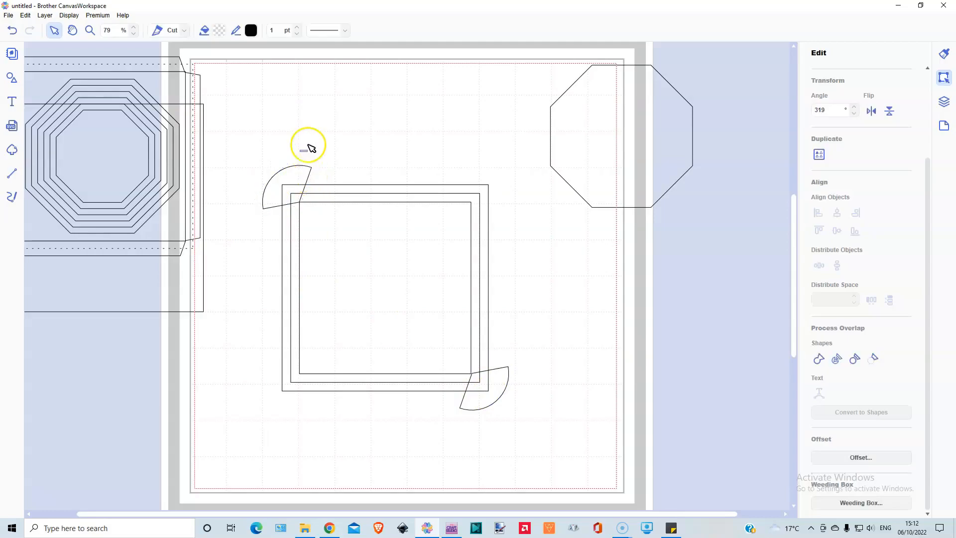
{"action": "left_click", "coordinate": [45, 16]}
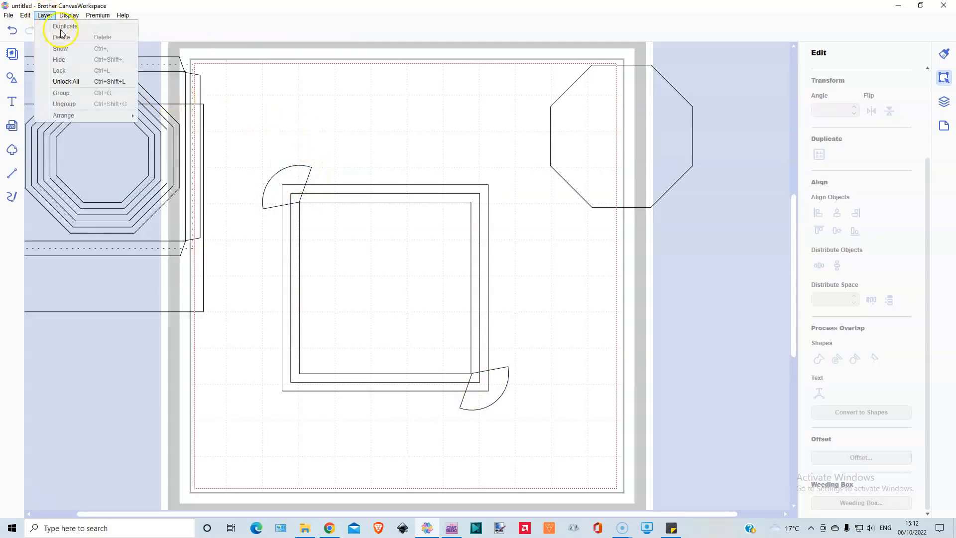
{"action": "left_click", "coordinate": [301, 175]}
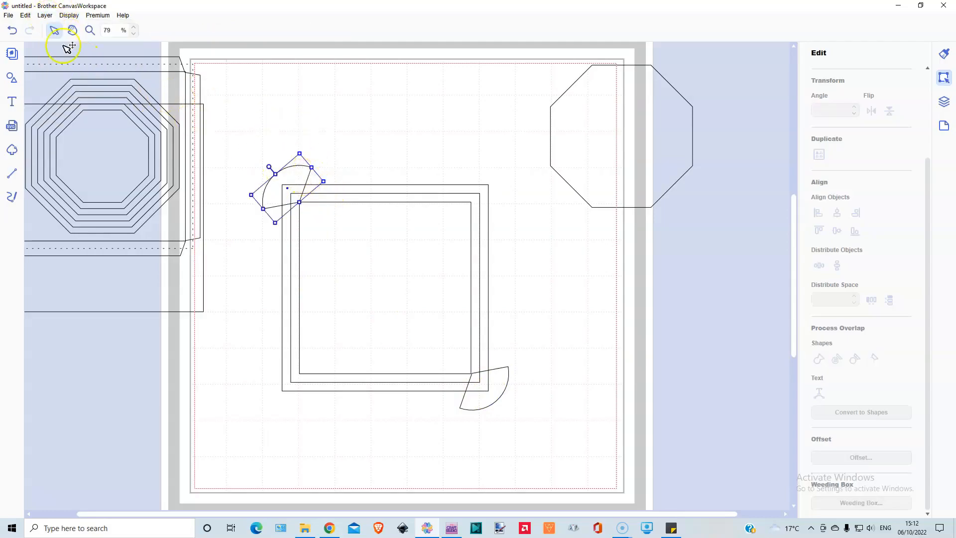
{"action": "left_click", "coordinate": [45, 15]}
{"action": "left_click", "coordinate": [51, 25]}
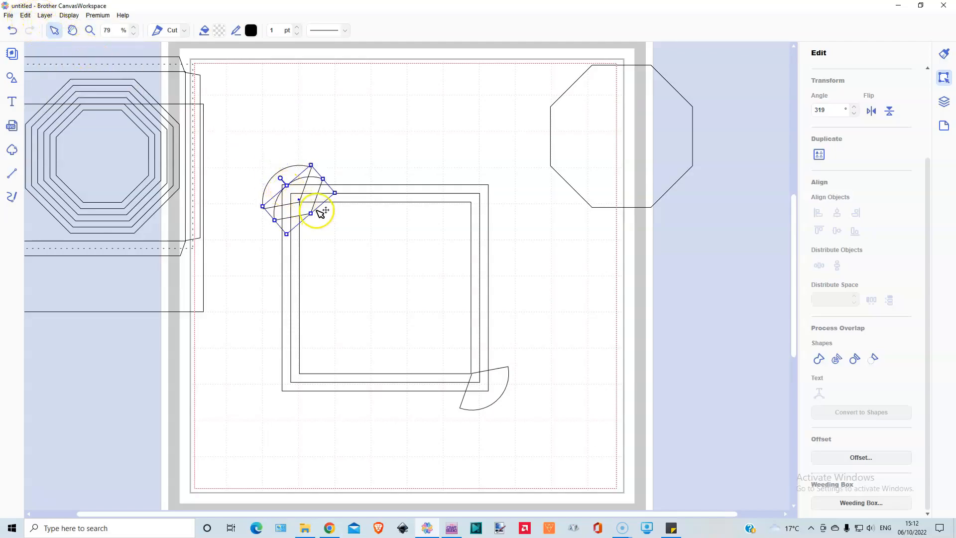
{"action": "left_click_drag", "start_coordinate": [310, 215], "coordinate": [317, 190]}
{"action": "left_click", "coordinate": [363, 144]}
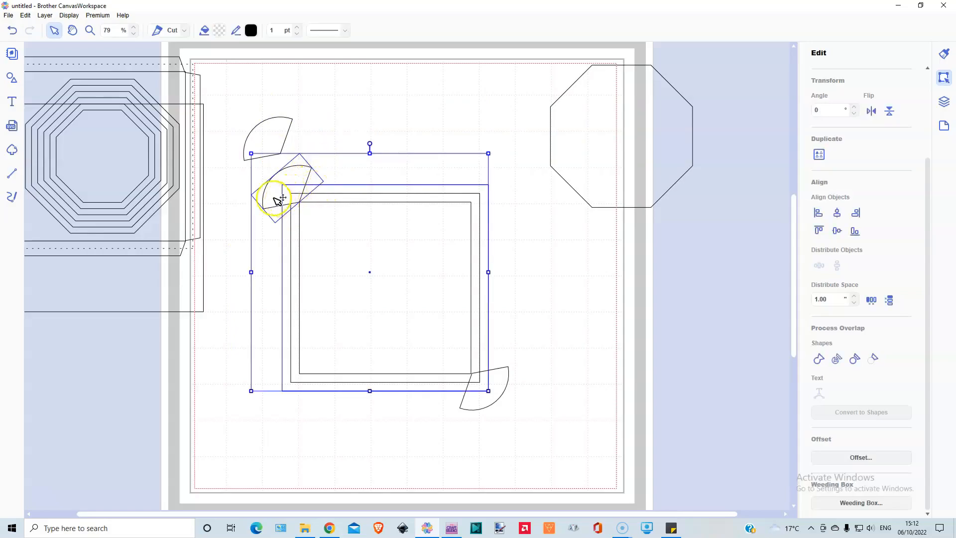
{"action": "left_click", "coordinate": [872, 359]}
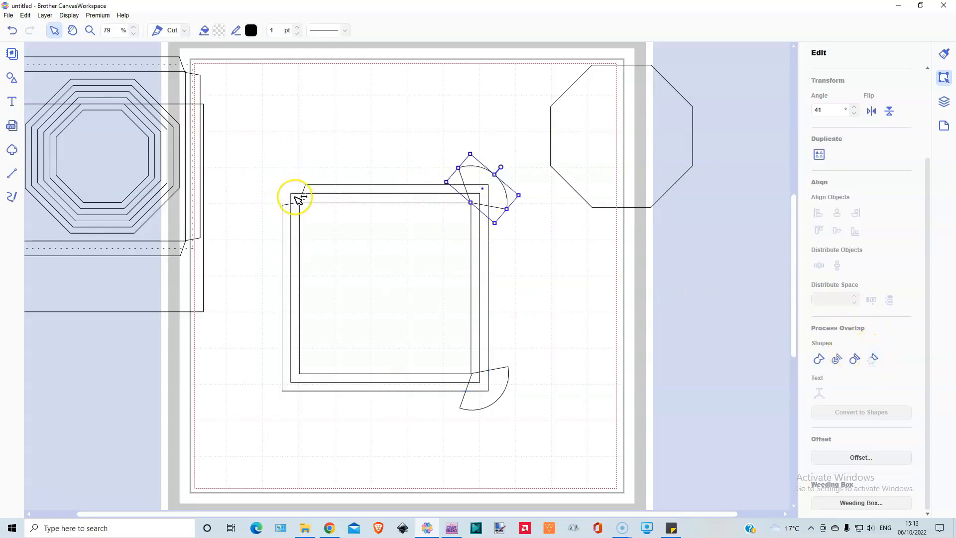
Step: Change the middle square's outline to a dashed line style
{"action": "left_click", "coordinate": [295, 198]}
{"action": "left_click", "coordinate": [326, 29]}
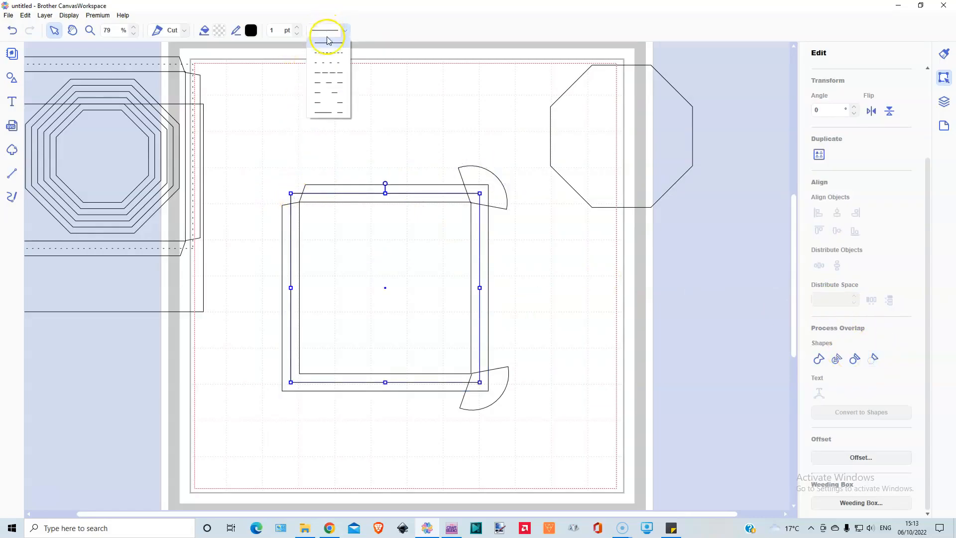
{"action": "left_click", "coordinate": [317, 65]}
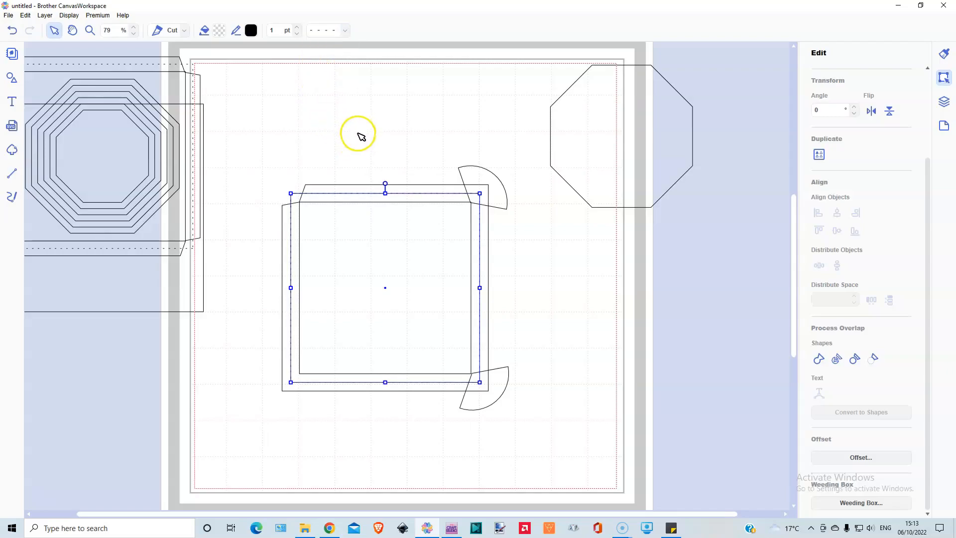
Step: Subtract the lower-right sector from the outer square to trim its tab corner
{"action": "left_click", "coordinate": [526, 352]}
{"action": "left_click", "coordinate": [484, 398]}
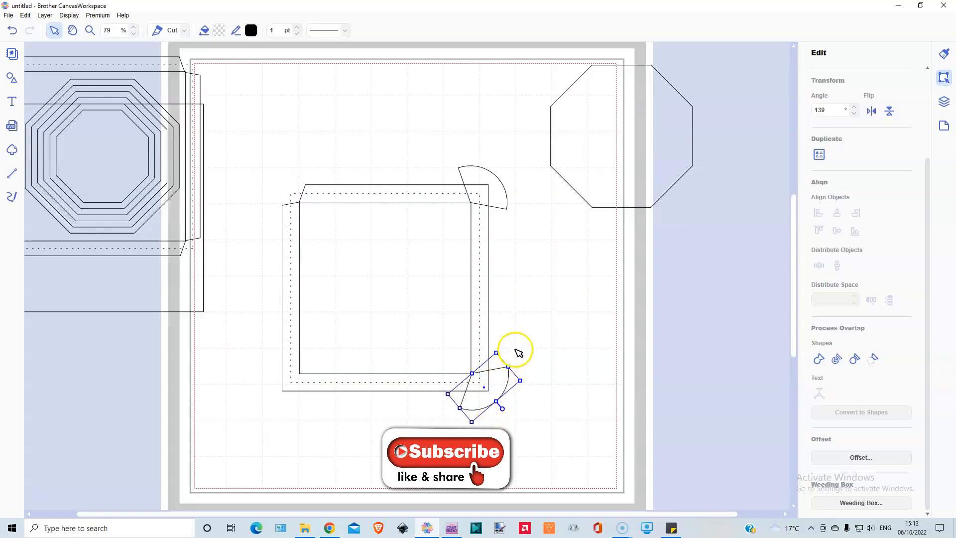
{"action": "left_click_drag", "start_coordinate": [516, 349], "coordinate": [489, 375]}
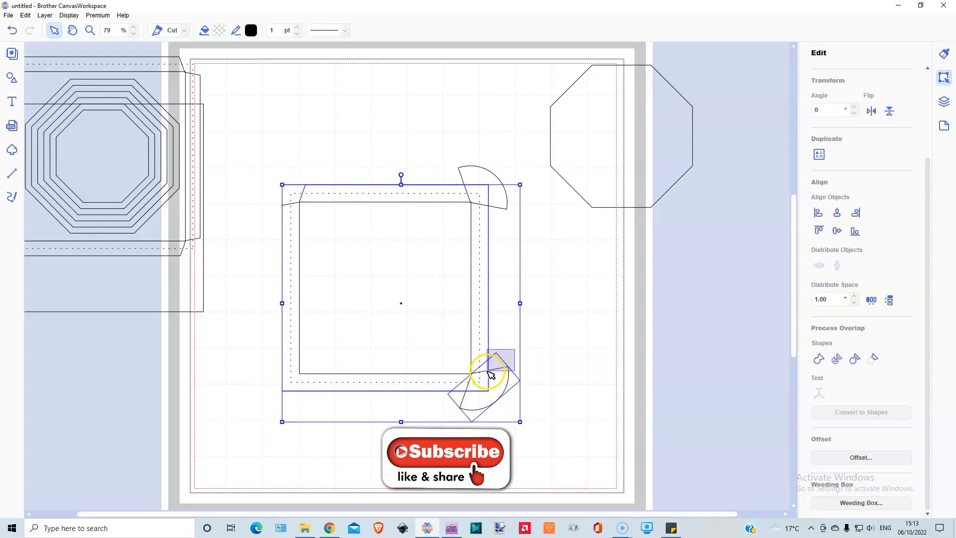
{"action": "left_click", "coordinate": [873, 360]}
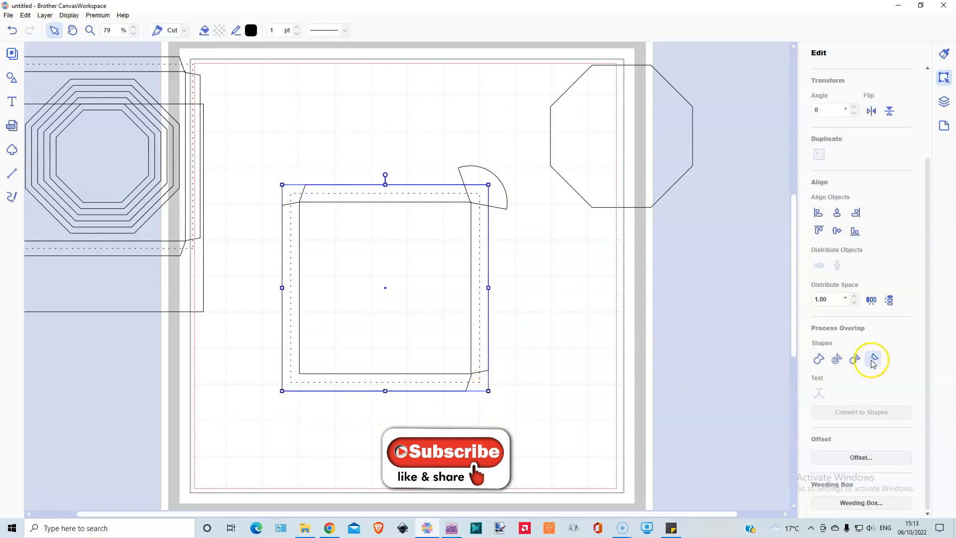
Step: Bring the sector at the upper-right corner of the squares to the front
{"action": "left_click", "coordinate": [483, 179]}
{"action": "right_click", "coordinate": [482, 177]}
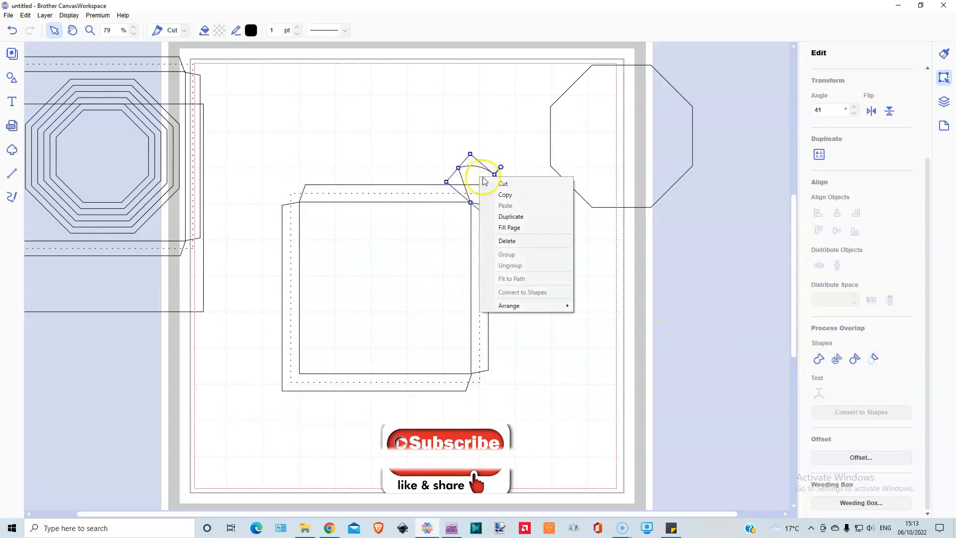
{"action": "mouse_move", "coordinate": [510, 306]}
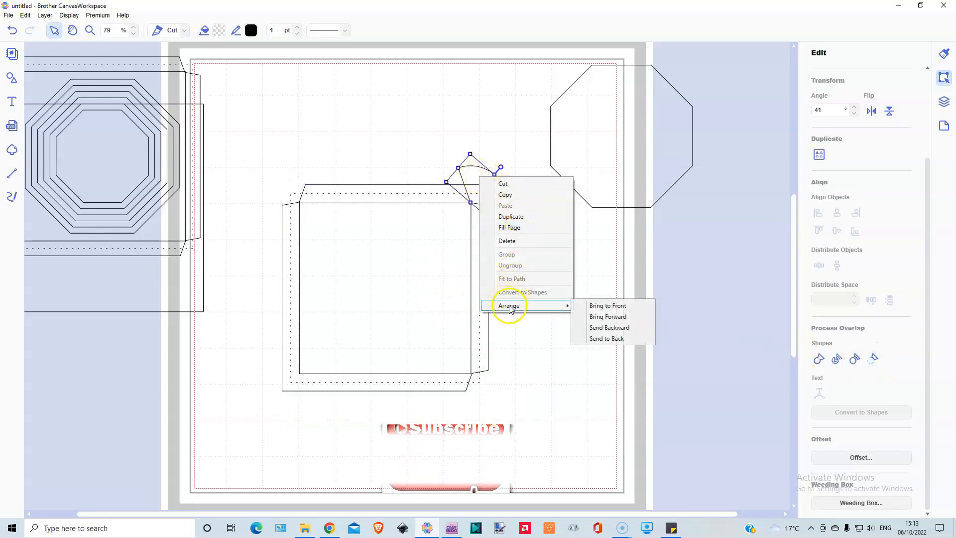
{"action": "left_click", "coordinate": [599, 304]}
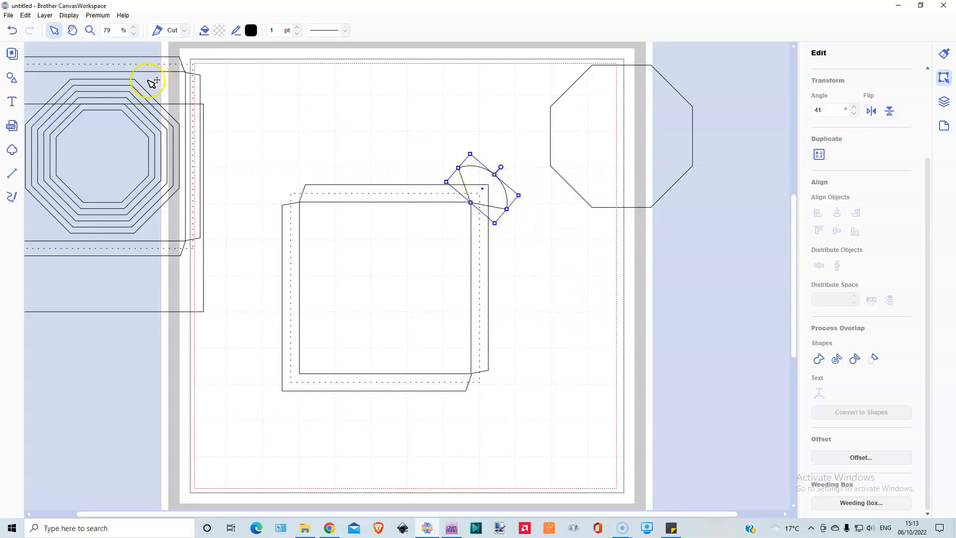
Step: Duplicate the upper-right sector and place the copy at the lower-left corner of the squares
{"action": "left_click", "coordinate": [48, 15]}
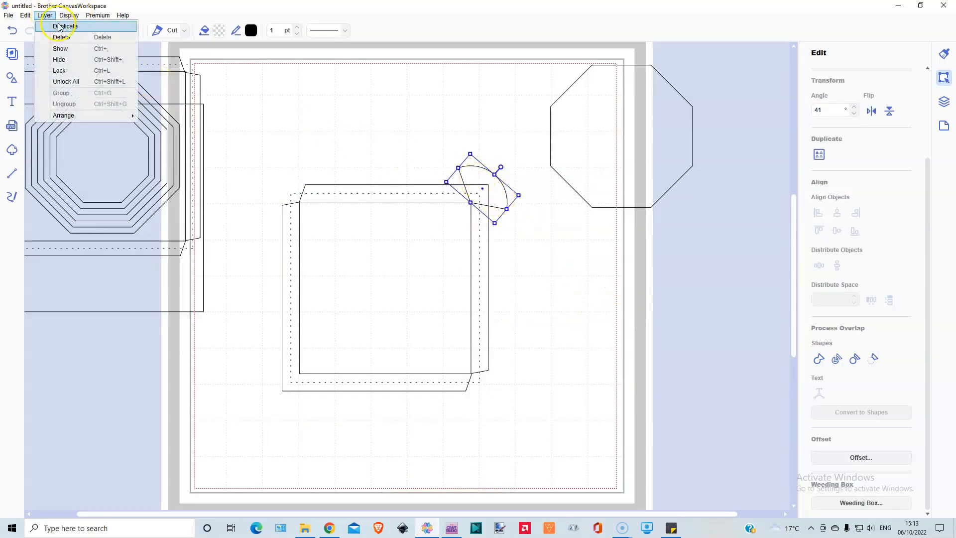
{"action": "left_click", "coordinate": [59, 26]}
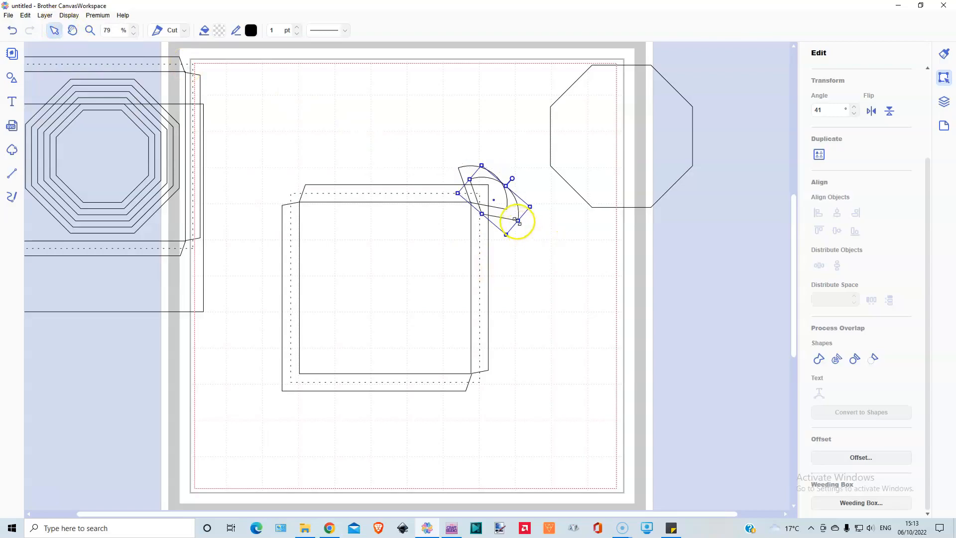
{"action": "left_click_drag", "start_coordinate": [515, 194], "coordinate": [306, 399]}
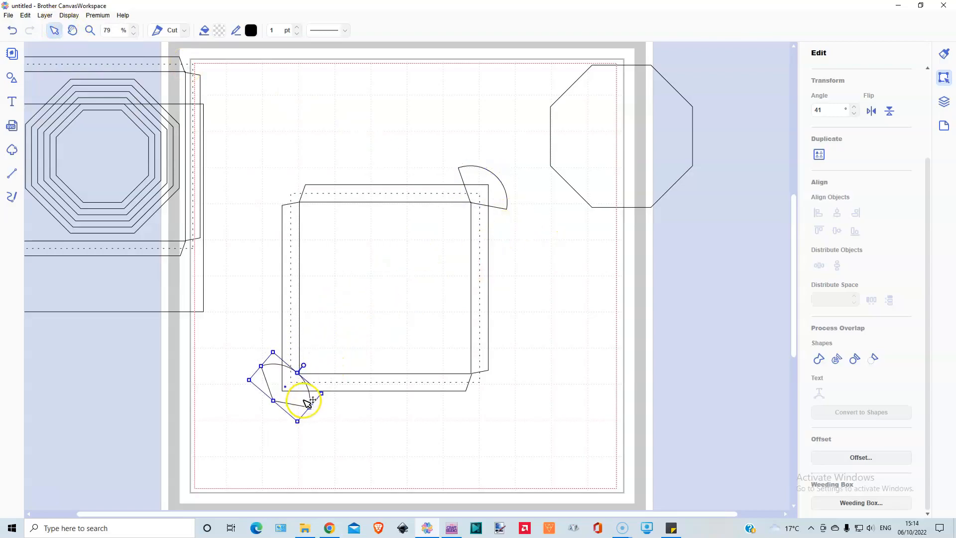
Step: Subtract the upper-right sector from the outer square to trim its tab corner
{"action": "left_click", "coordinate": [473, 152]}
{"action": "left_click", "coordinate": [469, 173]}
{"action": "left_click", "coordinate": [463, 184], "text": "shift"}
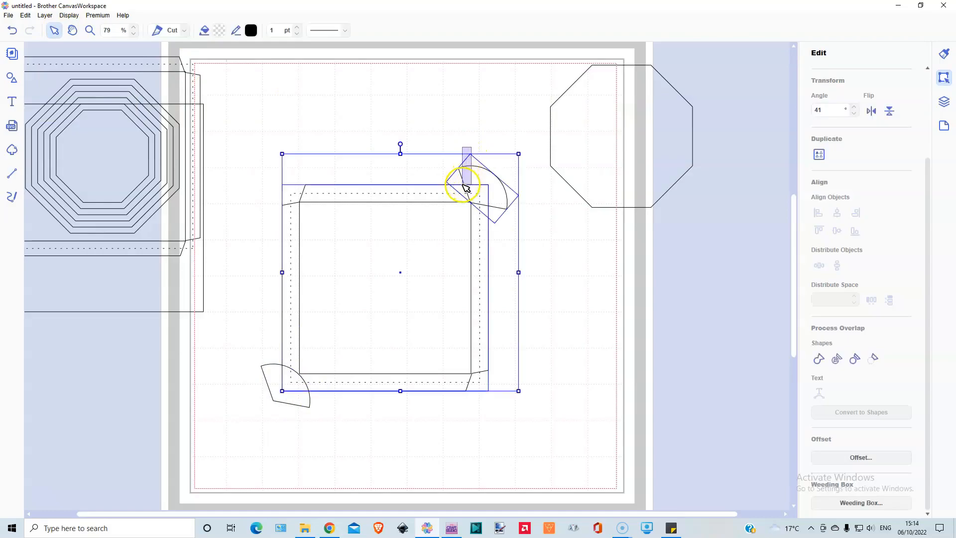
{"action": "left_click", "coordinate": [873, 359]}
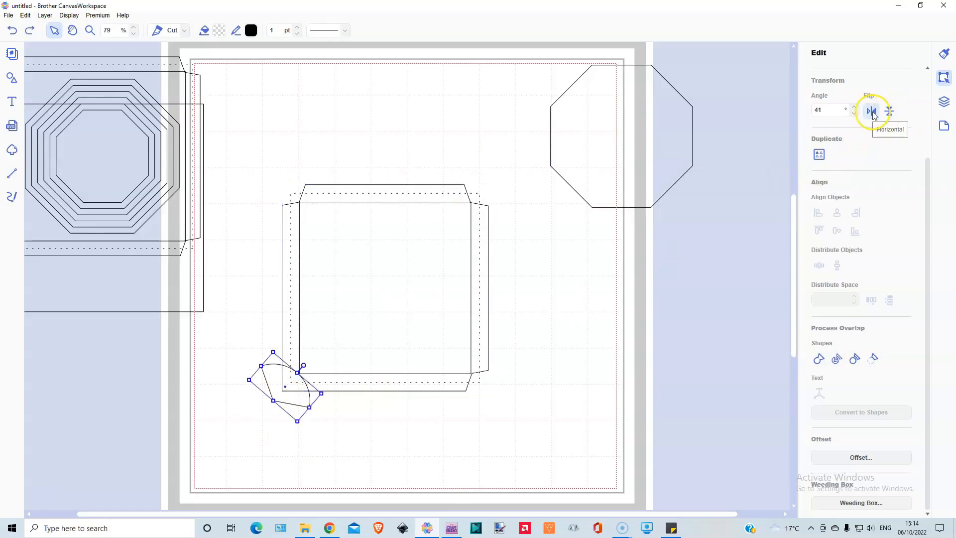
Step: Flip the lower-left sector horizontally and vertically to 221°, and align its tip with the inner square's lower-left corner
{"action": "left_click", "coordinate": [869, 113]}
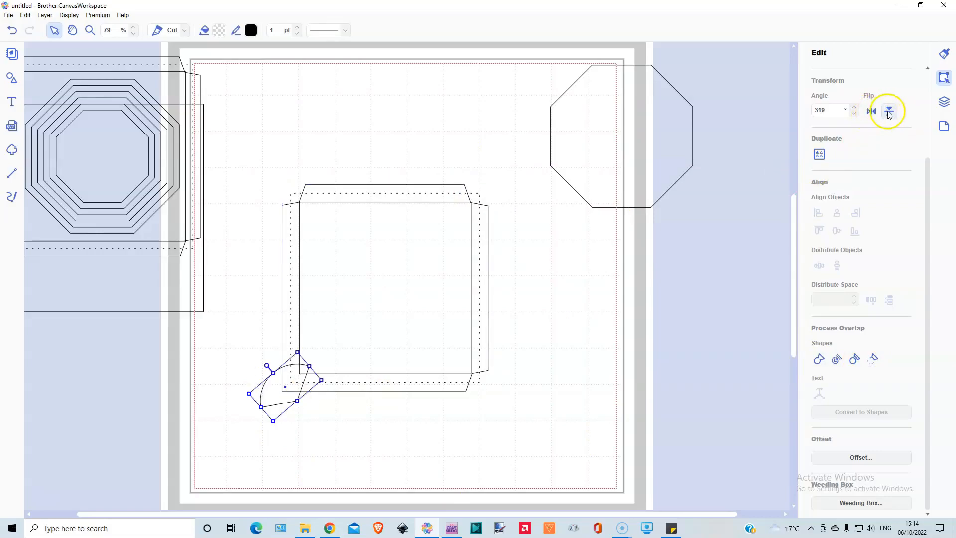
{"action": "left_click", "coordinate": [891, 111]}
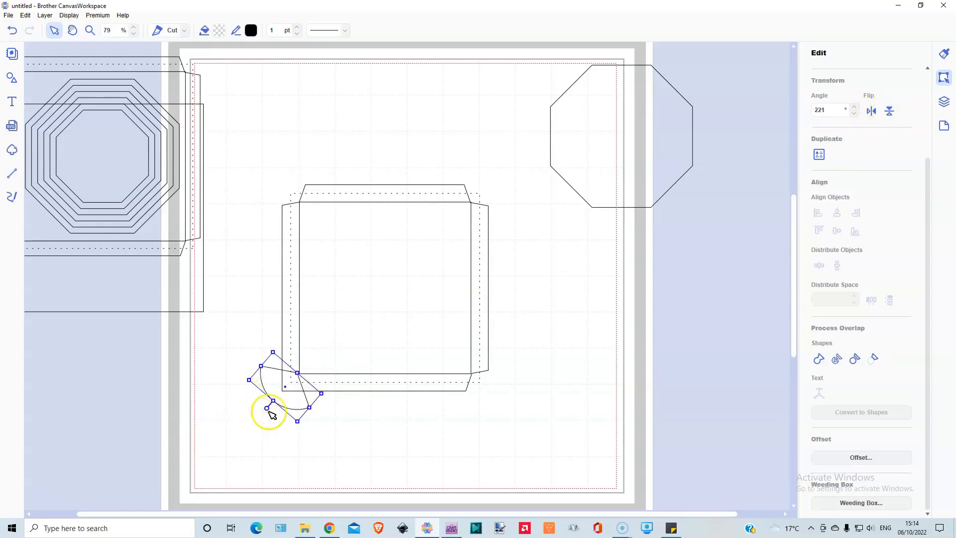
{"action": "left_click_drag", "start_coordinate": [292, 403], "coordinate": [293, 405]}
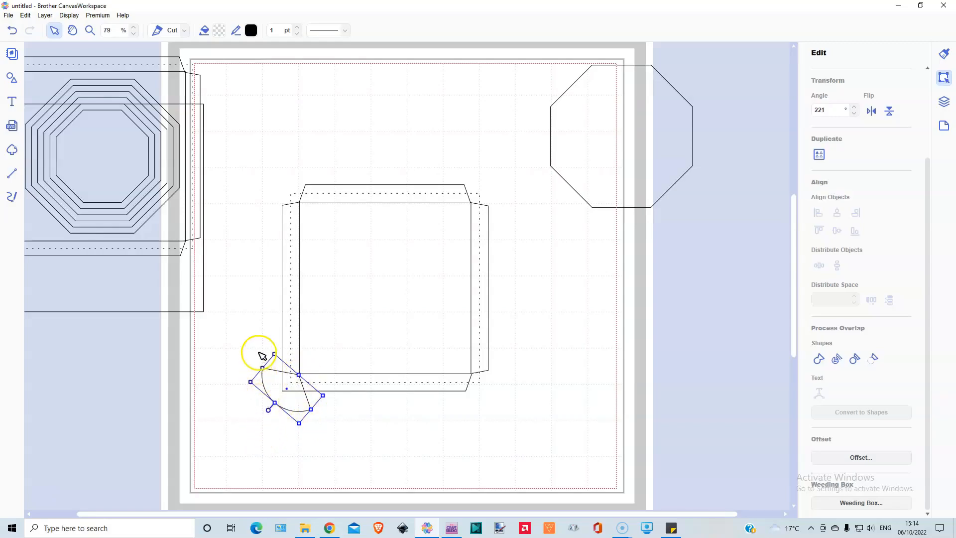
Step: Bring the lower-left sector to the front and subtract it from the outer square
{"action": "left_click", "coordinate": [269, 337]}
{"action": "right_click", "coordinate": [294, 397]}
{"action": "mouse_move", "coordinate": [321, 393]}
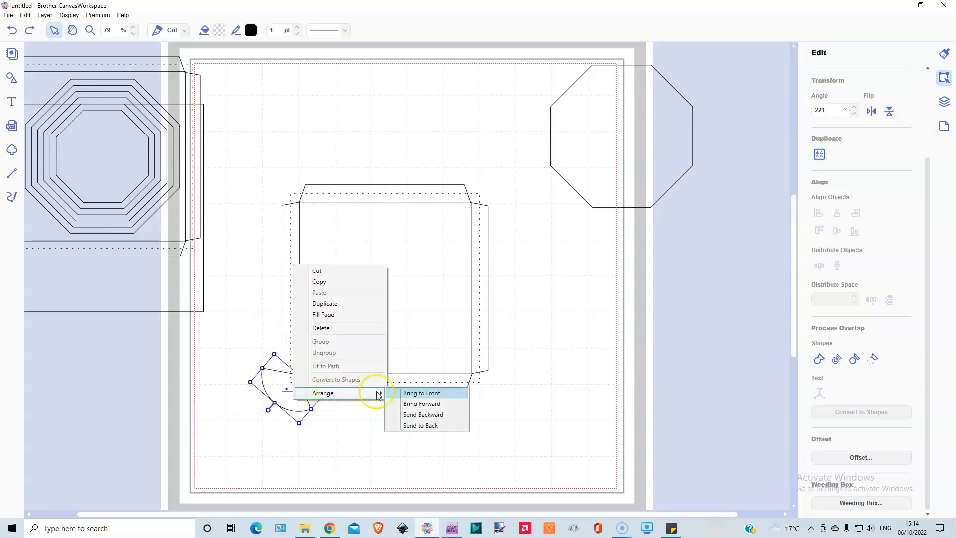
{"action": "left_click", "coordinate": [429, 394]}
{"action": "left_click", "coordinate": [273, 362]}
{"action": "left_click_drag", "start_coordinate": [251, 342], "coordinate": [289, 375]}
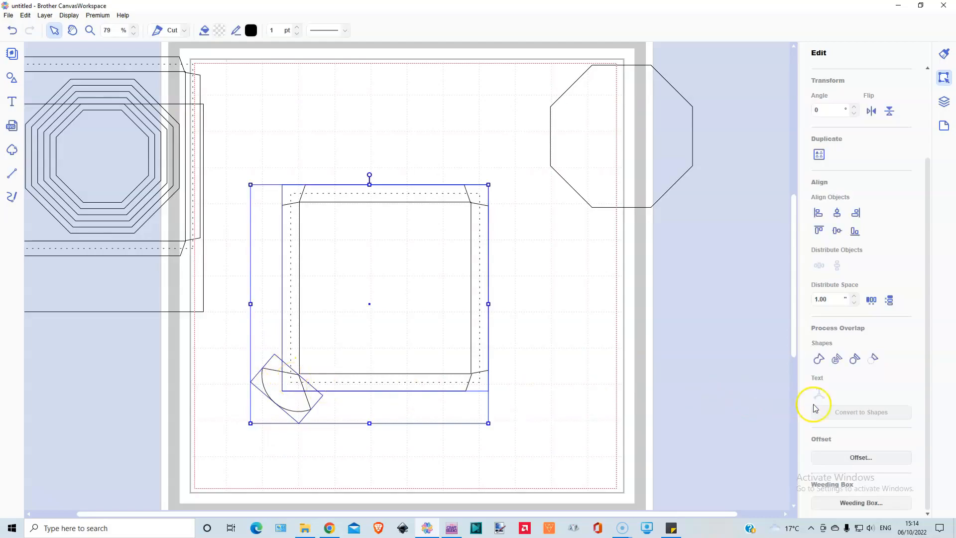
{"action": "left_click", "coordinate": [875, 358]}
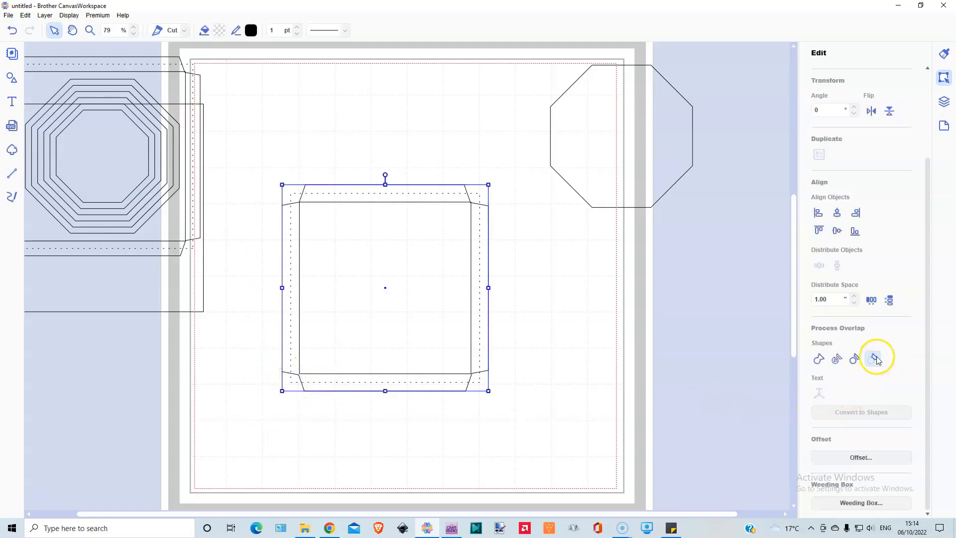
{"action": "left_click", "coordinate": [296, 463]}
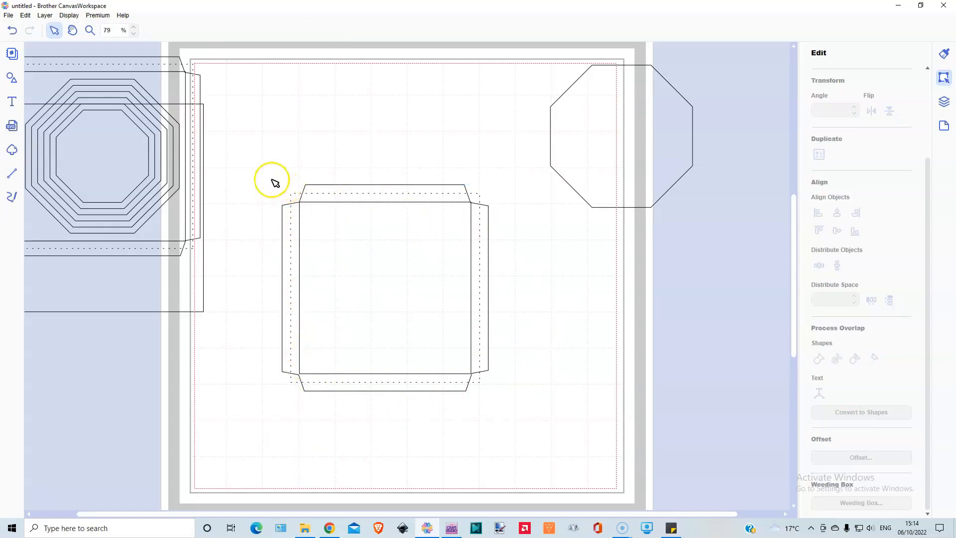
Step: Move the trimmed square frame into the mat's upper-left corner, and shift the nested octagon design farther left off the mat
{"action": "left_click_drag", "start_coordinate": [262, 177], "coordinate": [292, 213]}
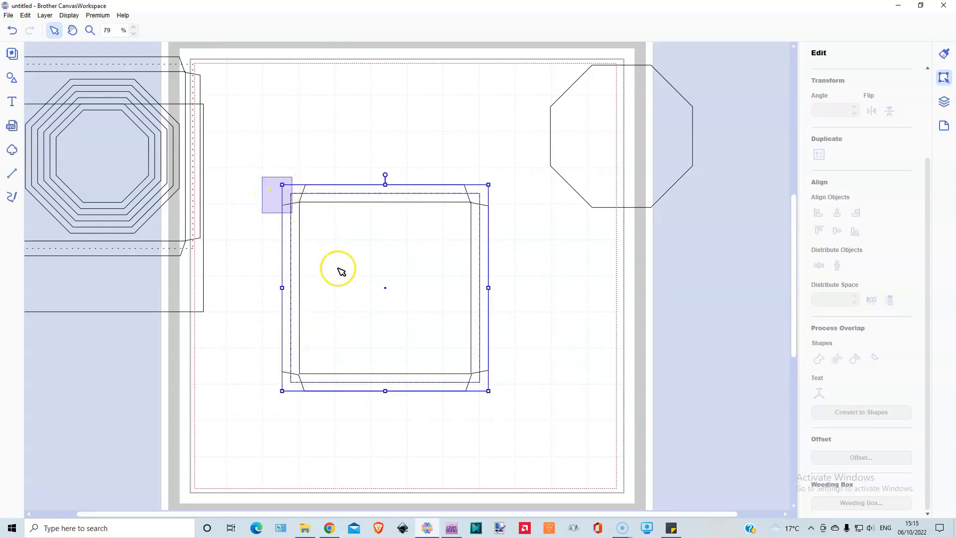
{"action": "left_click_drag", "start_coordinate": [337, 273], "coordinate": [337, 272]}
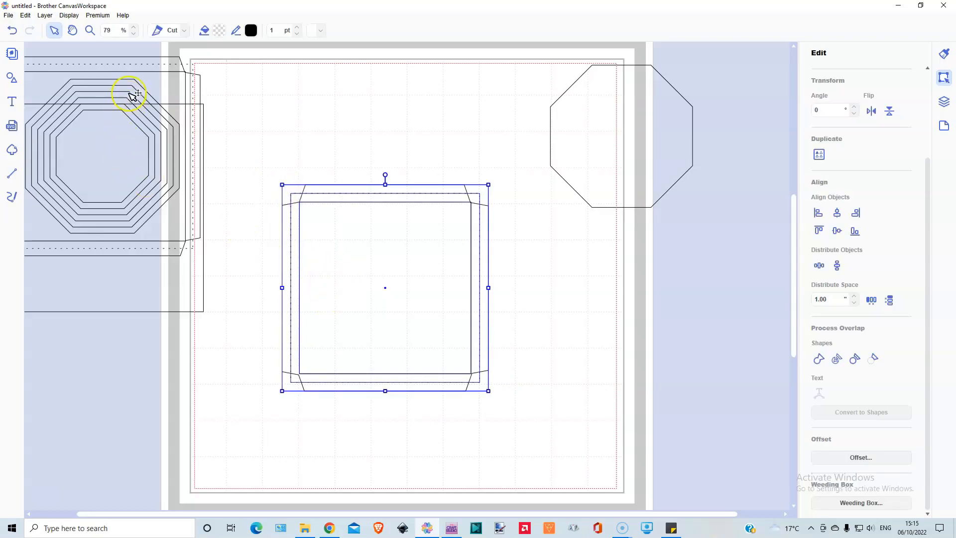
{"action": "left_click_drag", "start_coordinate": [386, 286], "coordinate": [345, 192]}
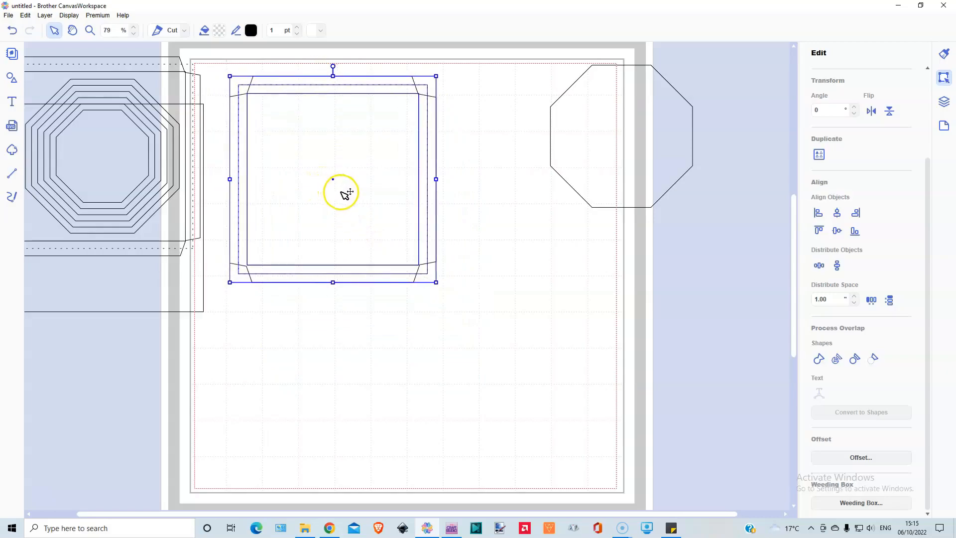
{"action": "left_click_drag", "start_coordinate": [204, 58], "coordinate": [125, 161]}
{"action": "left_click_drag", "start_coordinate": [172, 211], "coordinate": [104, 221]}
{"action": "left_click", "coordinate": [216, 73]}
{"action": "left_click_drag", "start_coordinate": [212, 69], "coordinate": [336, 171]}
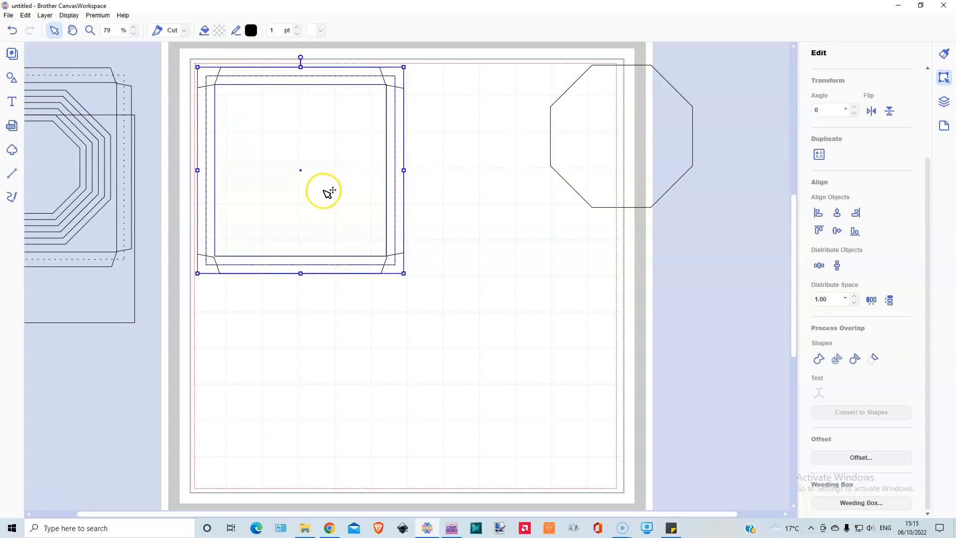
Step: Duplicate the square frame, place the copy beside it in the mat's upper-right area, and move the single octagon off the mat
{"action": "left_click", "coordinate": [45, 15]}
{"action": "left_click", "coordinate": [62, 28]}
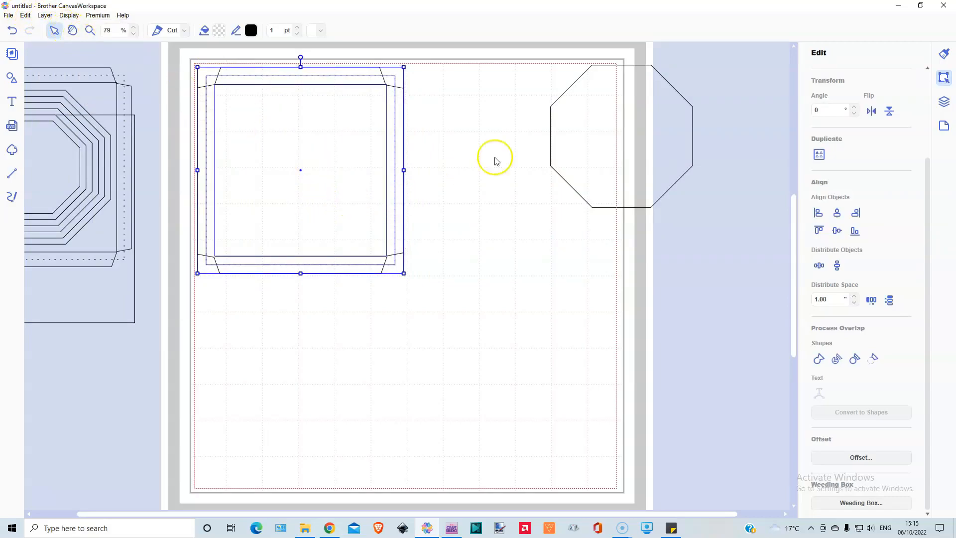
{"action": "left_click_drag", "start_coordinate": [328, 194], "coordinate": [528, 188]}
{"action": "left_click_drag", "start_coordinate": [658, 152], "coordinate": [749, 152]}
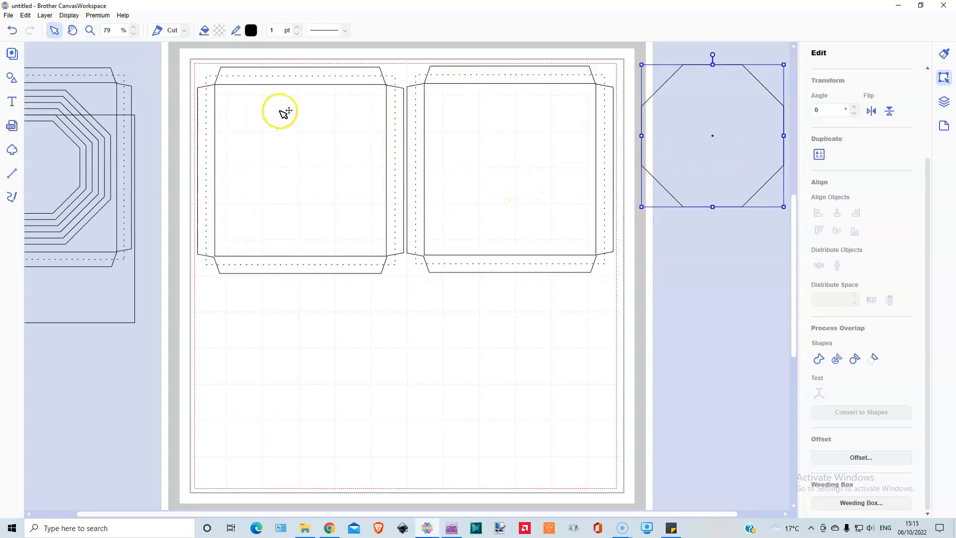
Step: Duplicate both square frames and place the copies directly below them to form a two-by-two layout on the mat
{"action": "left_click_drag", "start_coordinate": [177, 57], "coordinate": [604, 244]}
{"action": "left_click", "coordinate": [60, 27]}
{"action": "left_click_drag", "start_coordinate": [346, 196], "coordinate": [334, 397]}
{"action": "left_click", "coordinate": [730, 303]}
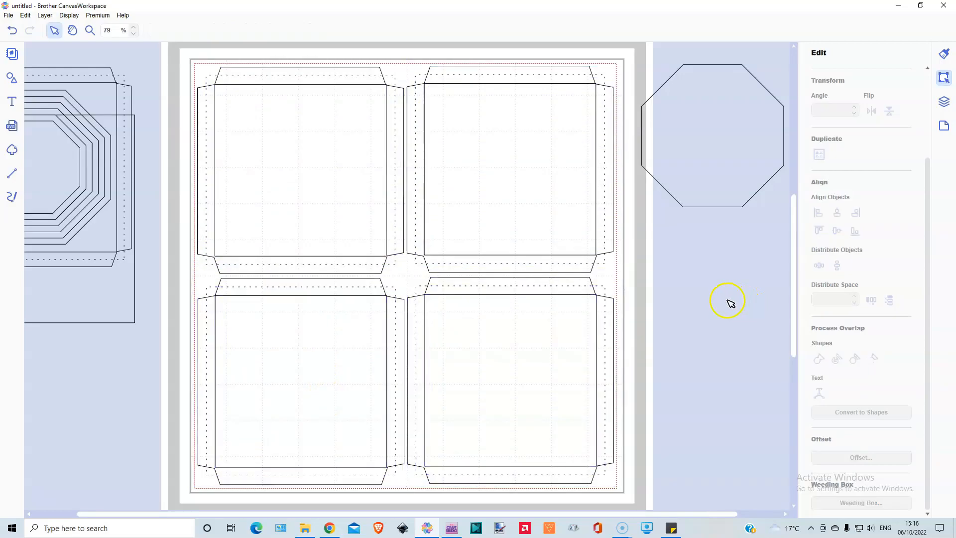
Step: Place the single octagon in the centre of the upper-left square frame
{"action": "left_click", "coordinate": [776, 141]}
{"action": "left_click_drag", "start_coordinate": [712, 141], "coordinate": [300, 178]}
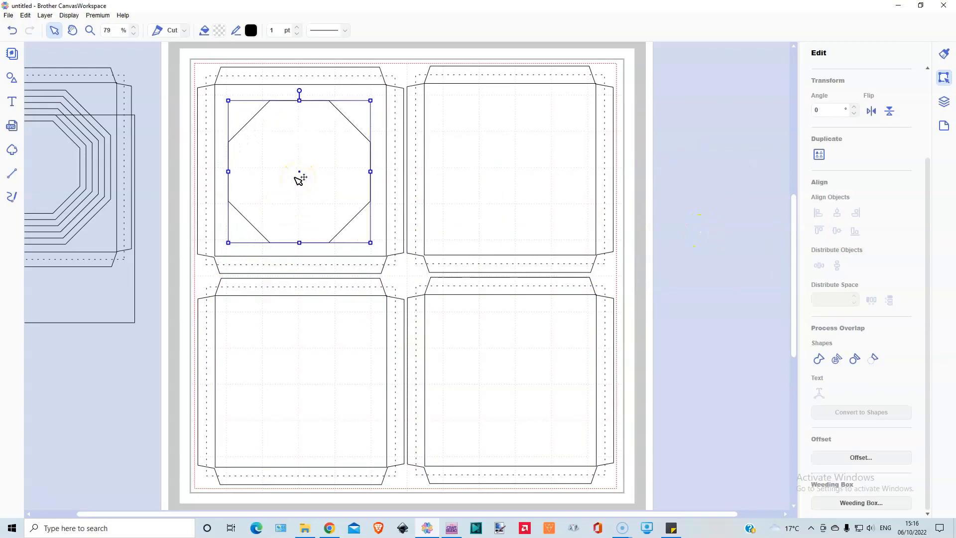
Step: Resize the octagon to 4.25 in wide and high, and centre it horizontally and vertically in the upper-left frame
{"action": "scroll", "coordinate": [815, 273], "scroll_direction": "up", "scroll_amount": 2}
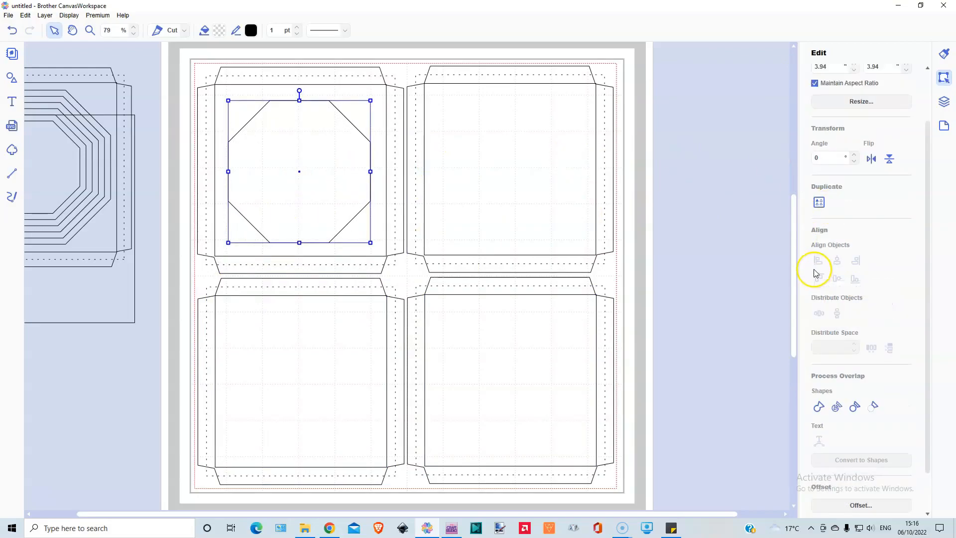
{"action": "scroll", "coordinate": [814, 275], "scroll_direction": "up", "scroll_amount": 3}
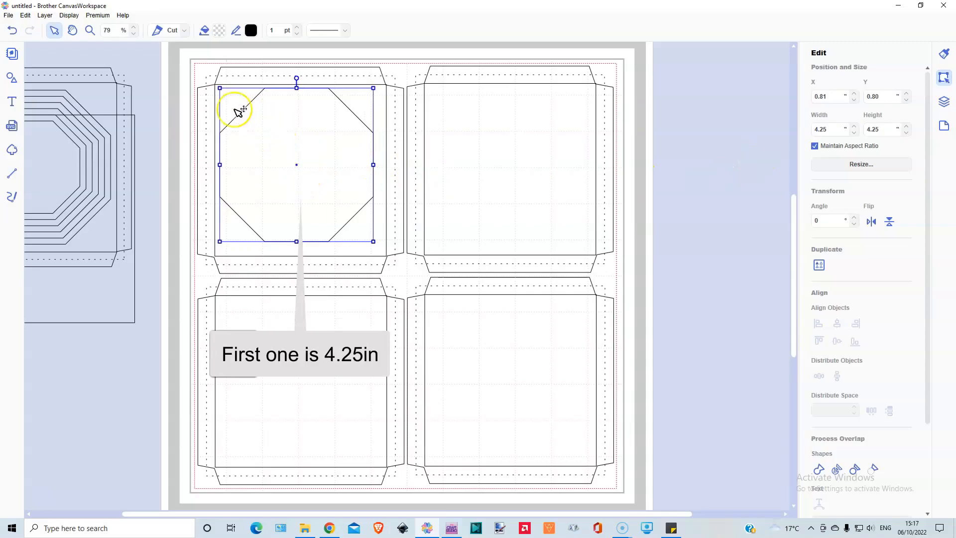
{"action": "left_click_drag", "start_coordinate": [284, 57], "coordinate": [288, 117]}
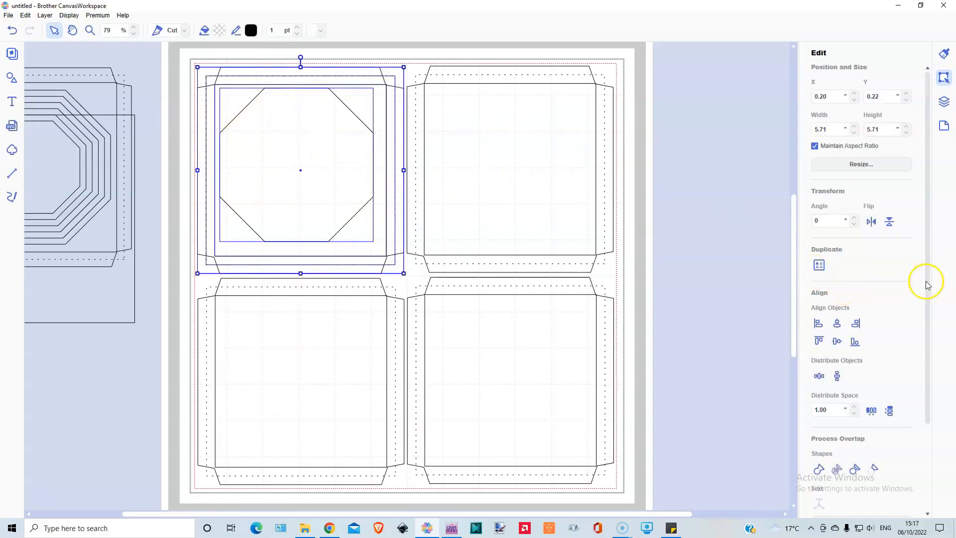
{"action": "left_click", "coordinate": [836, 324]}
{"action": "left_click", "coordinate": [837, 342]}
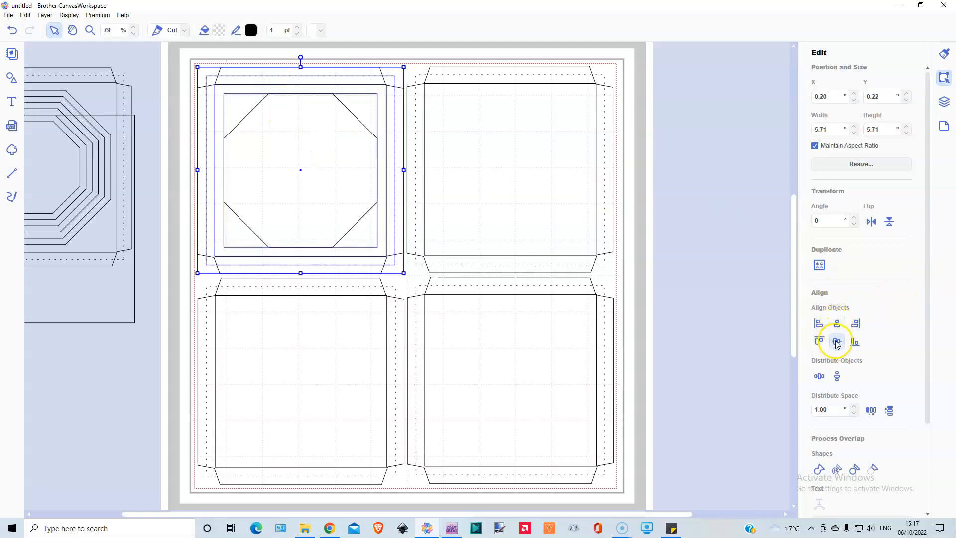
{"action": "left_click", "coordinate": [716, 321]}
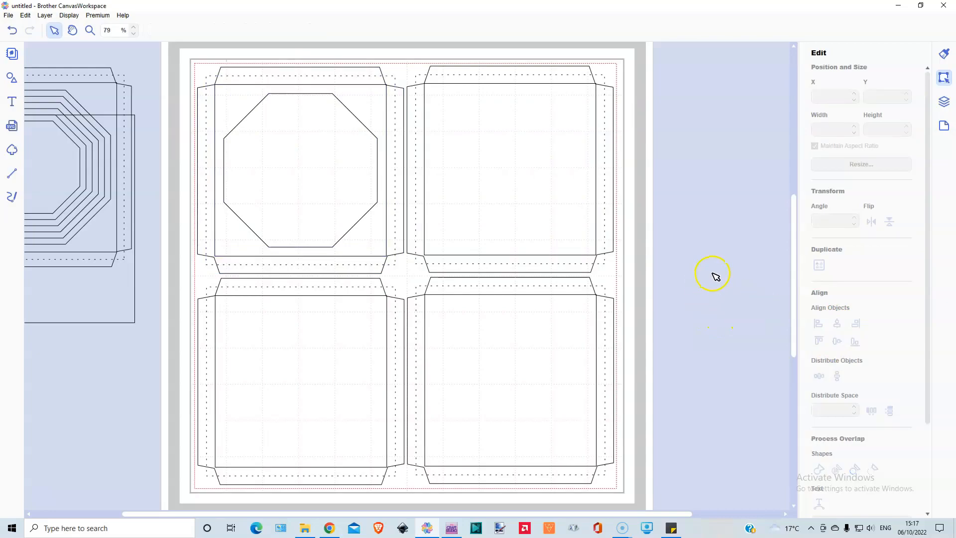
Step: Create an inward offset of the upper-left octagon with 0.30 in spacing and bevel corners, leaving the original line as is
{"action": "left_click", "coordinate": [305, 155]}
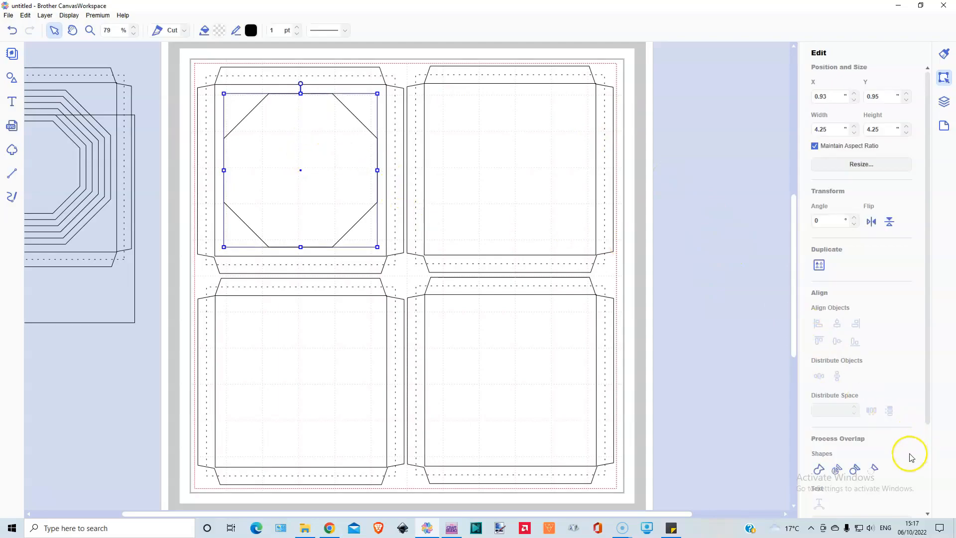
{"action": "scroll", "coordinate": [902, 448], "scroll_direction": "down", "scroll_amount": 3}
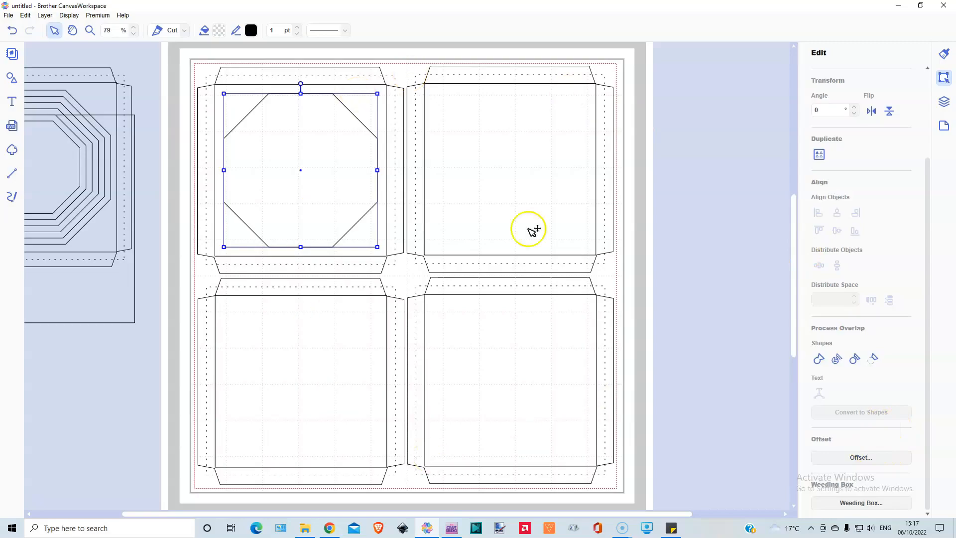
{"action": "left_click", "coordinate": [860, 457]}
{"action": "left_click", "coordinate": [522, 225]}
{"action": "left_click", "coordinate": [523, 252]}
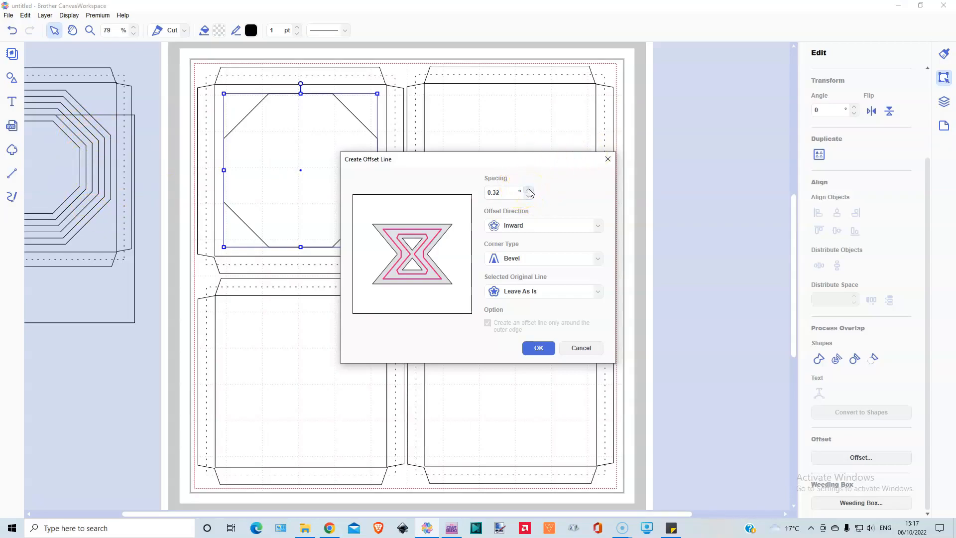
{"action": "left_click", "coordinate": [501, 192]}
{"action": "left_click", "coordinate": [540, 348]}
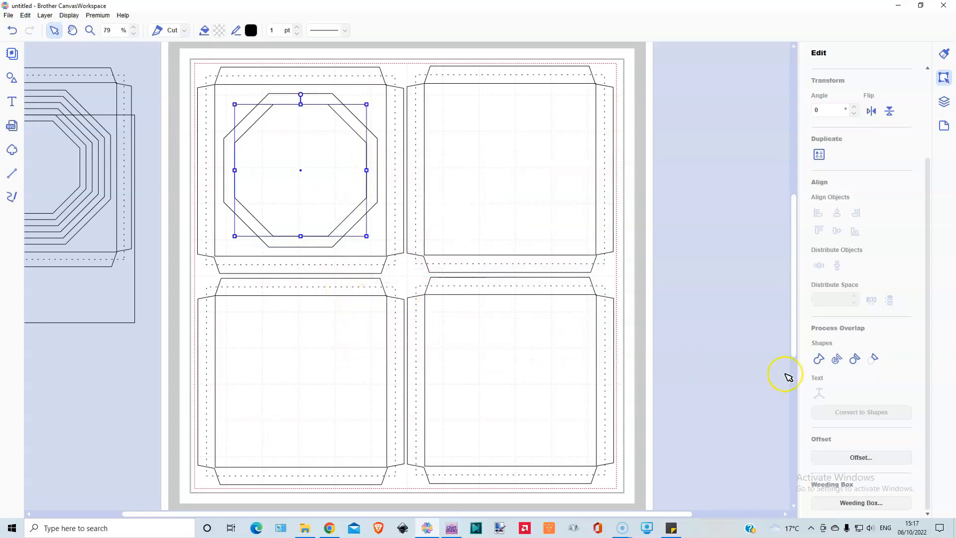
Step: Move the inner offset octagon into the upper-right frame and centre it there horizontally and vertically
{"action": "left_click_drag", "start_coordinate": [314, 154], "coordinate": [520, 155]}
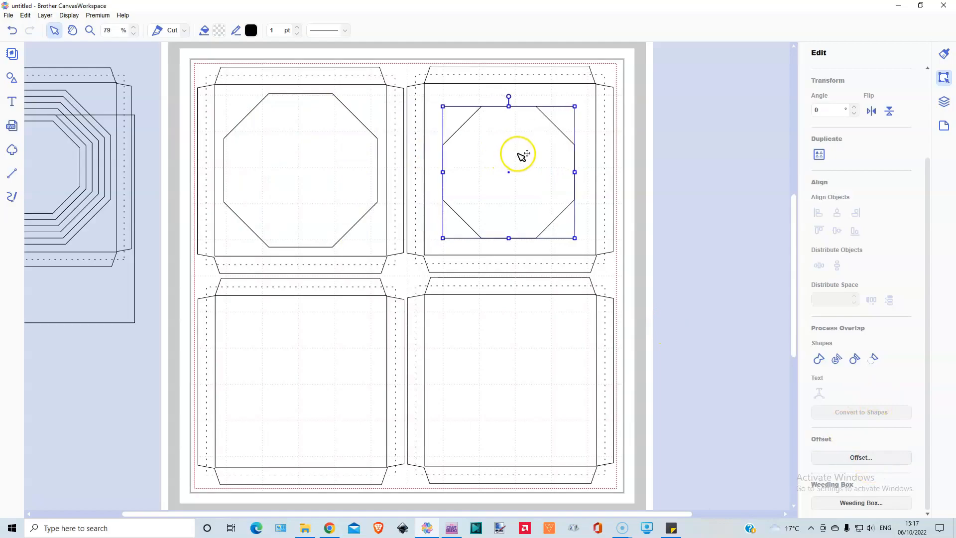
{"action": "left_click_drag", "start_coordinate": [624, 65], "coordinate": [544, 142]}
{"action": "left_click", "coordinate": [837, 213]}
{"action": "left_click", "coordinate": [837, 231]}
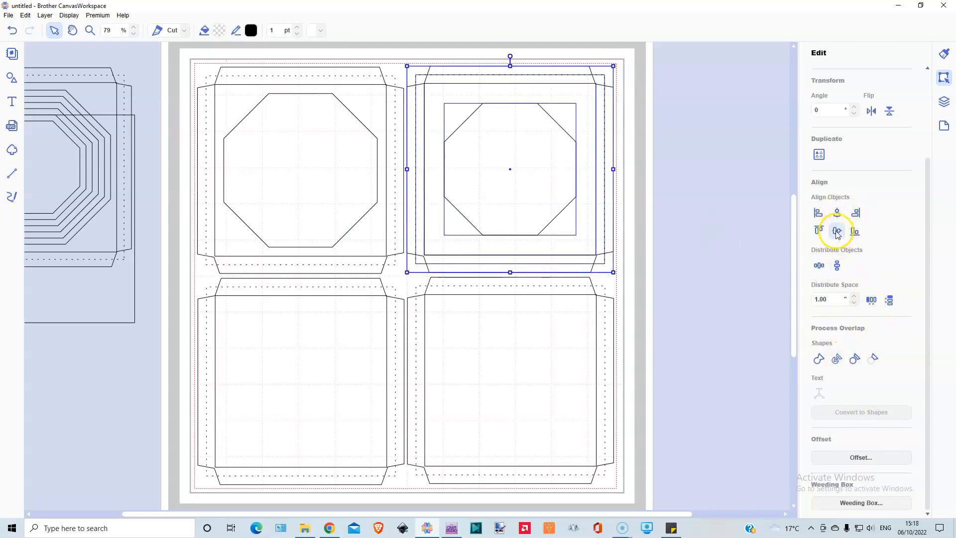
{"action": "left_click", "coordinate": [708, 267]}
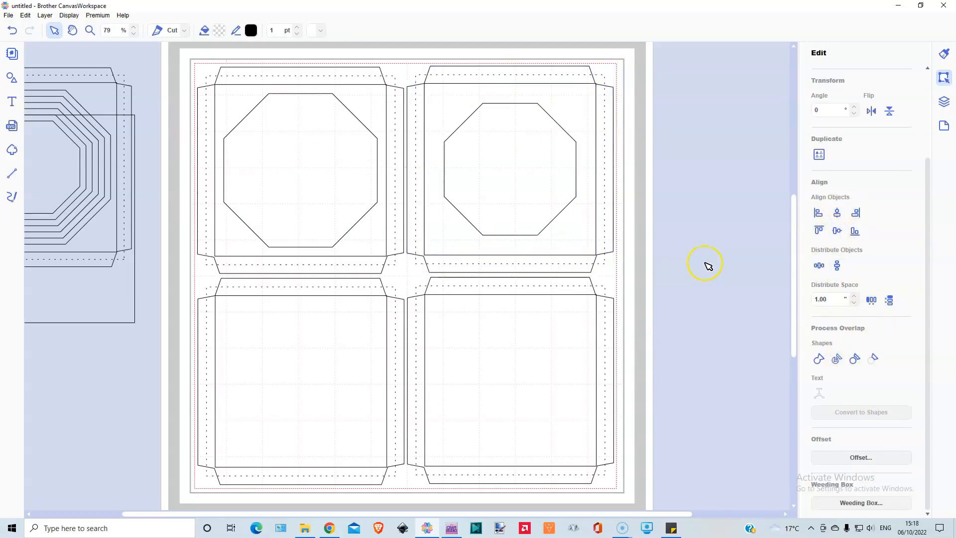
Step: Create a 0.30 in inward bevel offset of the upper-right octagon, leaving the original line as is
{"action": "left_click", "coordinate": [534, 141]}
{"action": "left_click", "coordinate": [861, 457]}
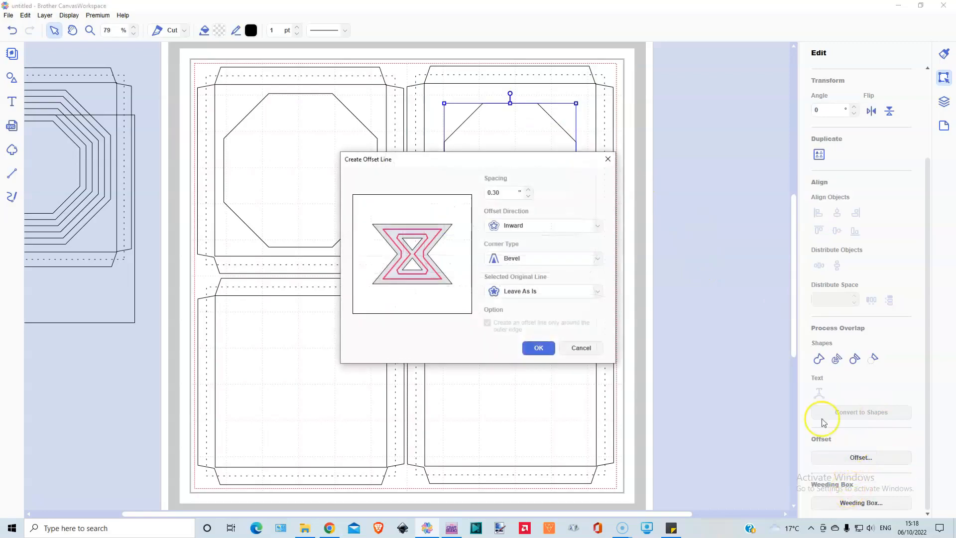
{"action": "left_click", "coordinate": [539, 348]}
Step: Move the new smaller octagon into the lower-left frame and centre it there horizontally and vertically
{"action": "left_click_drag", "start_coordinate": [508, 164], "coordinate": [297, 381]}
{"action": "left_click", "coordinate": [154, 394]}
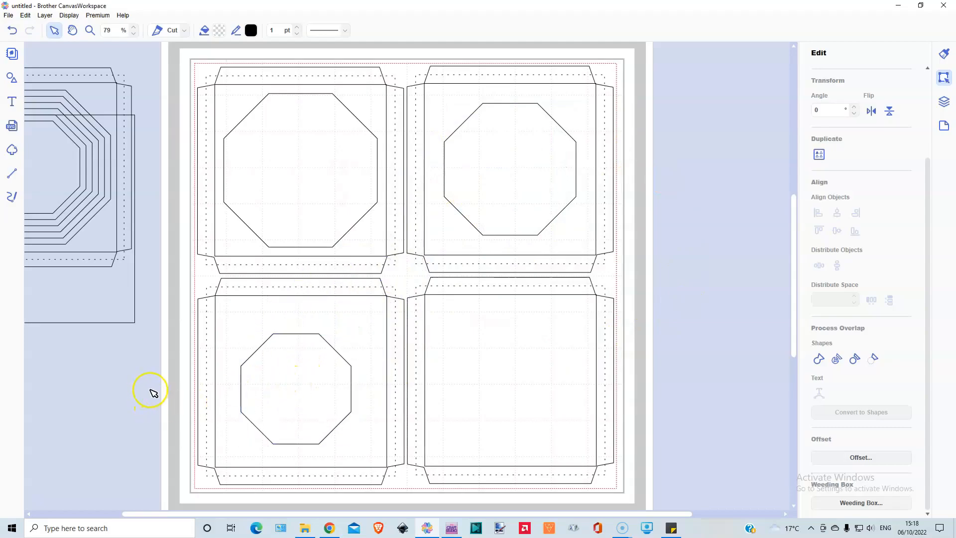
{"action": "left_click_drag", "start_coordinate": [287, 416], "coordinate": [144, 389]}
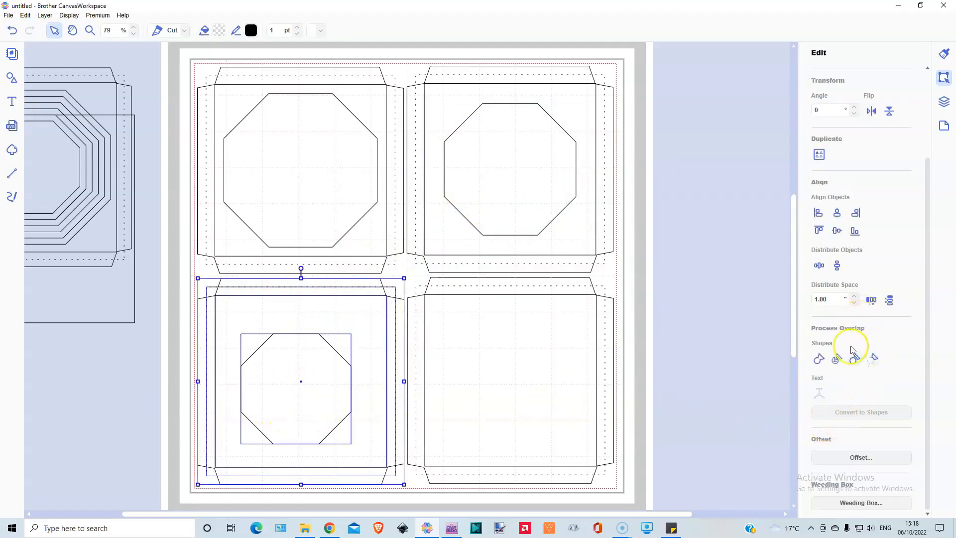
{"action": "left_click", "coordinate": [836, 214]}
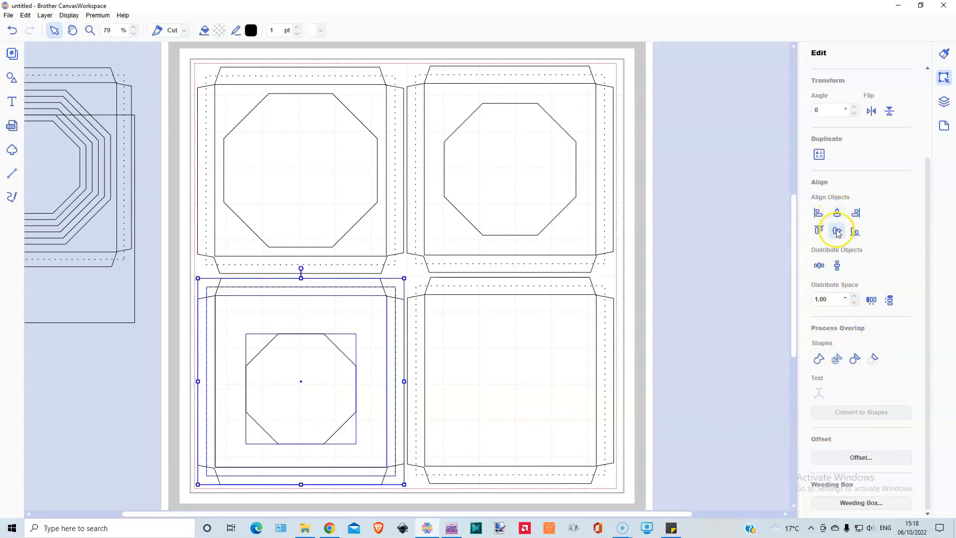
{"action": "left_click", "coordinate": [837, 231]}
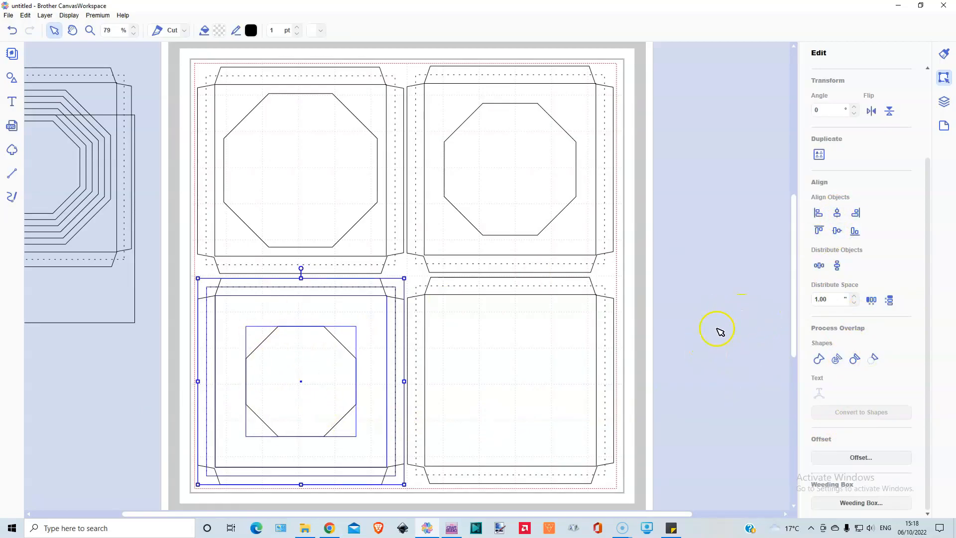
{"action": "left_click", "coordinate": [124, 381]}
Step: Create a 0.30 in inward bevel offset of the lower-left octagon, leaving the original line as is
{"action": "left_click", "coordinate": [308, 384]}
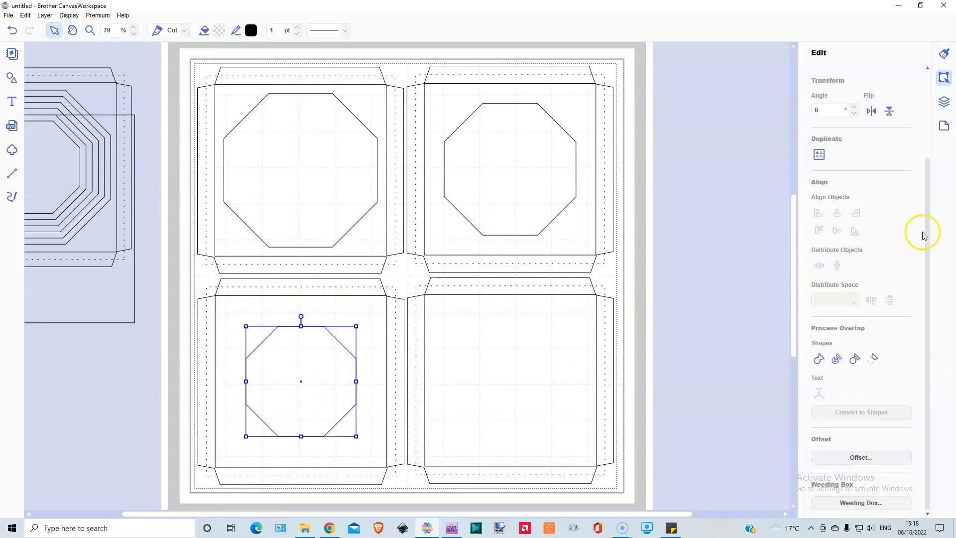
{"action": "left_click", "coordinate": [862, 456]}
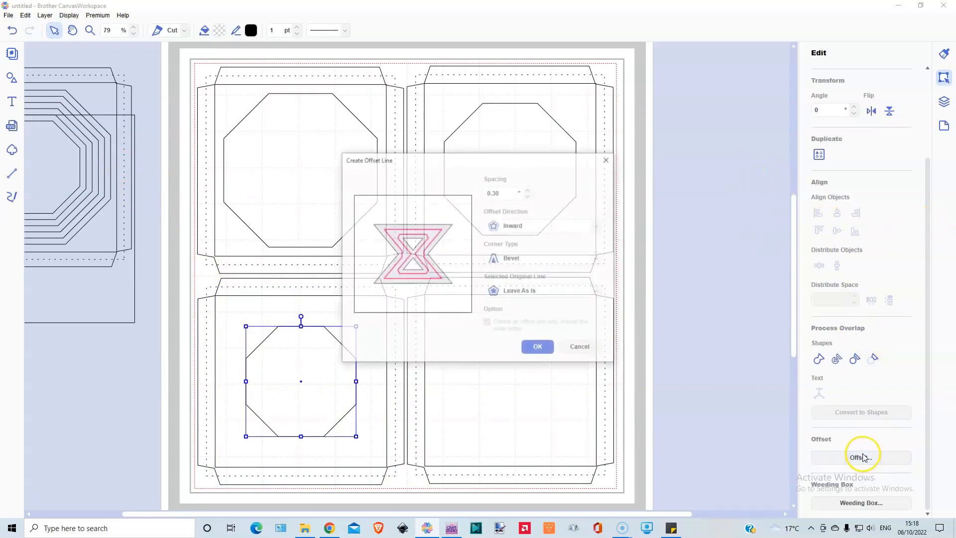
{"action": "left_click", "coordinate": [543, 347]}
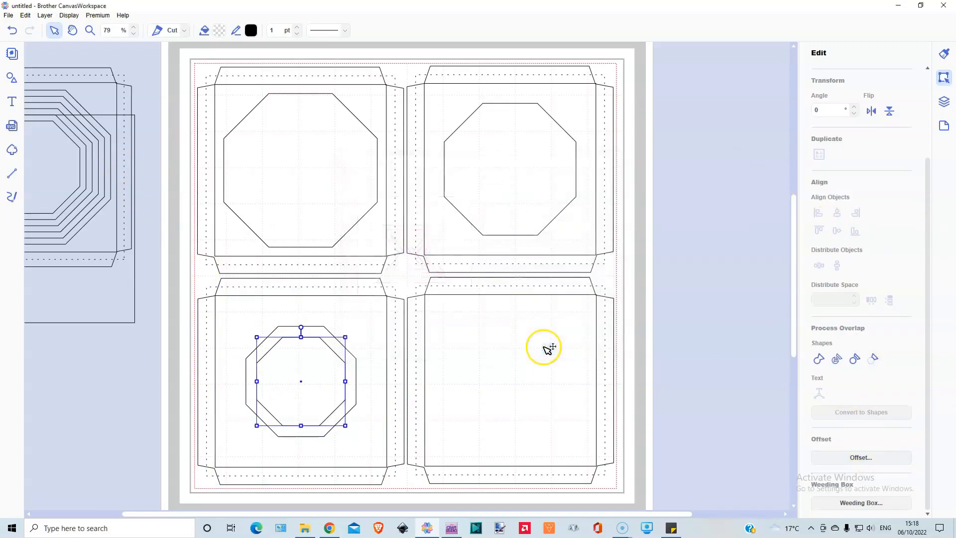
Step: Move the smallest octagon into the lower-right frame and centre it there horizontally and vertically
{"action": "left_click_drag", "start_coordinate": [310, 374], "coordinate": [562, 338]}
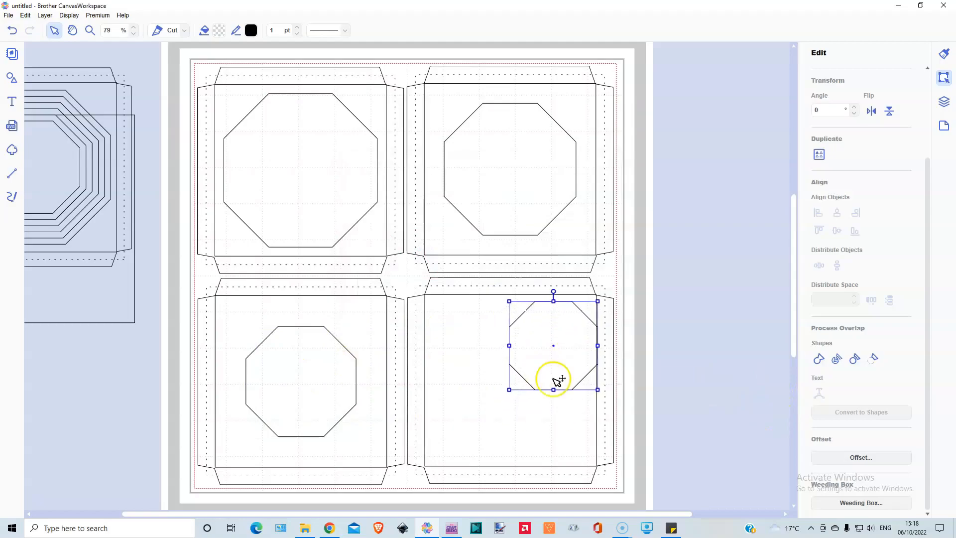
{"action": "left_click_drag", "start_coordinate": [682, 305], "coordinate": [529, 348]}
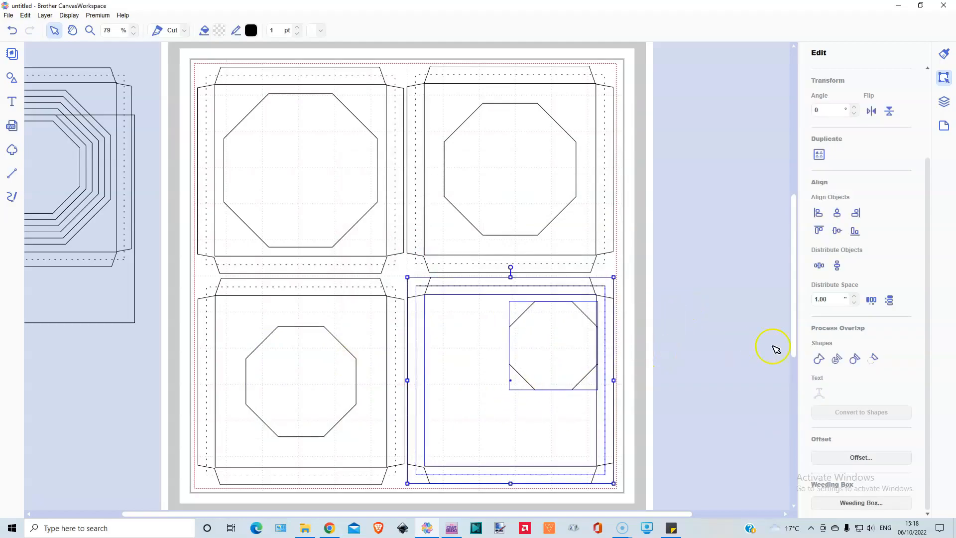
{"action": "left_click", "coordinate": [837, 213]}
{"action": "left_click", "coordinate": [837, 232]}
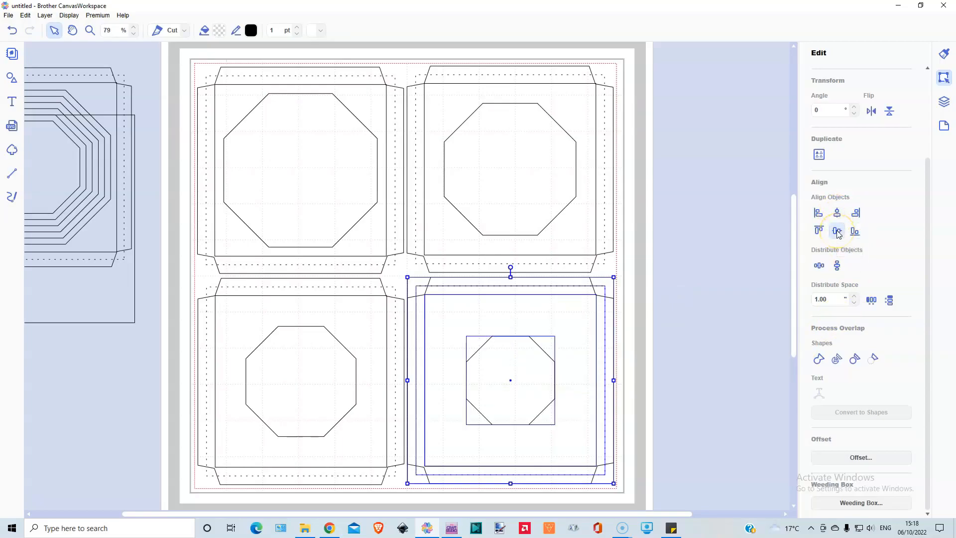
{"action": "left_click", "coordinate": [717, 345]}
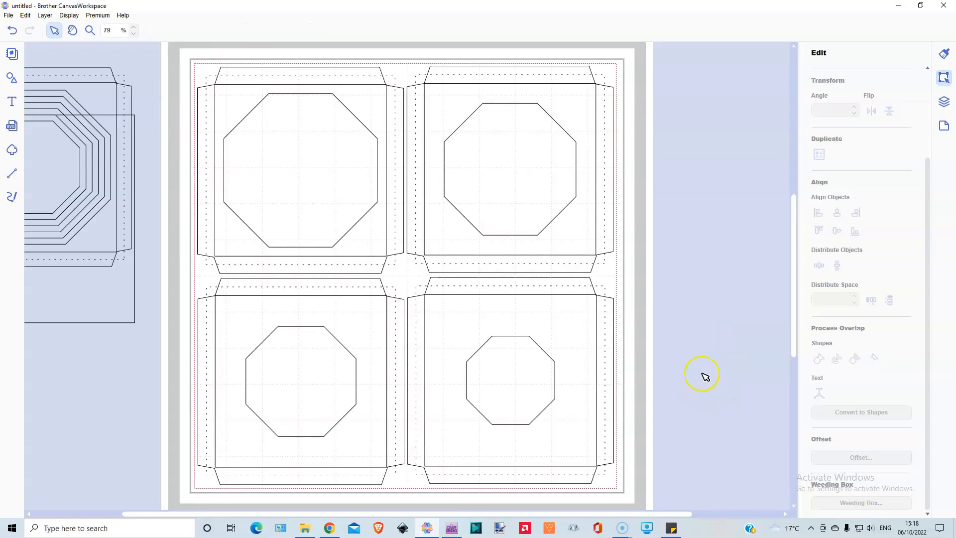
Step: Try to subtract the smallest octagon from the lower-right frame, and undo the operation
{"action": "left_click_drag", "start_coordinate": [691, 309], "coordinate": [589, 368]}
{"action": "left_click_drag", "start_coordinate": [498, 414], "coordinate": [499, 415]}
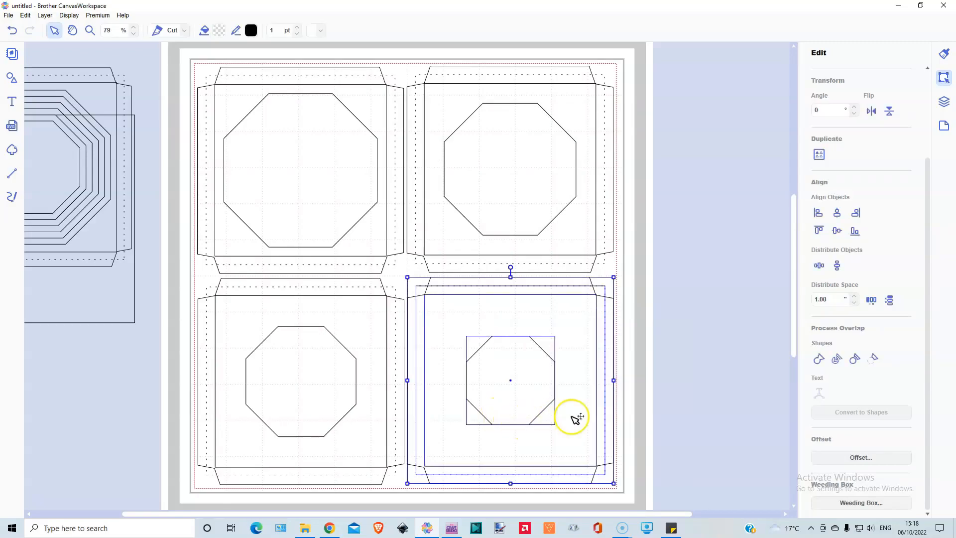
{"action": "left_click", "coordinate": [873, 359]}
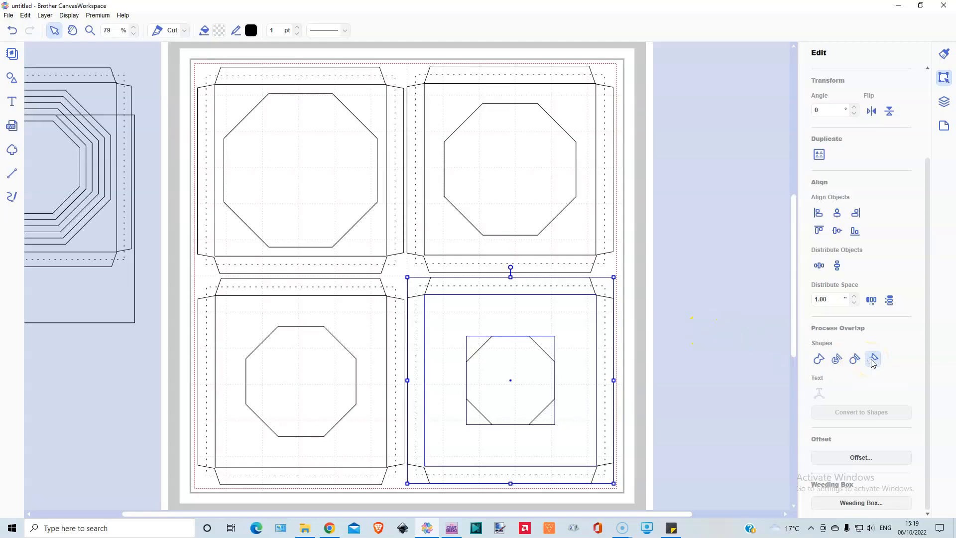
{"action": "left_click", "coordinate": [872, 361]}
{"action": "left_click", "coordinate": [12, 31]}
{"action": "left_click", "coordinate": [12, 30]}
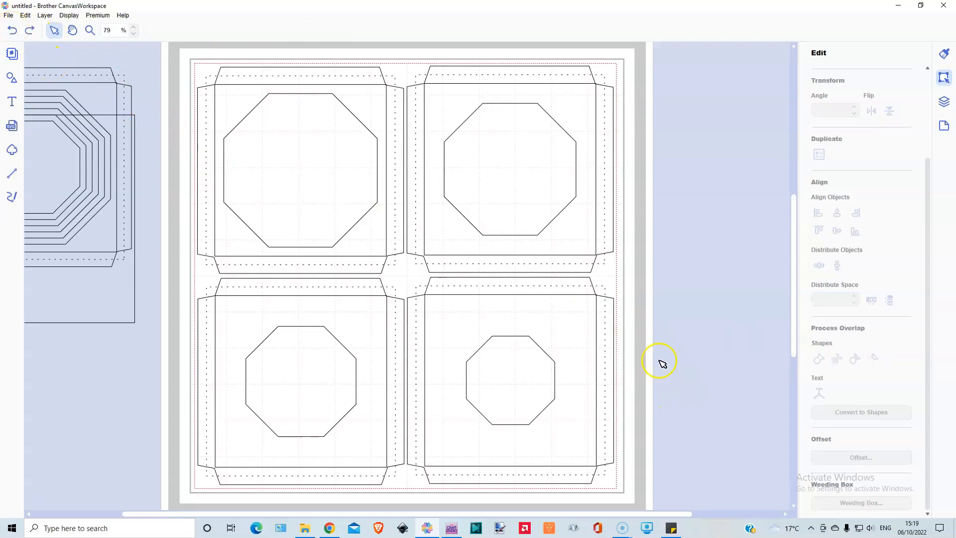
Step: Subtract the smallest octagon from the solid outline of the lower-right frame, and check the result by reselecting the frame
{"action": "left_click", "coordinate": [518, 371]}
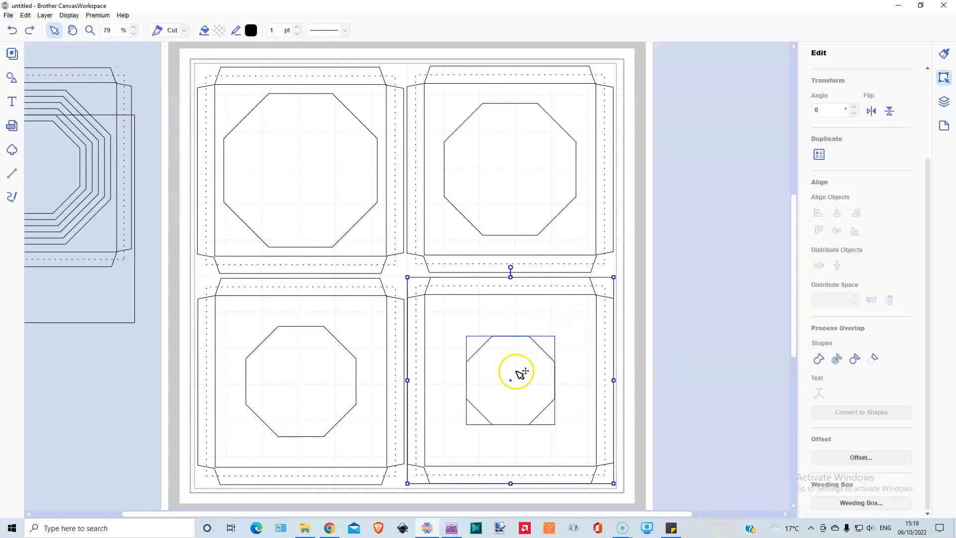
{"action": "left_click", "coordinate": [872, 360]}
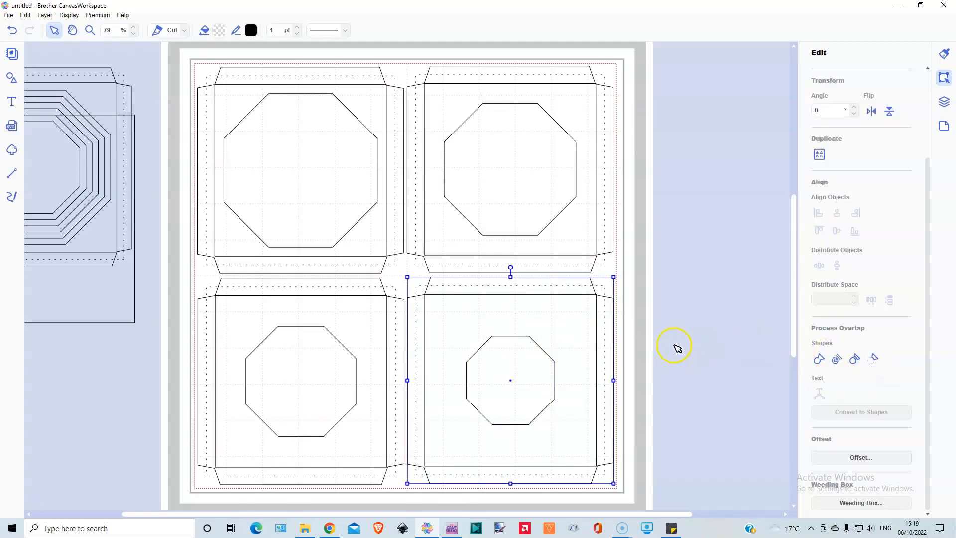
{"action": "left_click", "coordinate": [524, 362]}
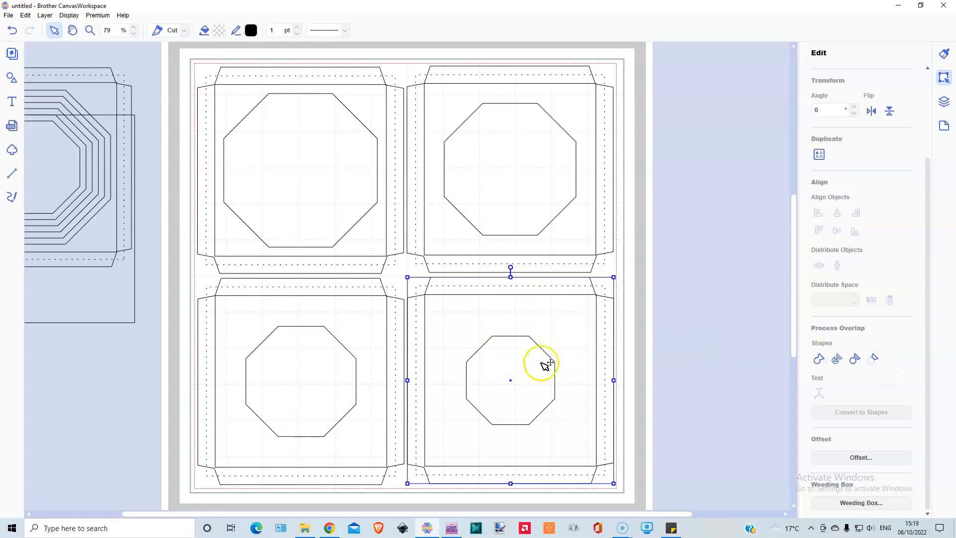
{"action": "left_click_drag", "start_coordinate": [674, 319], "coordinate": [508, 364]}
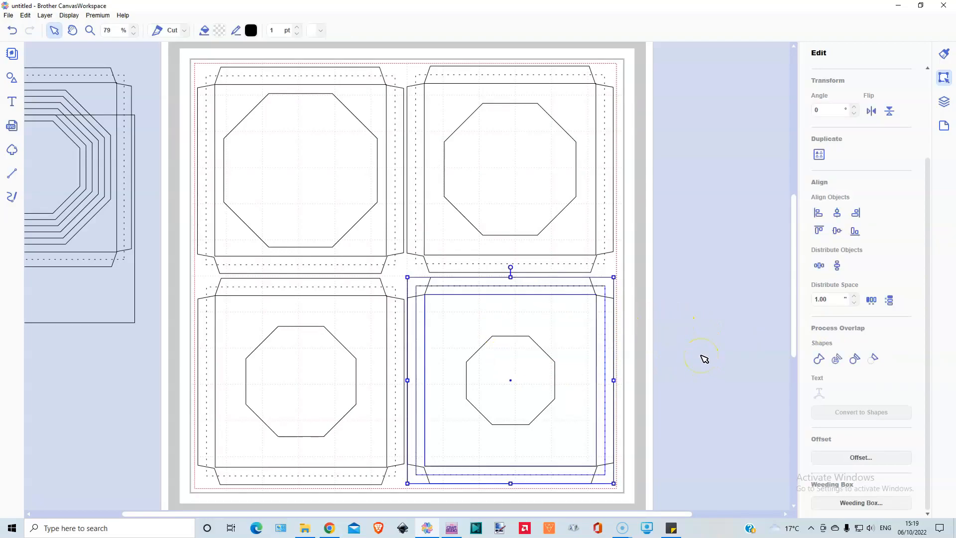
{"action": "left_click", "coordinate": [443, 394]}
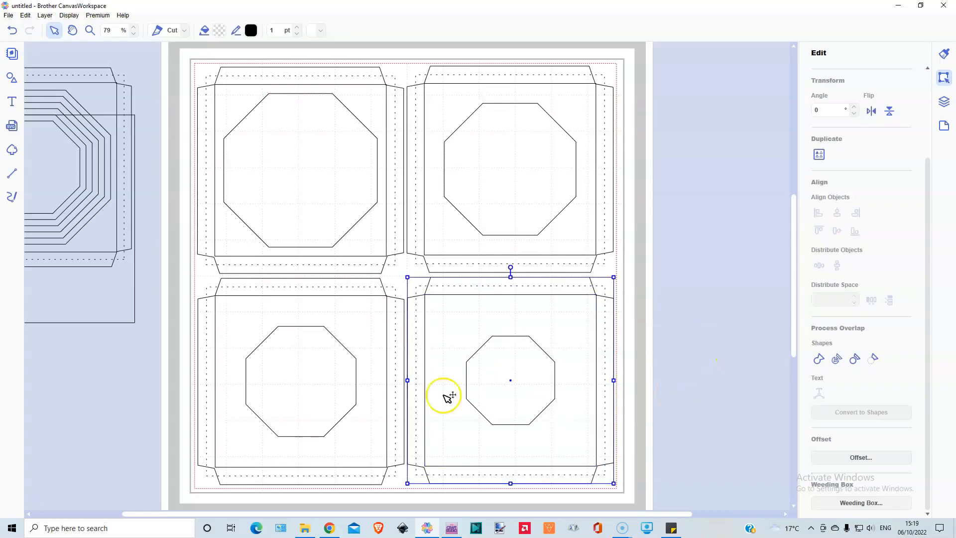
Step: Subtract the octagon from the solid outline of the lower-left frame, and group the frame with its fold lines
{"action": "left_click", "coordinate": [243, 315]}
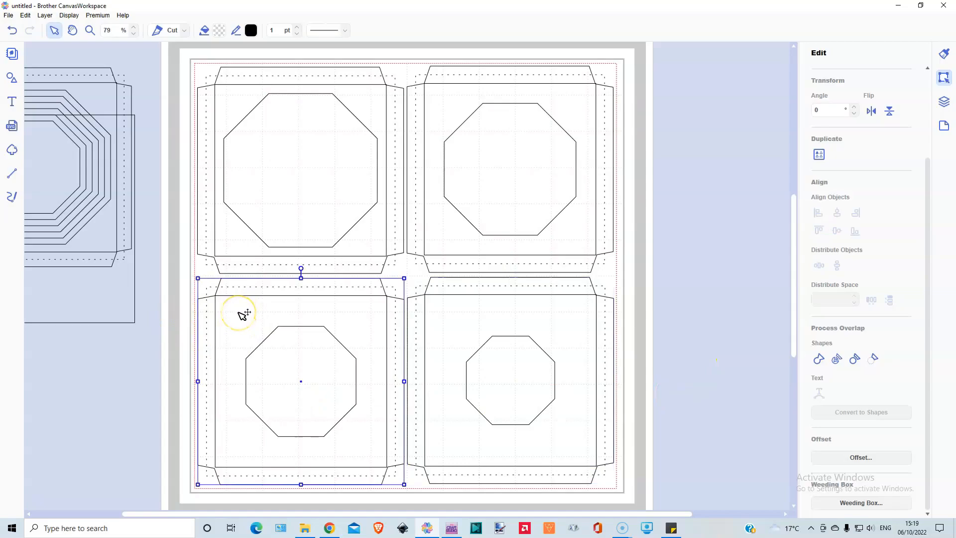
{"action": "left_click", "coordinate": [306, 378]}
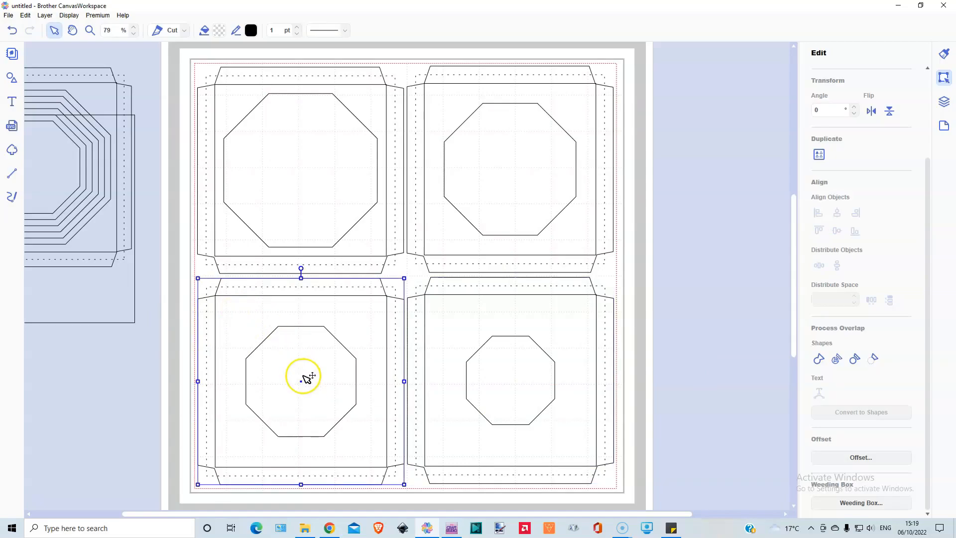
{"action": "left_click", "coordinate": [308, 378], "text": "shift"}
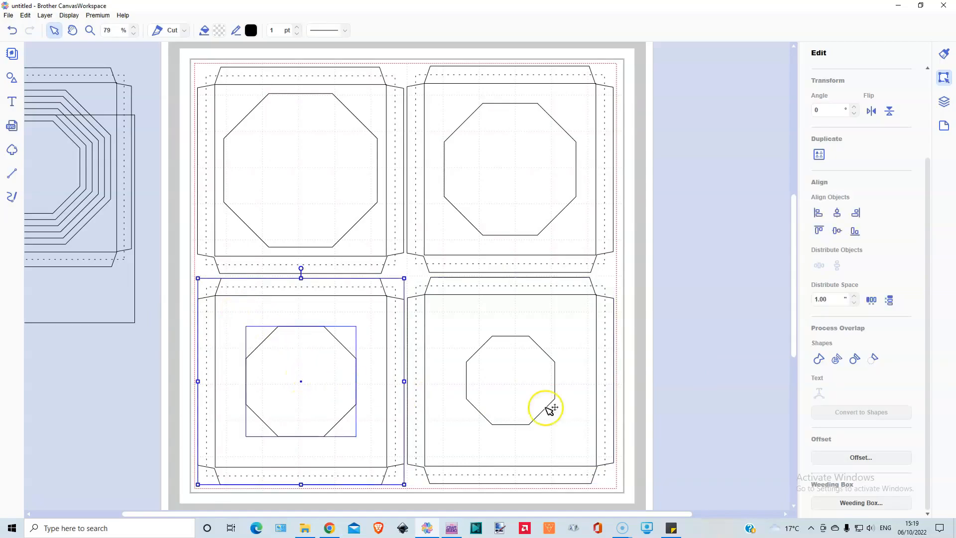
{"action": "left_click", "coordinate": [875, 360]}
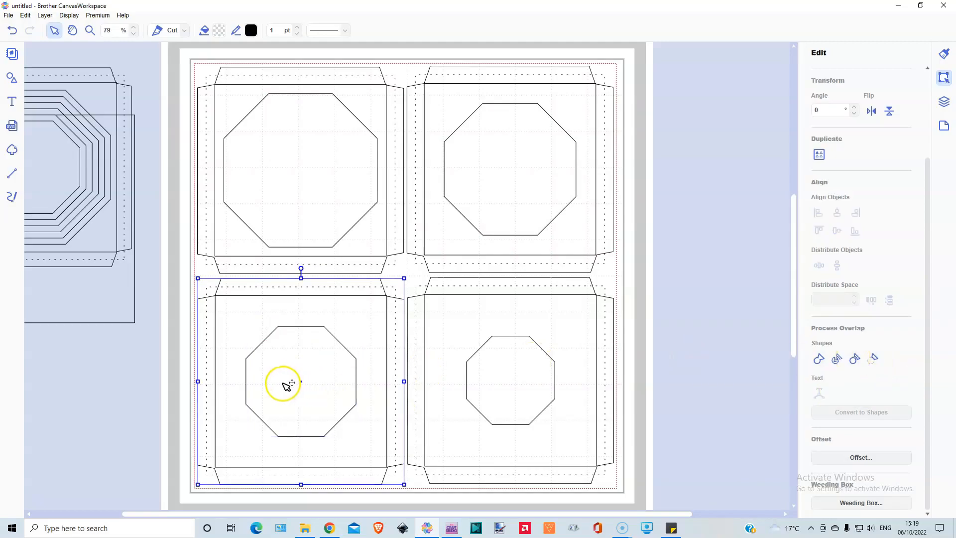
{"action": "left_click_drag", "start_coordinate": [179, 351], "coordinate": [229, 367]}
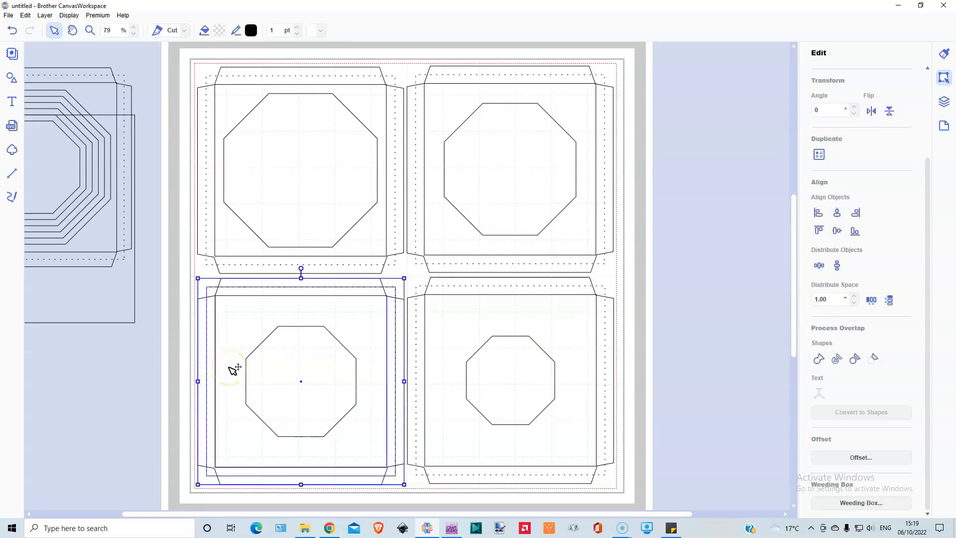
{"action": "key", "text": "ctrl+g"}
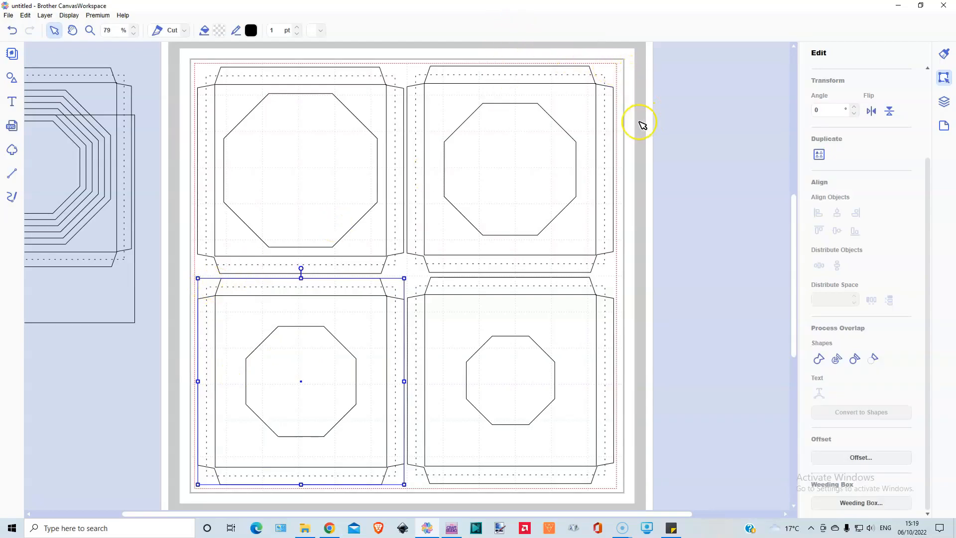
Step: Subtract the octagon from the solid outline of the upper-right frame, and group the frame with its fold lines
{"action": "left_click", "coordinate": [581, 102]}
{"action": "left_click", "coordinate": [525, 157], "text": "shift"}
{"action": "left_click", "coordinate": [873, 359]}
{"action": "left_click_drag", "start_coordinate": [638, 65], "coordinate": [590, 92]}
{"action": "key", "text": "ctrl+g"}
Step: Subtract the largest octagon from the solid outline of the upper-left frame, and group the frame with its fold lines
{"action": "left_click", "coordinate": [227, 112]}
{"action": "left_click", "coordinate": [305, 156], "text": "shift"}
{"action": "left_click", "coordinate": [874, 359]}
{"action": "left_click_drag", "start_coordinate": [186, 57], "coordinate": [234, 97]}
{"action": "key", "text": "ctrl+g"}
Step: Stack all four grouped frames on one another by aligning their centres horizontally and vertically
{"action": "left_click_drag", "start_coordinate": [185, 53], "coordinate": [640, 491]}
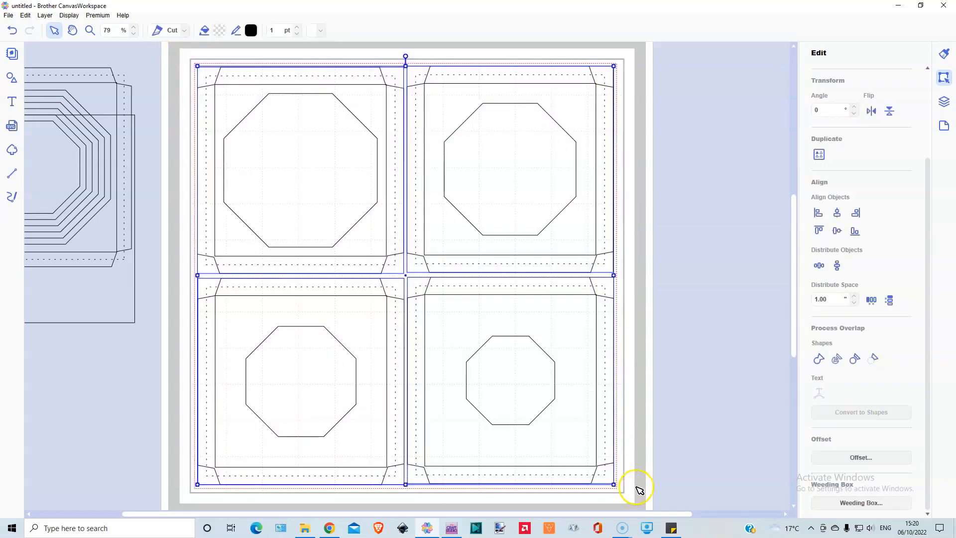
{"action": "left_click", "coordinate": [837, 213]}
{"action": "left_click", "coordinate": [837, 232]}
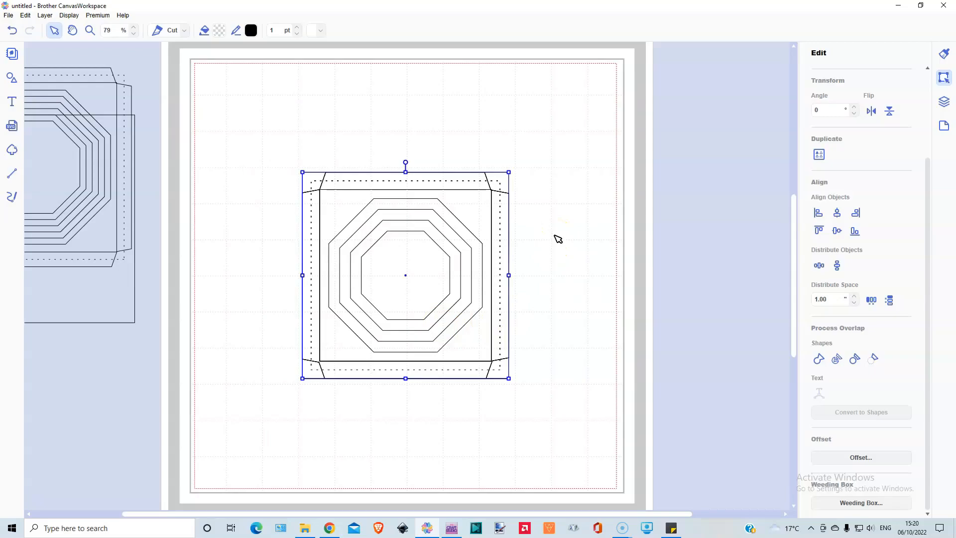
Step: Browse the basic shapes library, from squares and polygons through circles, hearts, stars and other shapes, for alternative frame openings
{"action": "left_click", "coordinate": [11, 81]}
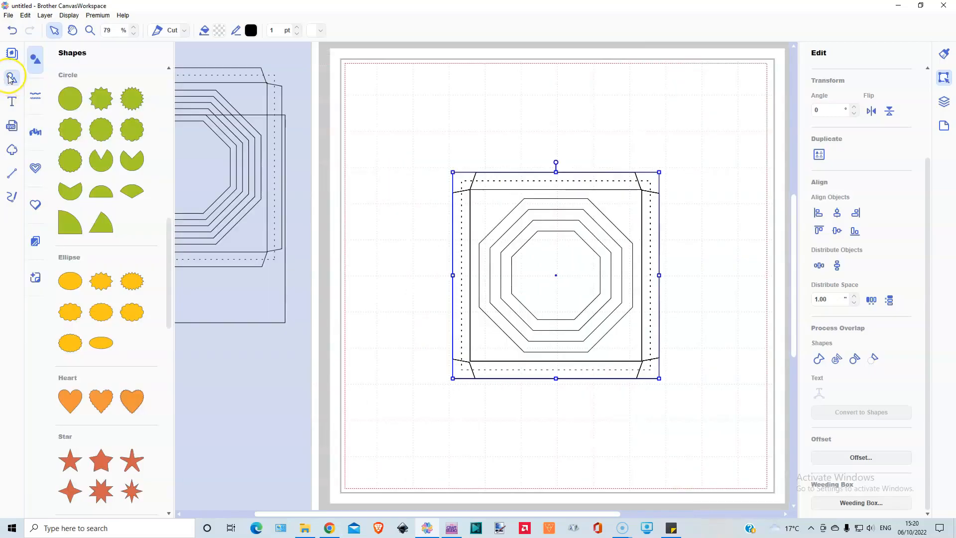
{"action": "scroll", "coordinate": [111, 160], "scroll_direction": "up", "scroll_amount": 5}
{"action": "scroll", "coordinate": [121, 170], "scroll_direction": "up", "scroll_amount": 6}
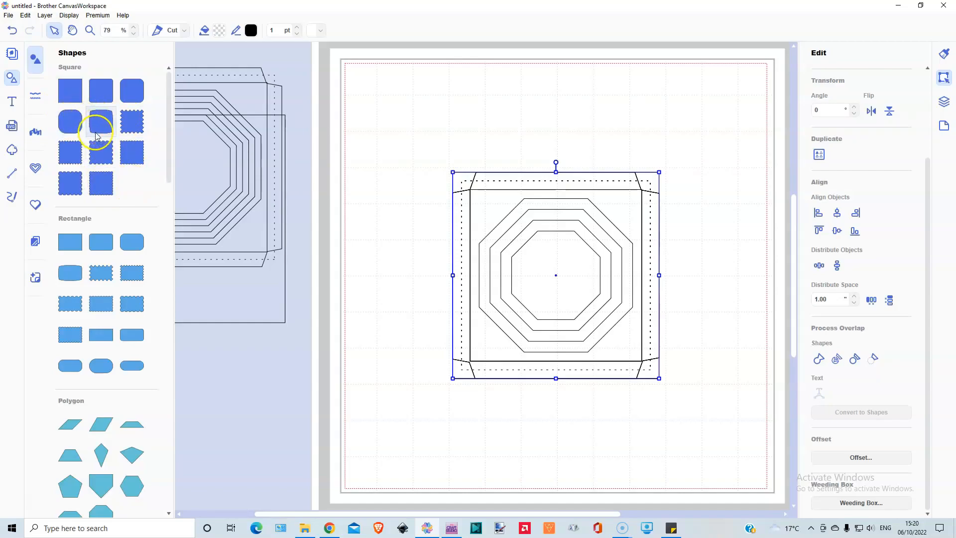
{"action": "scroll", "coordinate": [92, 284], "scroll_direction": "down", "scroll_amount": 1}
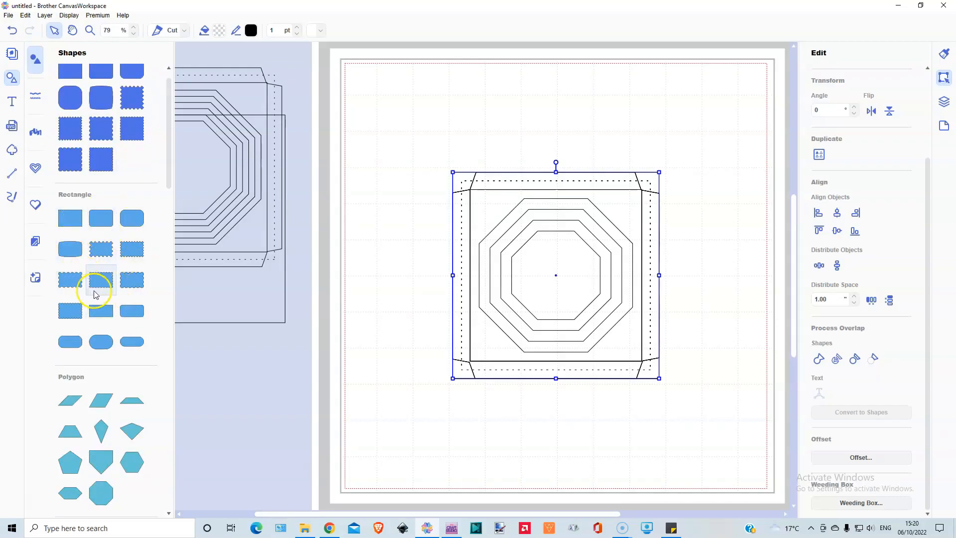
{"action": "scroll", "coordinate": [94, 294], "scroll_direction": "down", "scroll_amount": 7}
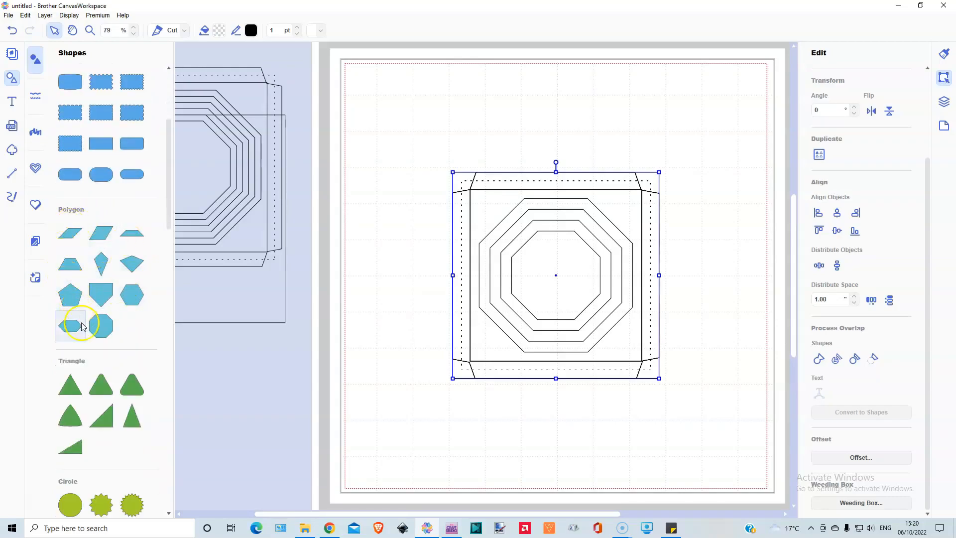
{"action": "scroll", "coordinate": [117, 292], "scroll_direction": "down", "scroll_amount": 3}
{"action": "scroll", "coordinate": [113, 299], "scroll_direction": "down", "scroll_amount": 9}
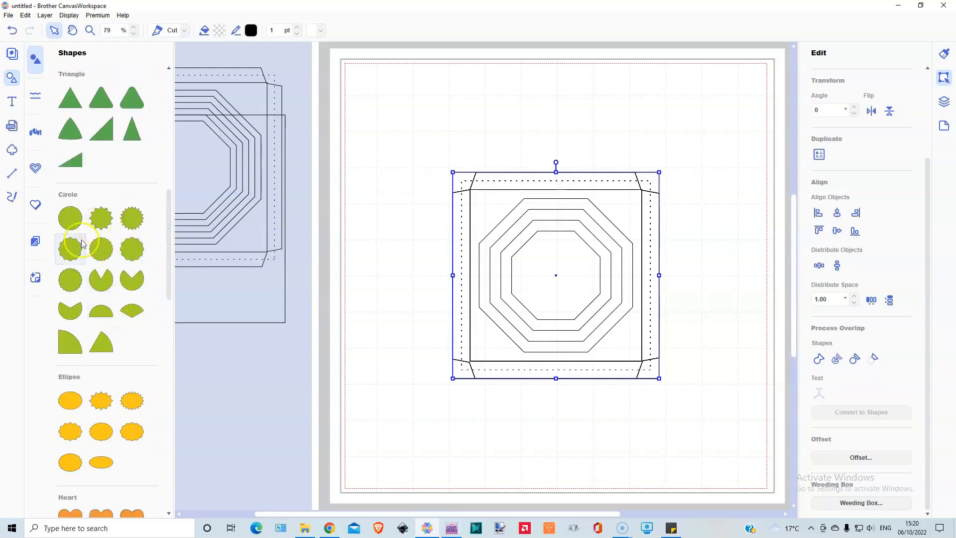
{"action": "scroll", "coordinate": [99, 318], "scroll_direction": "down", "scroll_amount": 5}
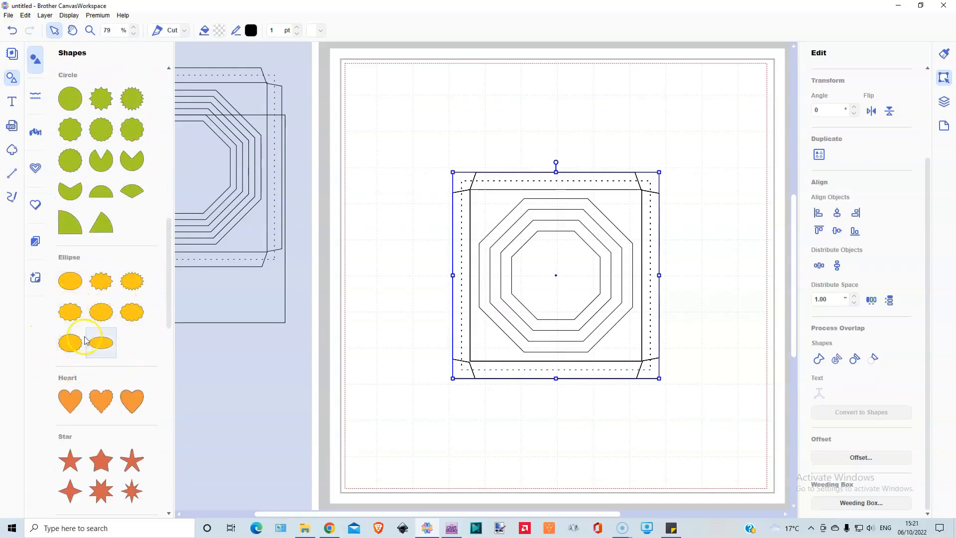
{"action": "scroll", "coordinate": [92, 336], "scroll_direction": "down", "scroll_amount": 3}
{"action": "scroll", "coordinate": [85, 341], "scroll_direction": "down", "scroll_amount": 3}
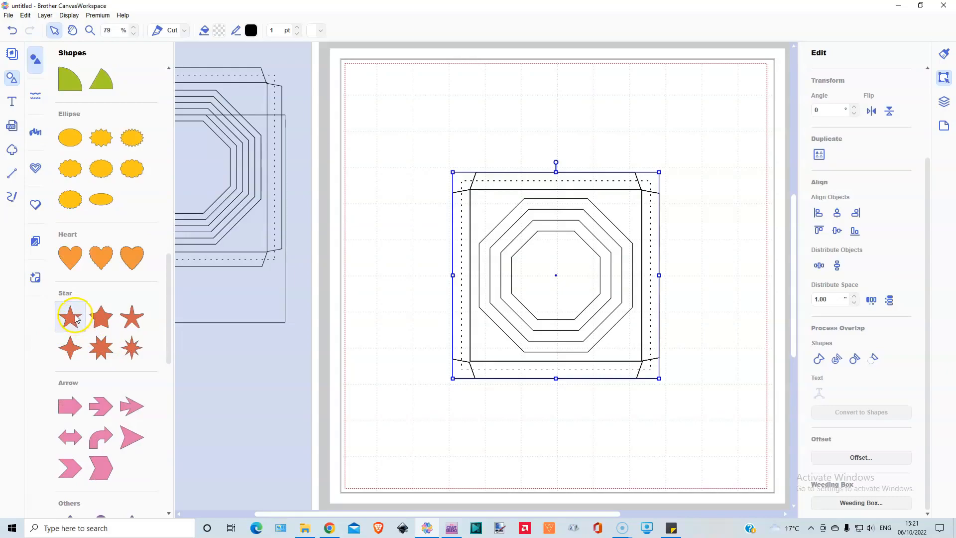
{"action": "scroll", "coordinate": [79, 318], "scroll_direction": "down", "scroll_amount": 16}
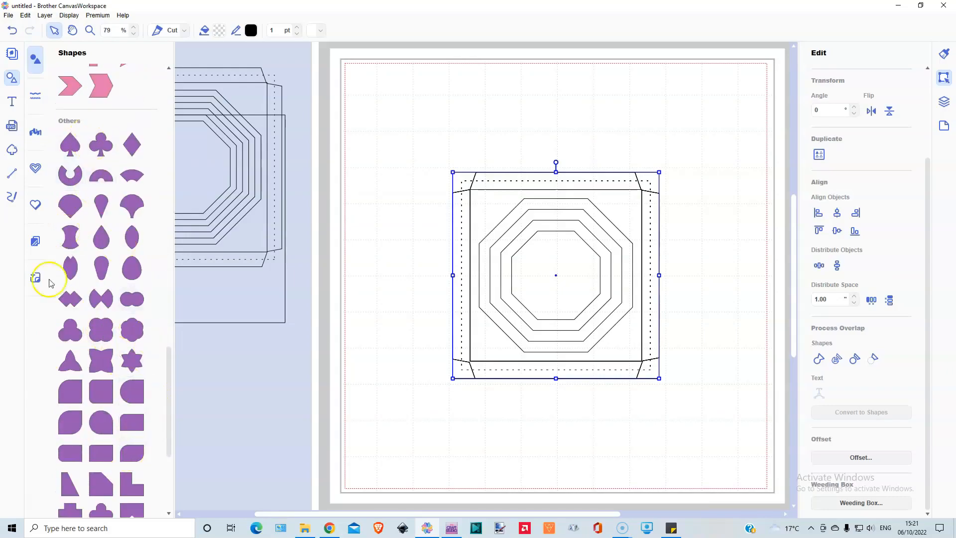
{"action": "scroll", "coordinate": [93, 367], "scroll_direction": "down", "scroll_amount": 2}
{"action": "scroll", "coordinate": [92, 358], "scroll_direction": "up", "scroll_amount": 9}
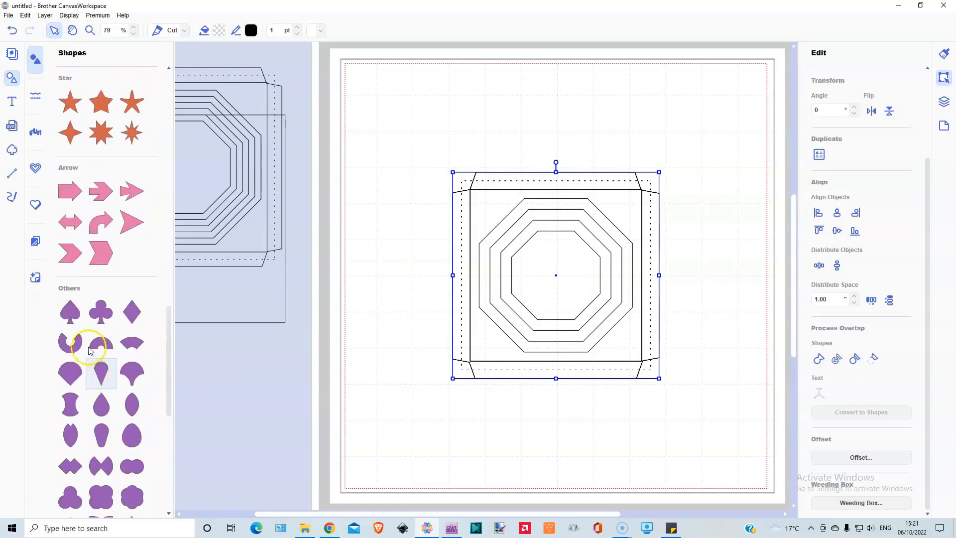
{"action": "scroll", "coordinate": [90, 350], "scroll_direction": "up", "scroll_amount": 20}
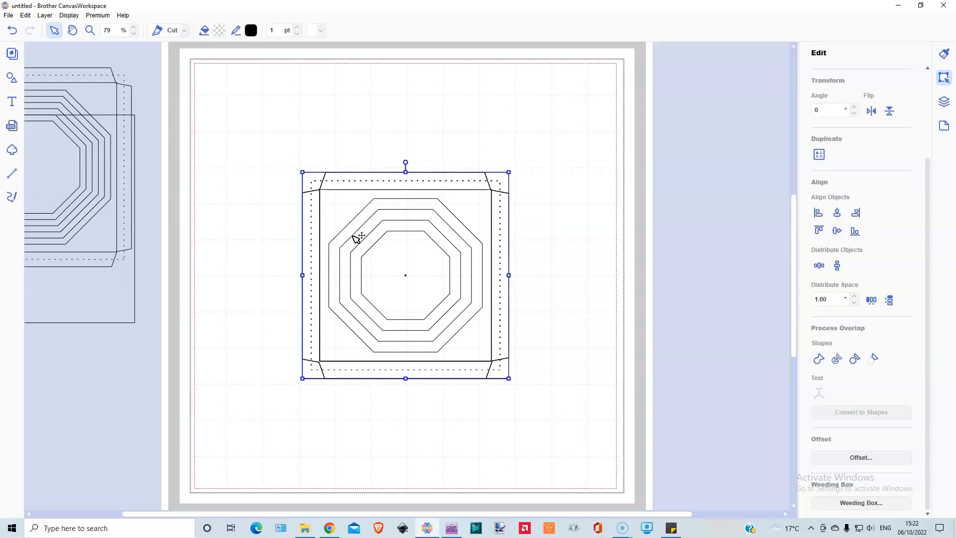
Step: Undo both centre alignments of the four frames
{"action": "left_click", "coordinate": [12, 30]}
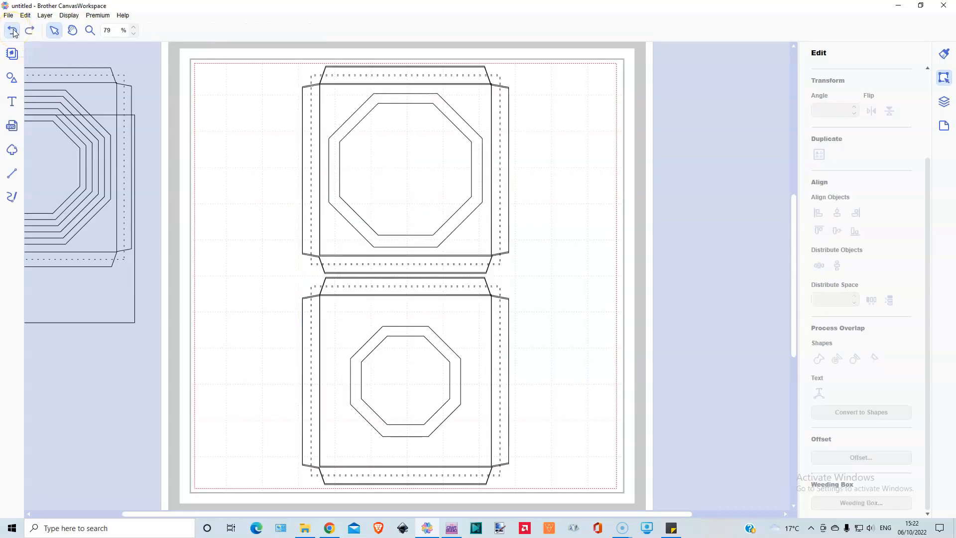
{"action": "left_click", "coordinate": [12, 31]}
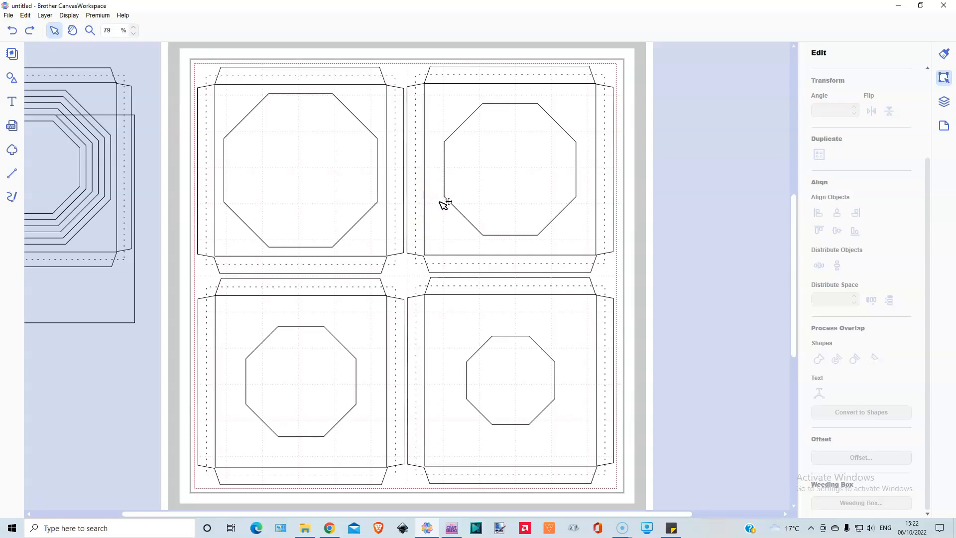
{"action": "left_click", "coordinate": [437, 197]}
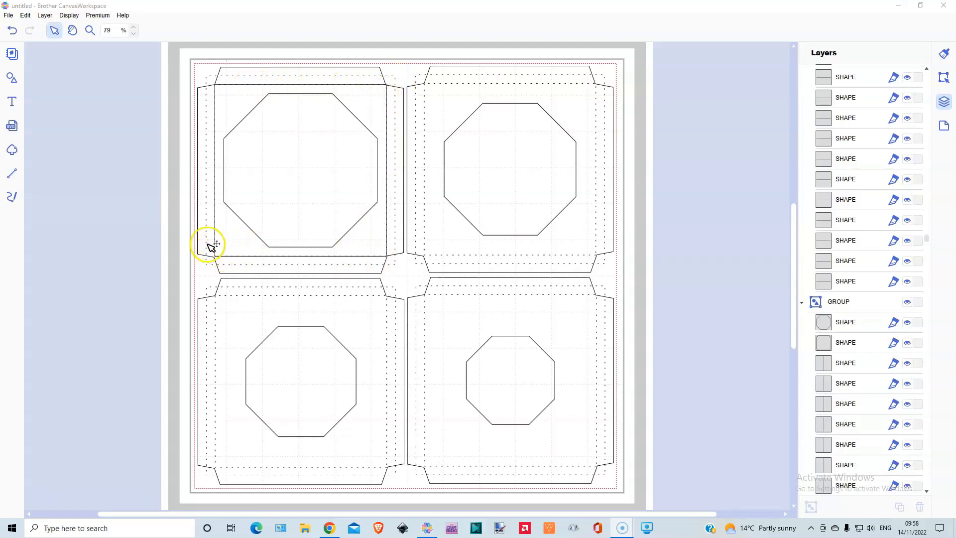
Step: Change the inner square of the upper-left frame to a dashed line style, and move it off the frame to the left
{"action": "left_click", "coordinate": [222, 100]}
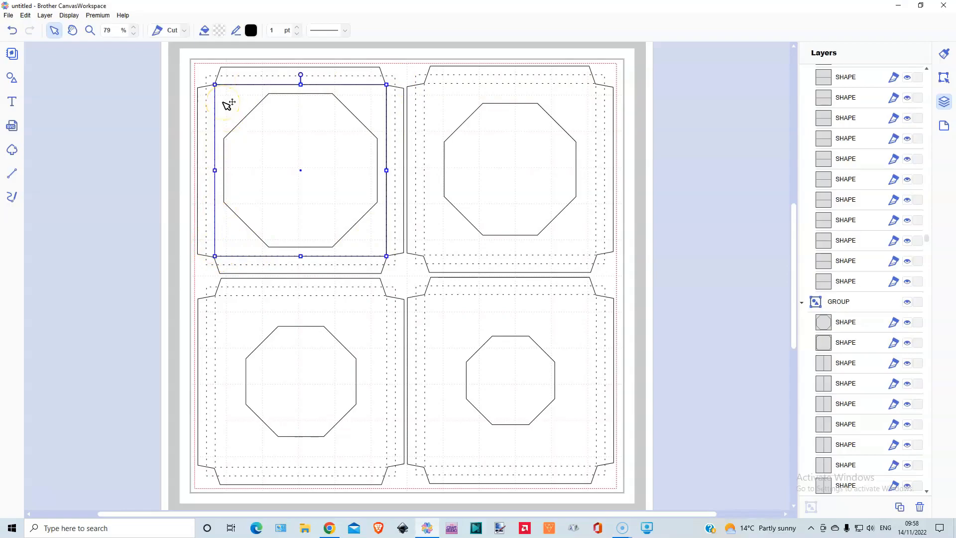
{"action": "left_click", "coordinate": [344, 30]}
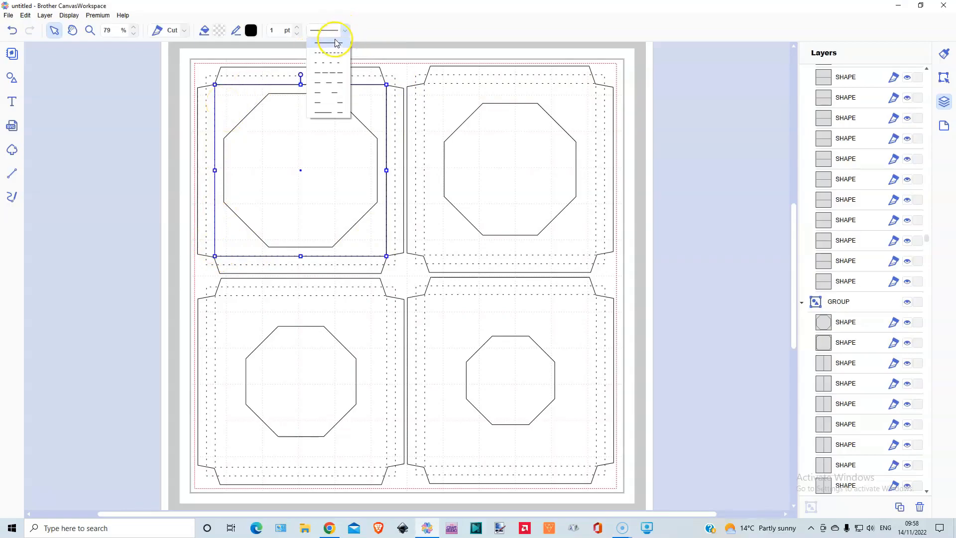
{"action": "left_click", "coordinate": [335, 66]}
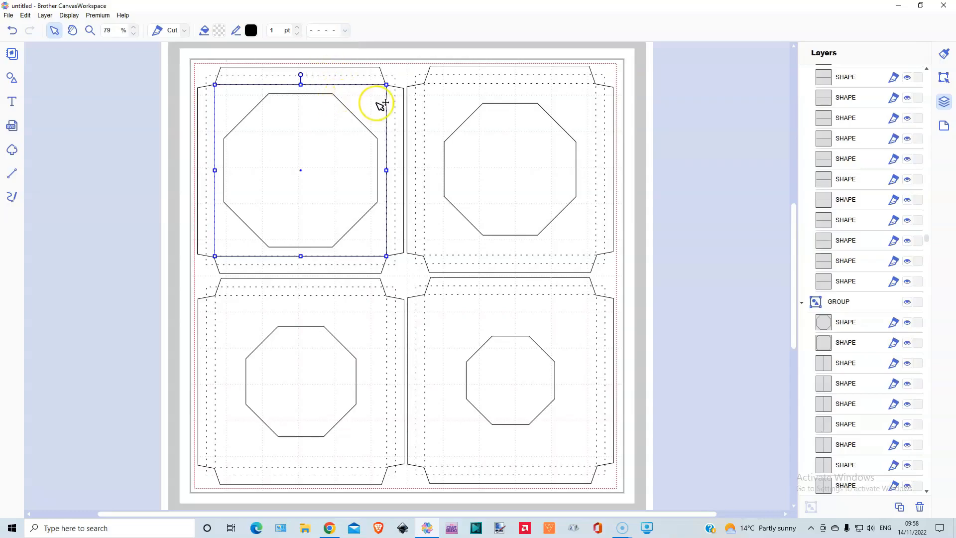
{"action": "left_click_drag", "start_coordinate": [379, 104], "coordinate": [251, 103]}
{"action": "left_click", "coordinate": [117, 320]}
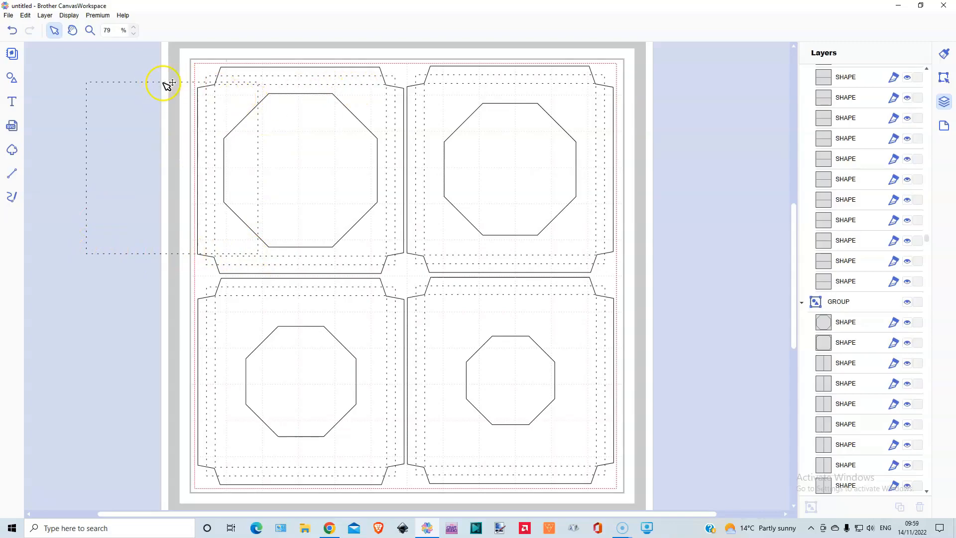
Step: Delete the displaced dashed square and all four frame groups to clear the mat
{"action": "left_click", "coordinate": [157, 98]}
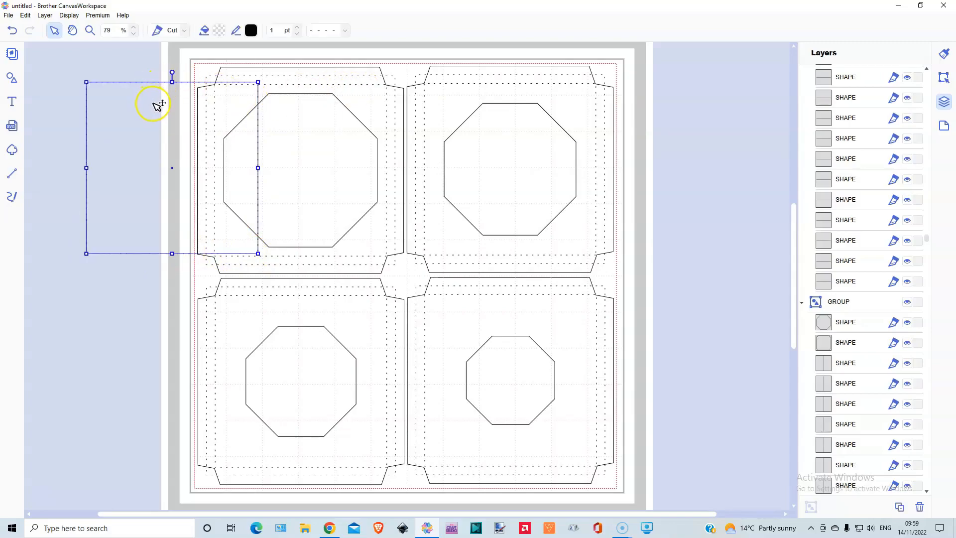
{"action": "key", "text": "Delete"}
{"action": "left_click_drag", "start_coordinate": [178, 55], "coordinate": [719, 507]}
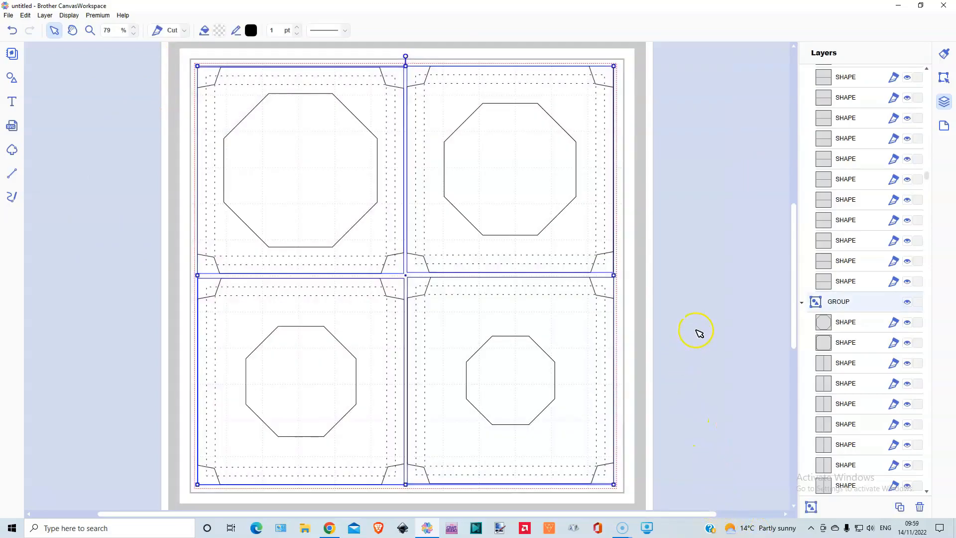
{"action": "key", "text": "Delete"}
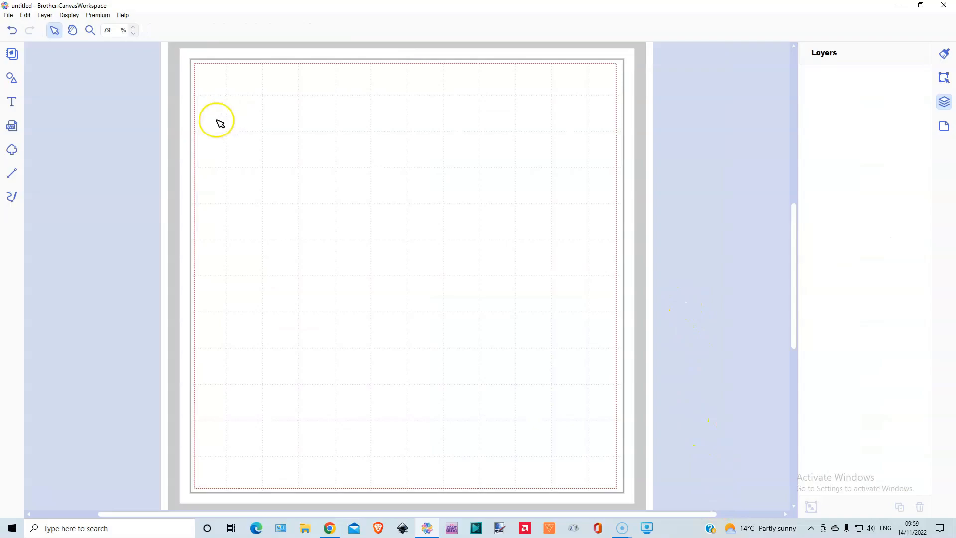
Step: Insert a plain rectangle and move it to about X 0.84 in, Y 1.48 in on the mat
{"action": "left_click", "coordinate": [11, 78]}
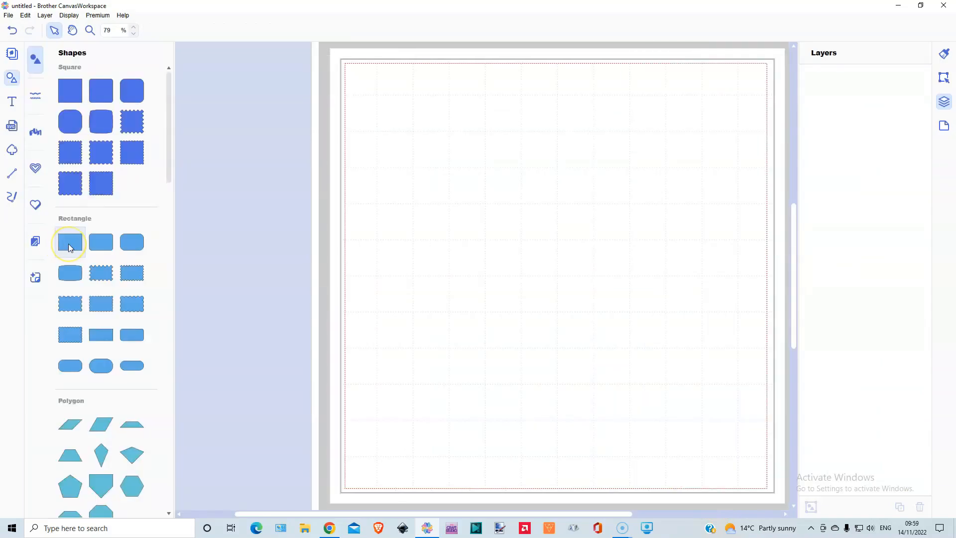
{"action": "left_click", "coordinate": [69, 244]}
{"action": "left_click", "coordinate": [11, 77]}
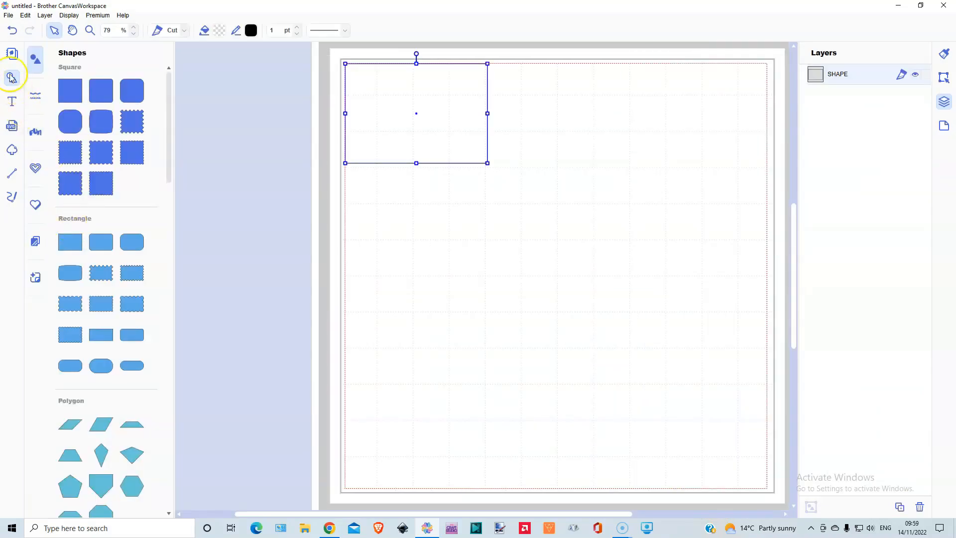
{"action": "left_click", "coordinate": [11, 78]}
{"action": "left_click_drag", "start_coordinate": [214, 128], "coordinate": [241, 172]}
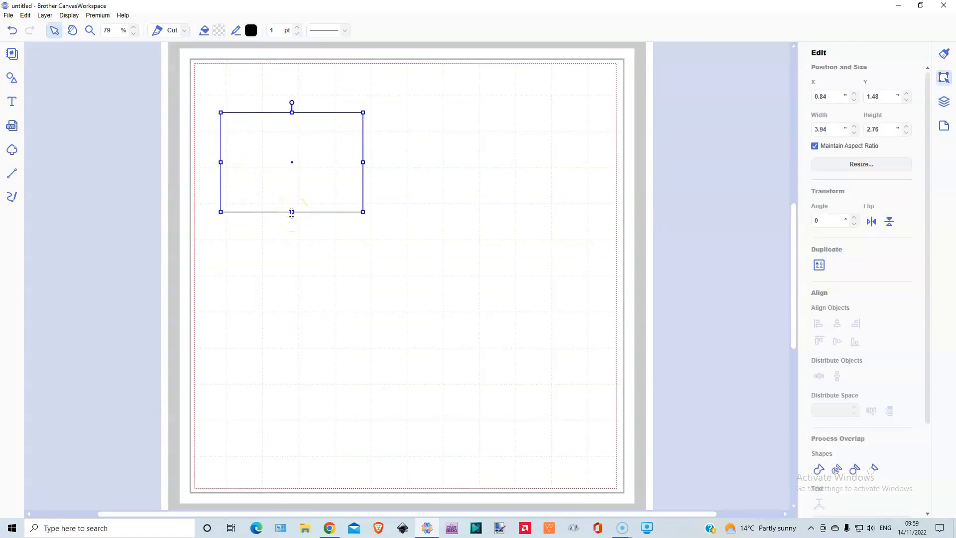
Step: Resize the rectangle to 4.25 in wide by 1.00 in high without maintaining its aspect ratio, and place it at X 0.00, Y 0.00
{"action": "left_click", "coordinate": [815, 147]}
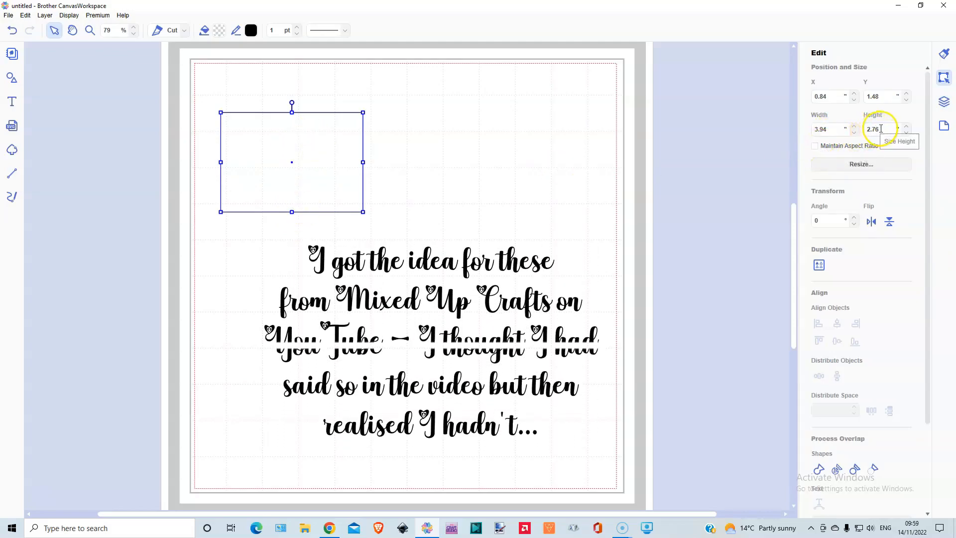
{"action": "left_click_drag", "start_coordinate": [880, 129], "coordinate": [868, 129]}
{"action": "type", "text": "1"}
{"action": "left_click_drag", "start_coordinate": [830, 128], "coordinate": [814, 128]}
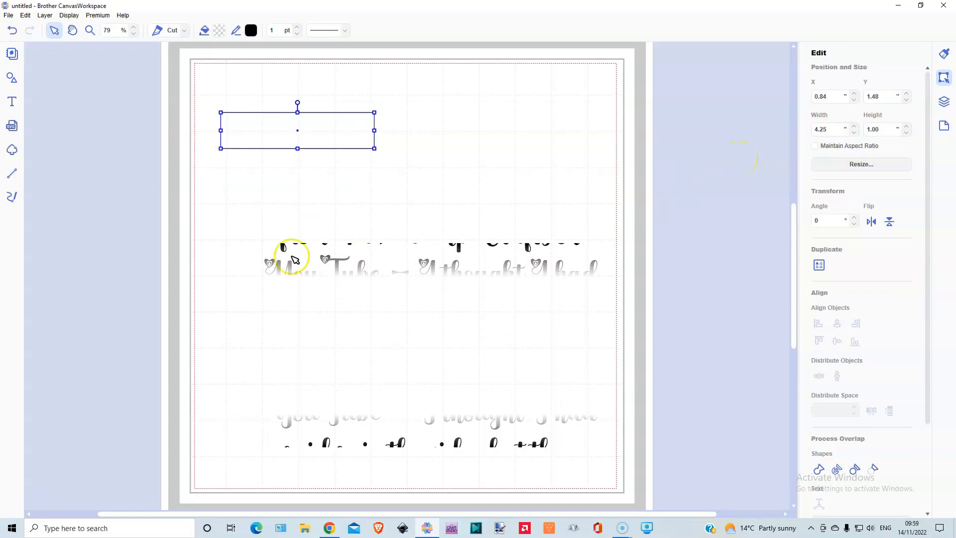
{"action": "left_click_drag", "start_coordinate": [267, 126], "coordinate": [239, 73]}
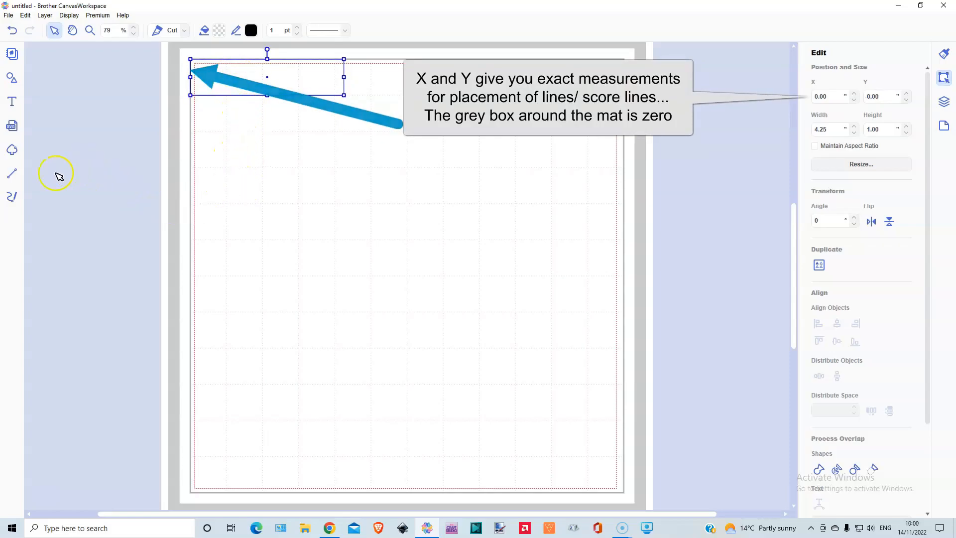
Step: Draw a vertical line about 0.91 in tall inside the strip at X 1.00 in, and place a duplicate of it at about X 2.01 in
{"action": "left_click", "coordinate": [12, 173]}
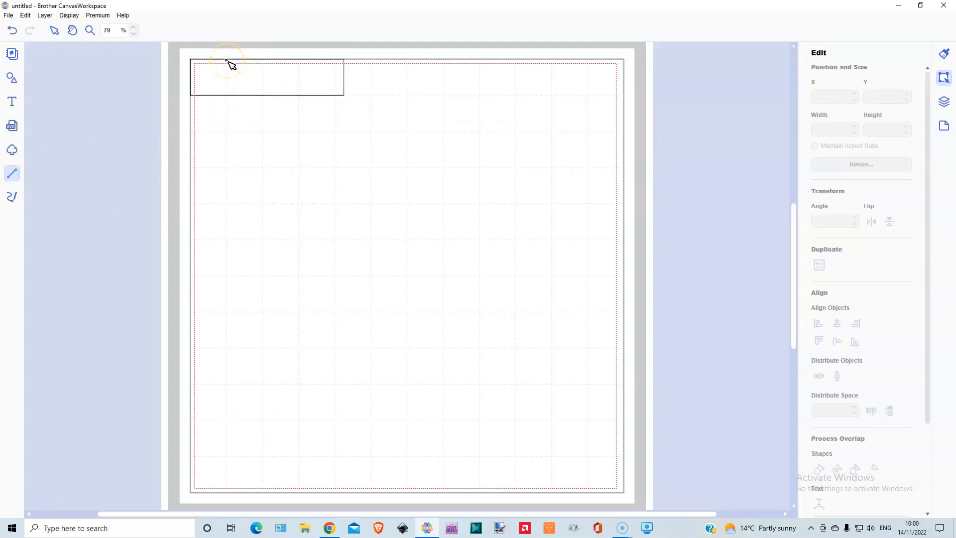
{"action": "left_click_drag", "start_coordinate": [226, 61], "coordinate": [226, 93]}
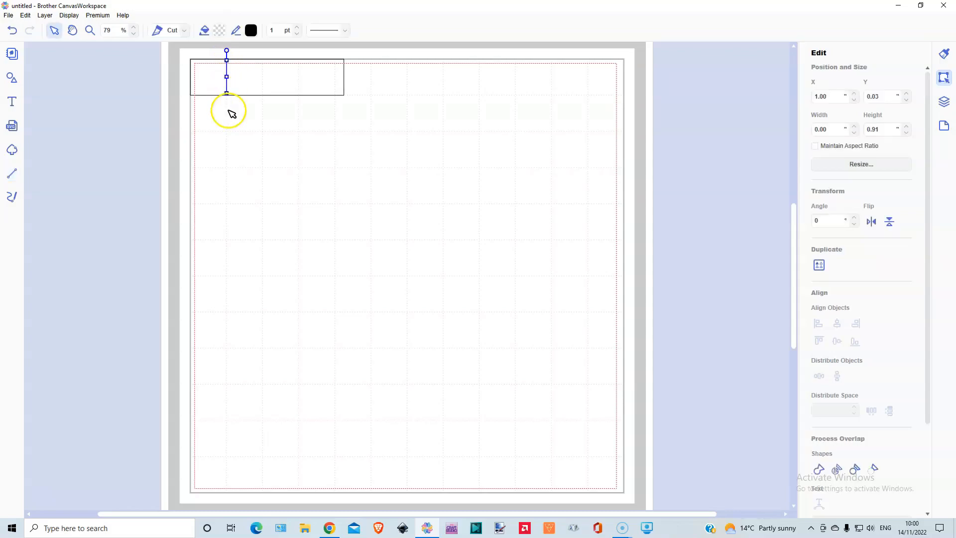
{"action": "left_click", "coordinate": [44, 15]}
{"action": "left_click", "coordinate": [60, 27]}
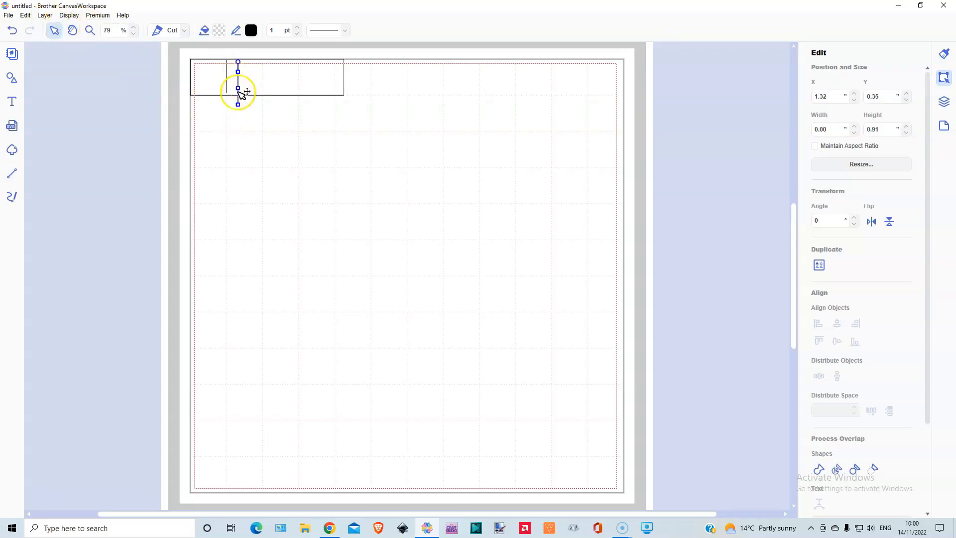
{"action": "left_click_drag", "start_coordinate": [241, 99], "coordinate": [265, 87]}
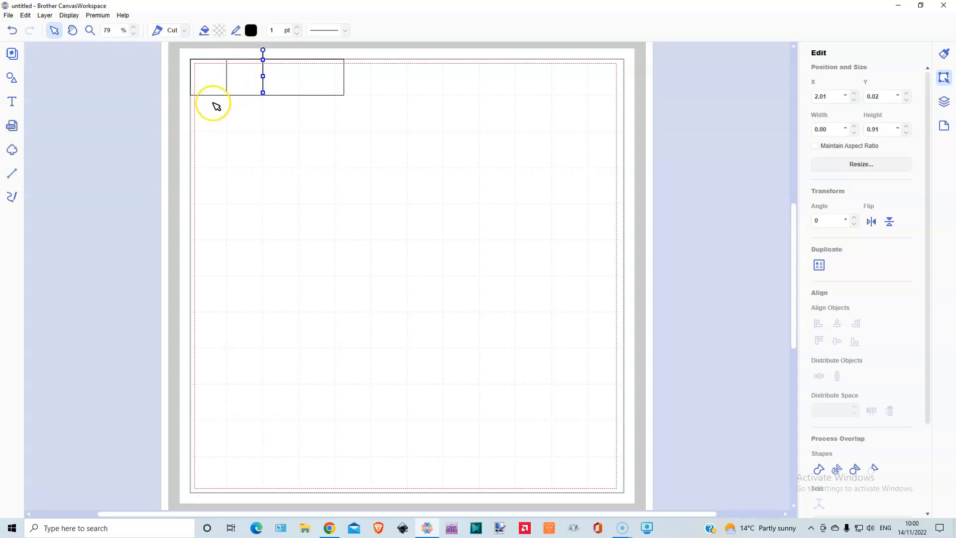
Step: Place another duplicate line at X 1.50 in, and shift the line to its right to exactly X 2.00 in
{"action": "left_click", "coordinate": [44, 15]}
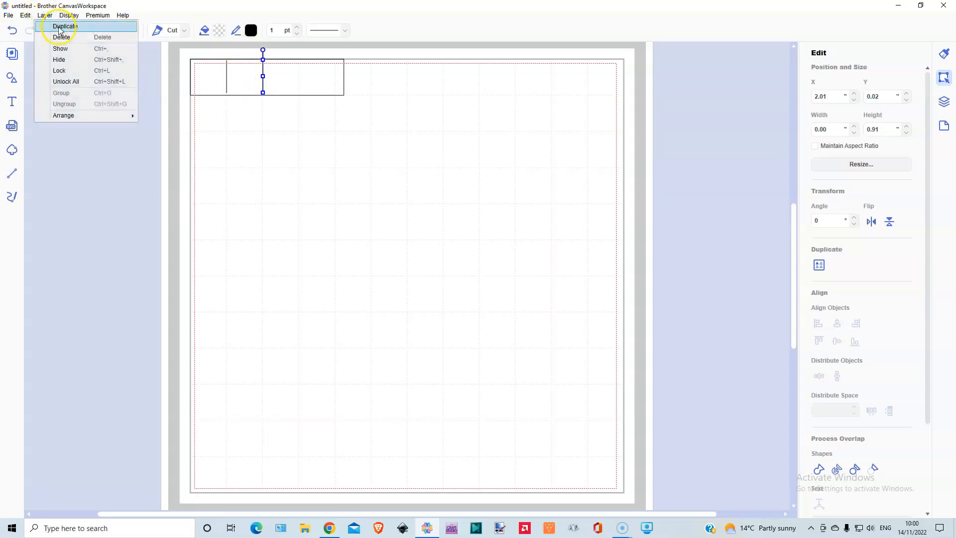
{"action": "left_click", "coordinate": [57, 26]}
{"action": "left_click_drag", "start_coordinate": [279, 100], "coordinate": [249, 89]}
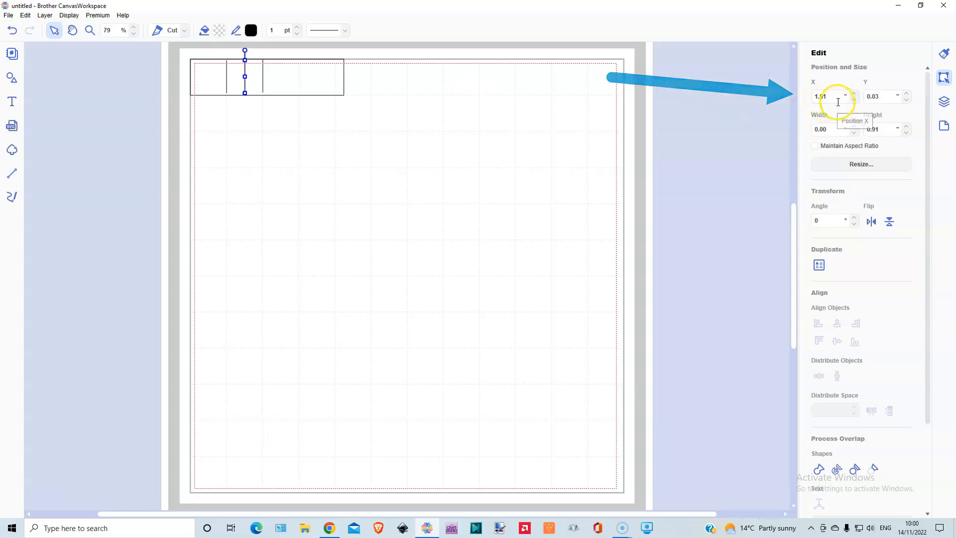
{"action": "key", "text": "Left"}
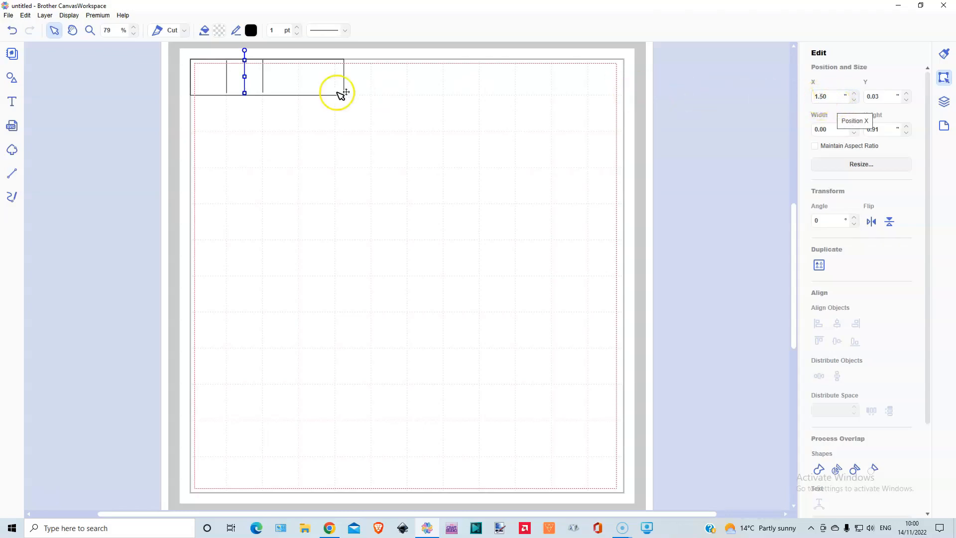
{"action": "left_click", "coordinate": [267, 85]}
{"action": "left_click", "coordinate": [263, 84]}
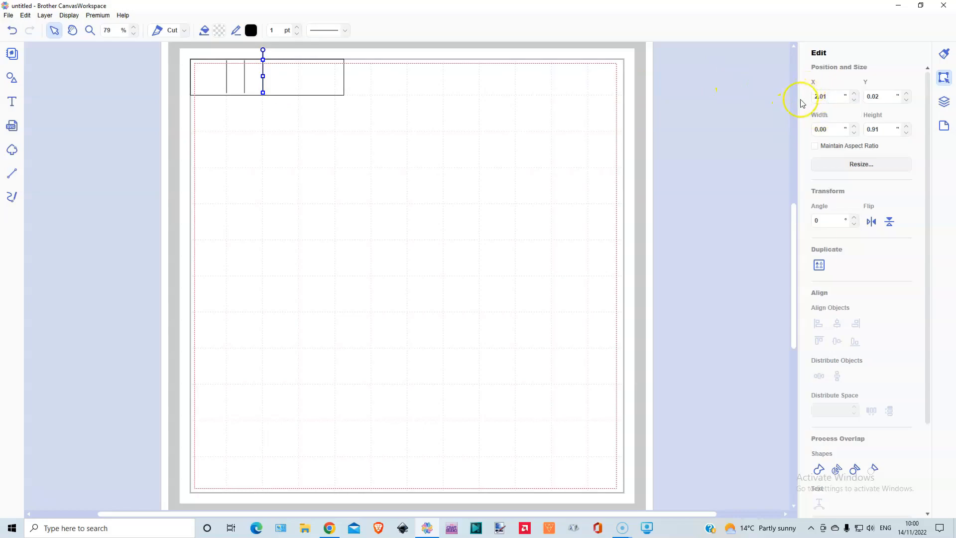
{"action": "key", "text": "Left"}
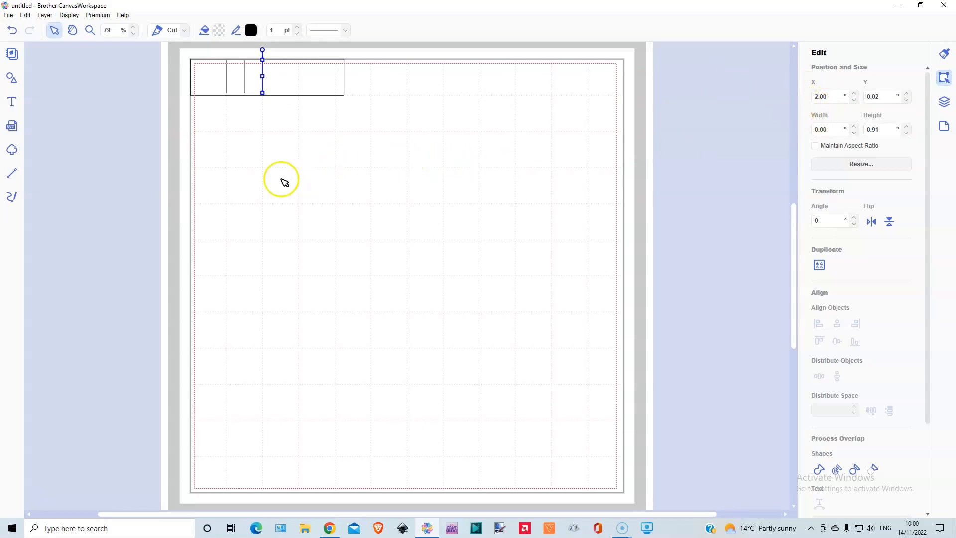
Step: Duplicate the vertical line twice more, placing the copies inside the strip at about X 2.95 in and X 4.01 in
{"action": "left_click", "coordinate": [46, 15]}
{"action": "left_click", "coordinate": [59, 27]}
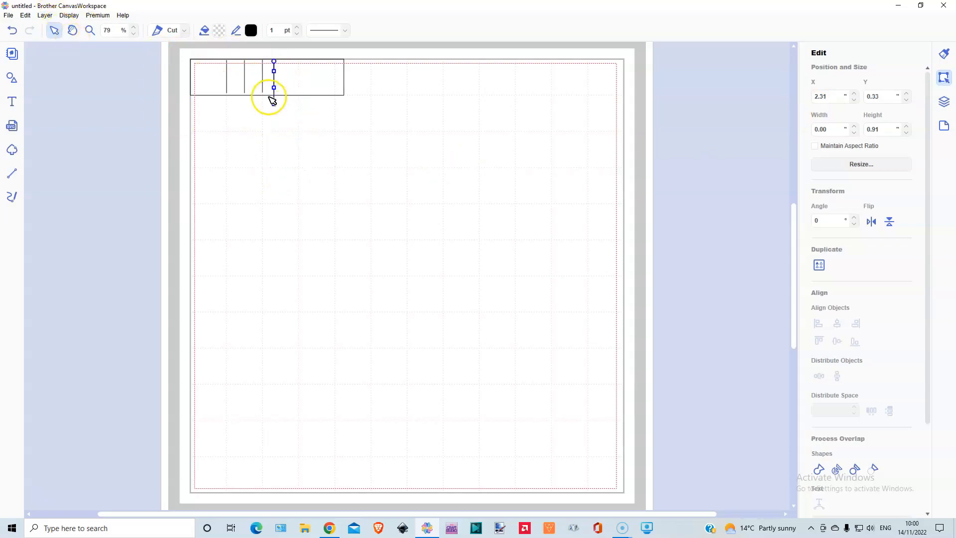
{"action": "left_click_drag", "start_coordinate": [262, 89], "coordinate": [298, 85]}
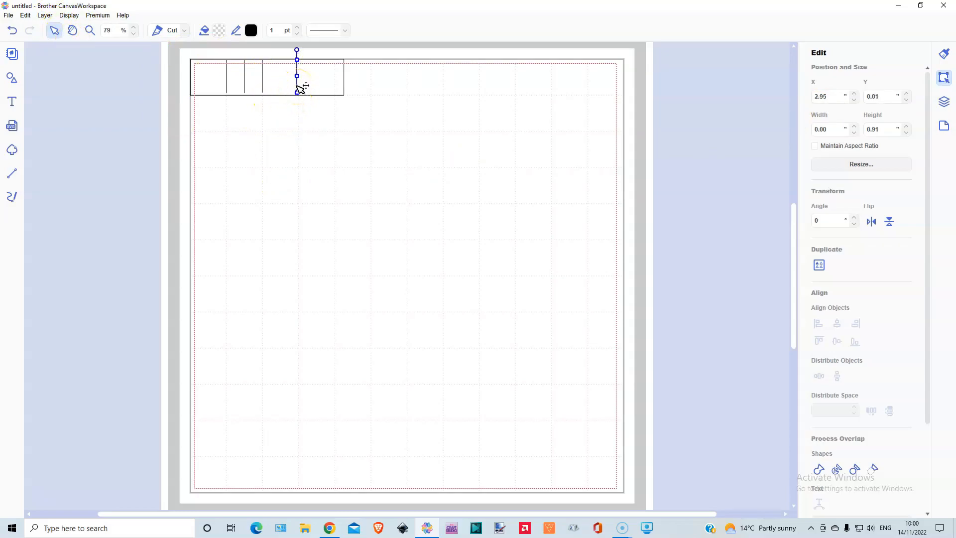
{"action": "left_click", "coordinate": [46, 16]}
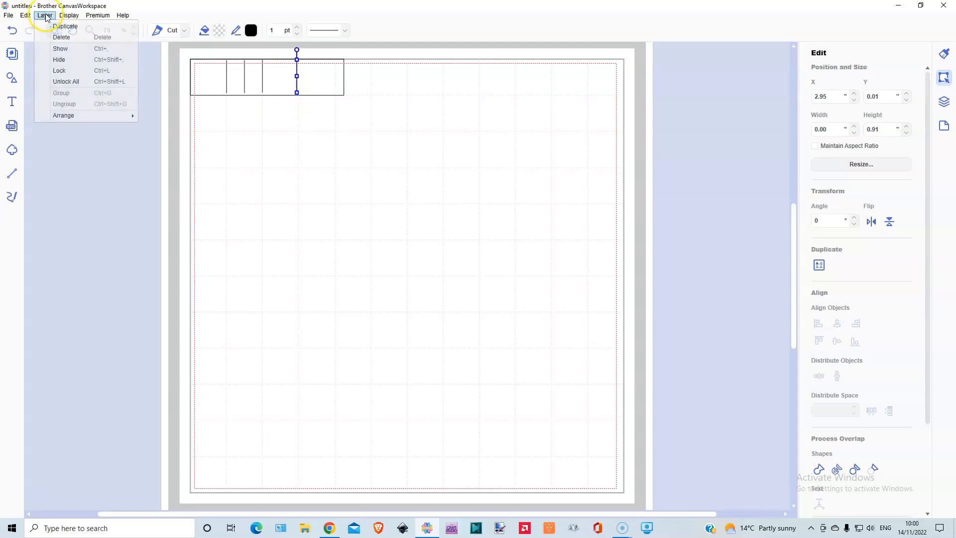
{"action": "left_click", "coordinate": [57, 28]}
{"action": "left_click_drag", "start_coordinate": [310, 100], "coordinate": [336, 90]}
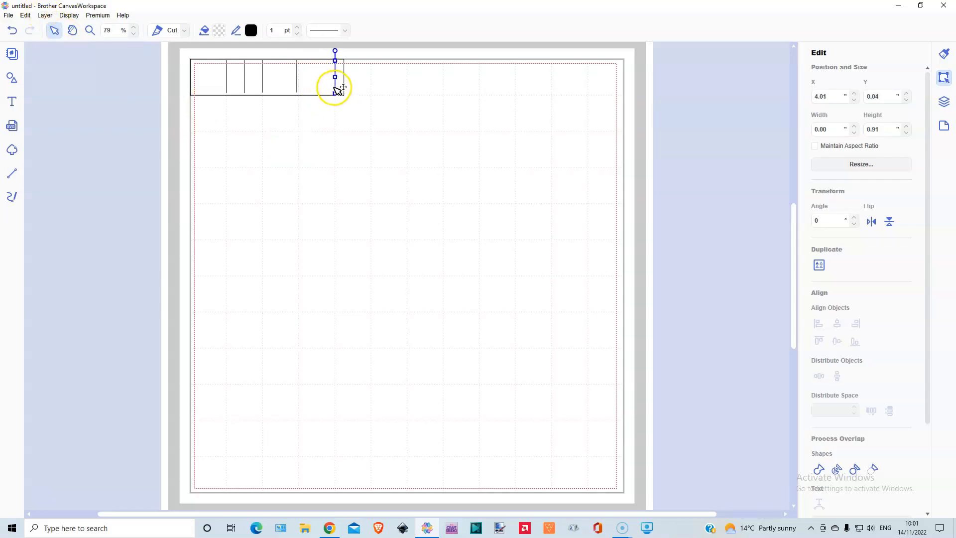
Step: Duplicate the rightmost line and position the copy at exactly X 3.50 in
{"action": "left_click", "coordinate": [45, 15]}
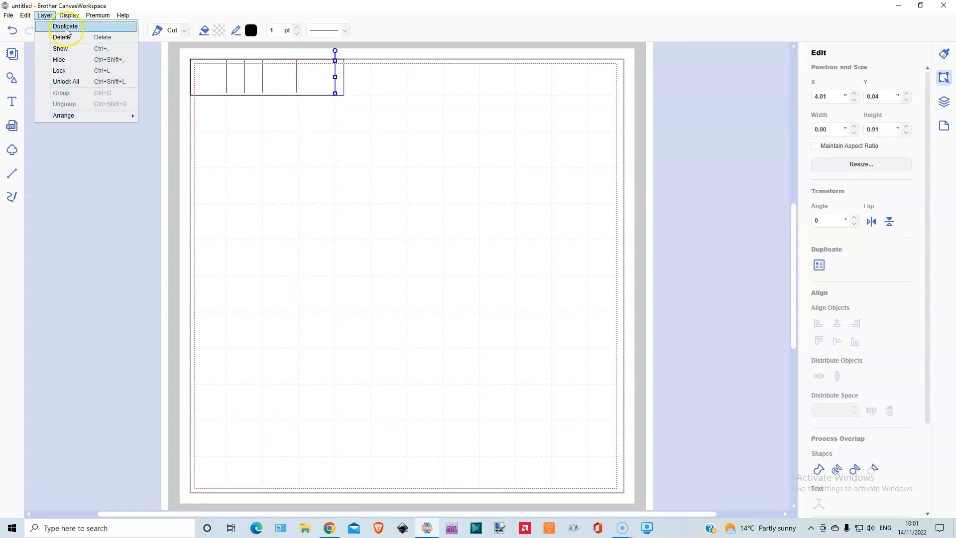
{"action": "left_click", "coordinate": [58, 27]}
{"action": "left_click_drag", "start_coordinate": [348, 100], "coordinate": [321, 89]}
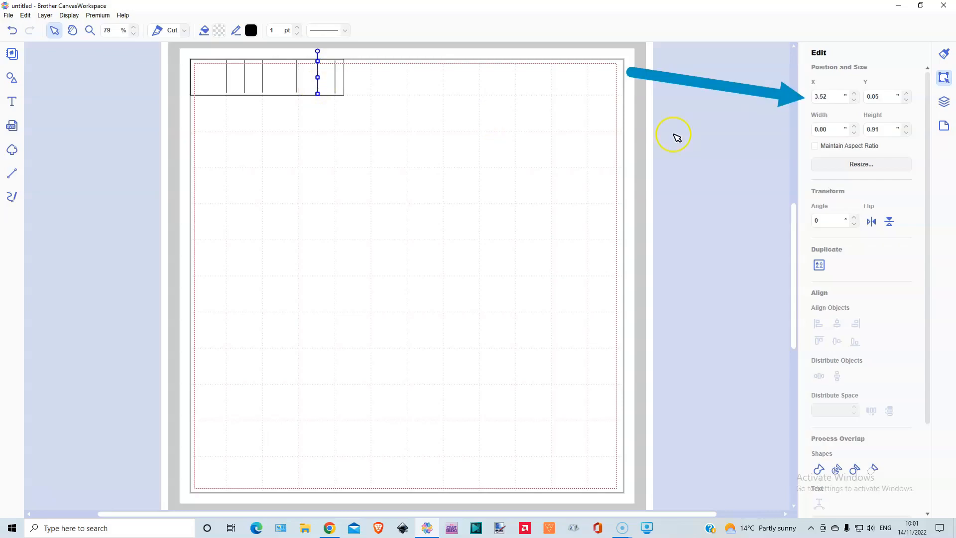
{"action": "key", "text": "Left"}
{"action": "key", "text": "Left"}
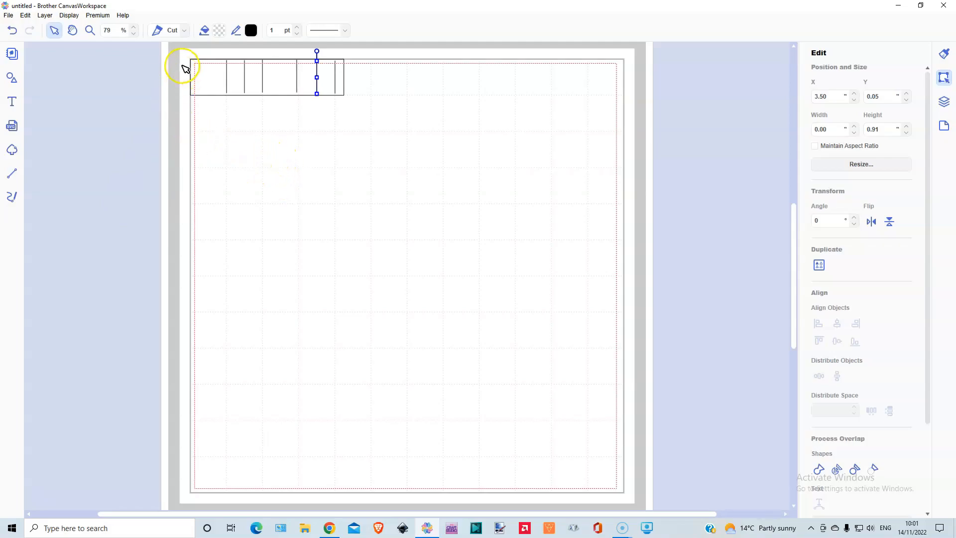
Step: Group the rectangle with all six lines and move the group to about X 0.80 in, Y 0.84 in
{"action": "left_click_drag", "start_coordinate": [185, 55], "coordinate": [352, 191]}
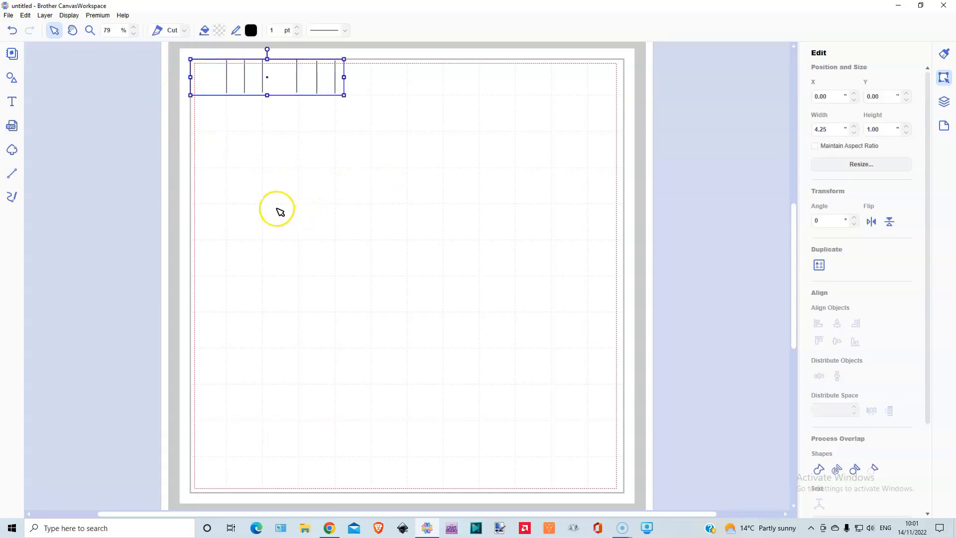
{"action": "left_click_drag", "start_coordinate": [280, 87], "coordinate": [309, 117]}
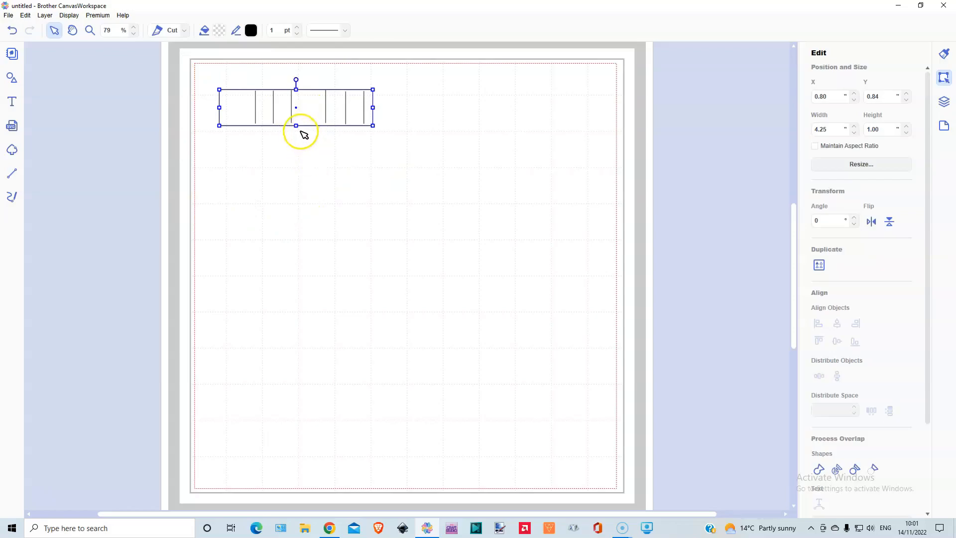
Step: Try several heights for the grouped strip, including about 5.21 in and 0.47 in, and finish at about 1.09 in
{"action": "mouse_move", "coordinate": [296, 125]}
{"action": "left_mouse_down"}
{"action": "mouse_move", "coordinate": [296, 138]}
{"action": "mouse_move", "coordinate": [297, 124]}
{"action": "left_mouse_up"}
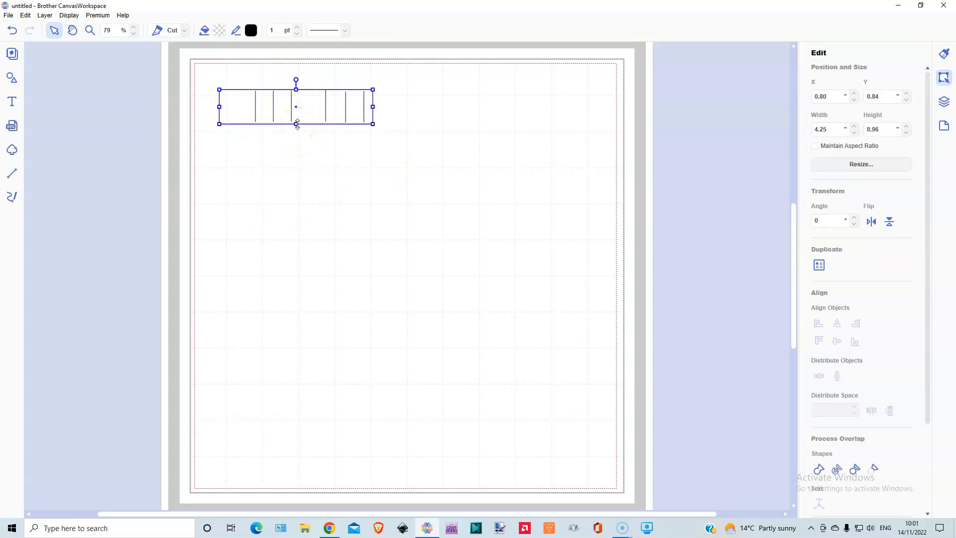
{"action": "left_click", "coordinate": [298, 124]}
{"action": "left_click_drag", "start_coordinate": [296, 124], "coordinate": [296, 277]}
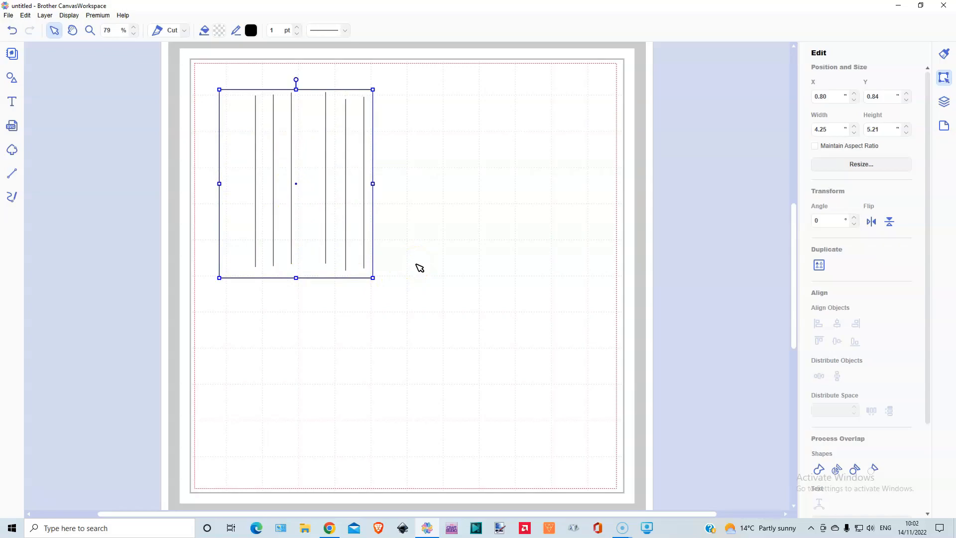
{"action": "left_click_drag", "start_coordinate": [296, 277], "coordinate": [319, 130]}
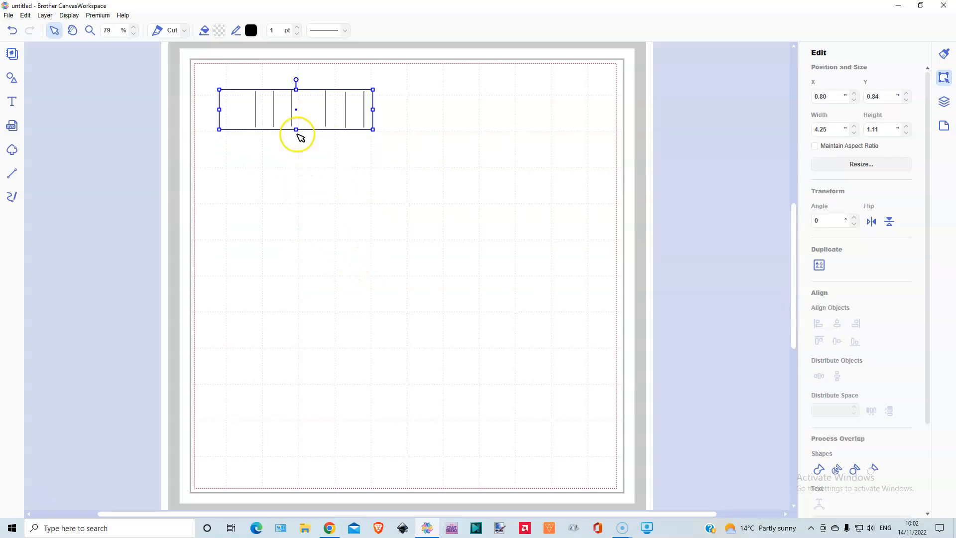
{"action": "left_click_drag", "start_coordinate": [295, 129], "coordinate": [309, 107]}
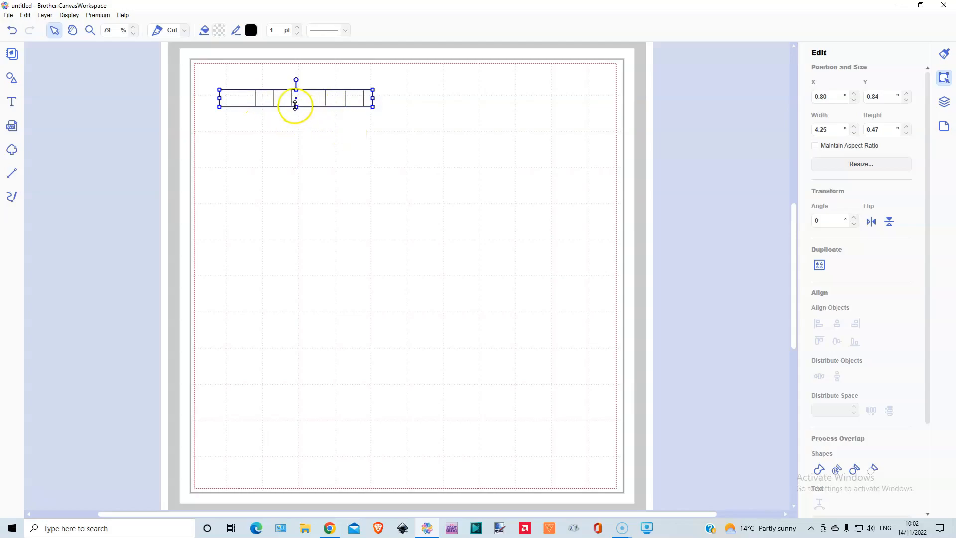
{"action": "left_click_drag", "start_coordinate": [296, 105], "coordinate": [296, 129]}
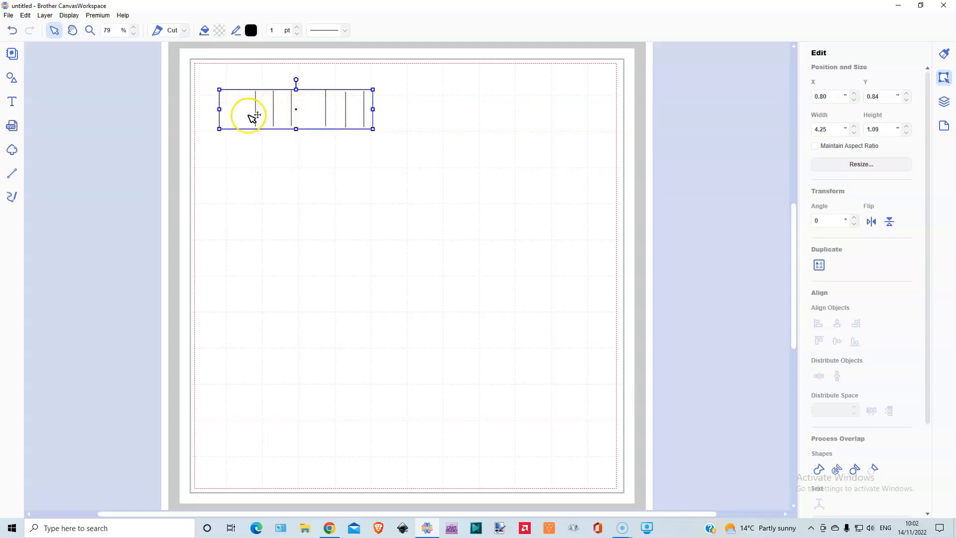
Step: Ungroup the strip and align its six inner lines, without the rectangle, to a common vertical middle
{"action": "left_click", "coordinate": [48, 18]}
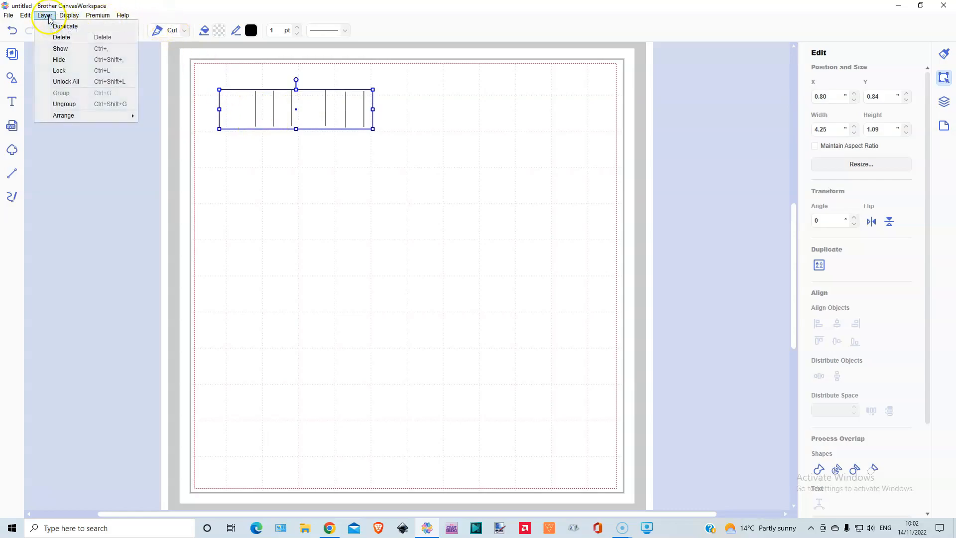
{"action": "left_click", "coordinate": [64, 104]}
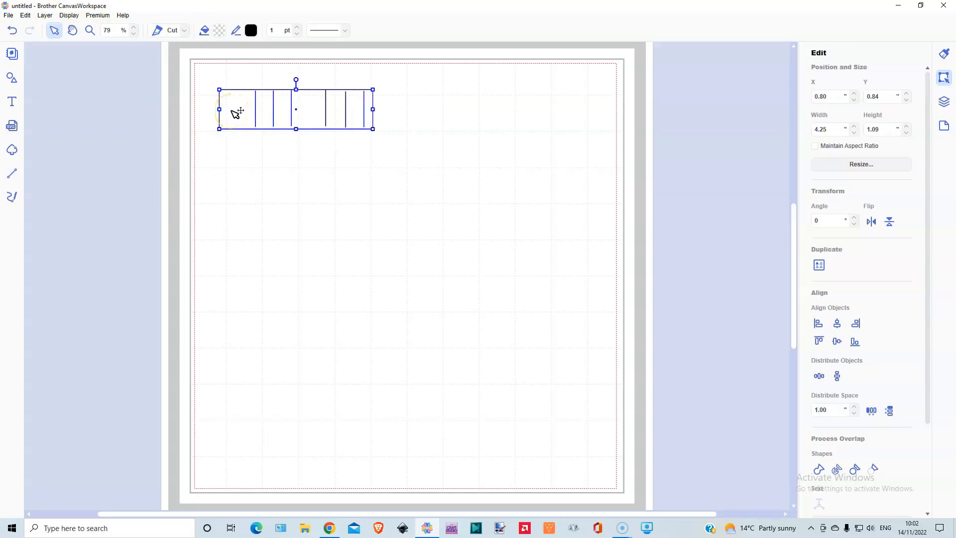
{"action": "left_click", "coordinate": [232, 111], "text": "shift"}
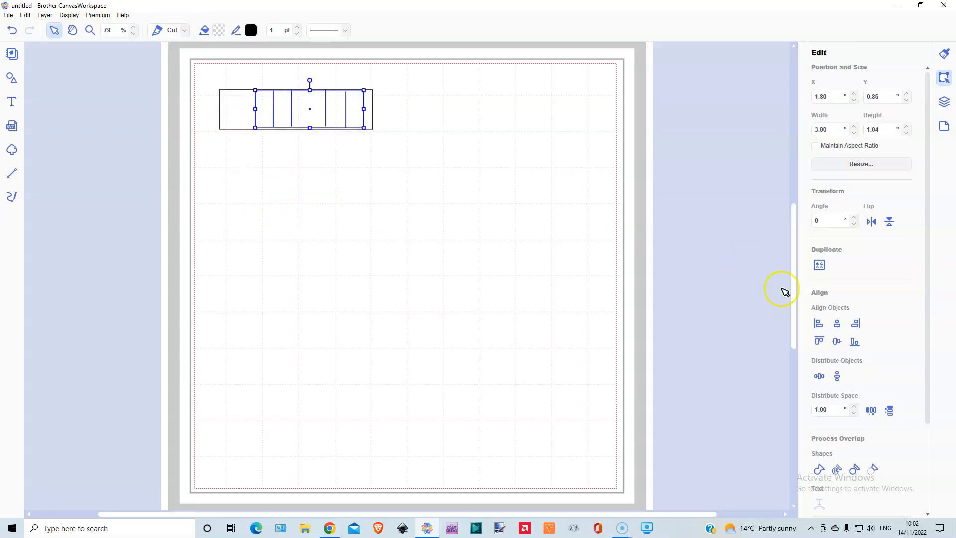
{"action": "left_click", "coordinate": [837, 342]}
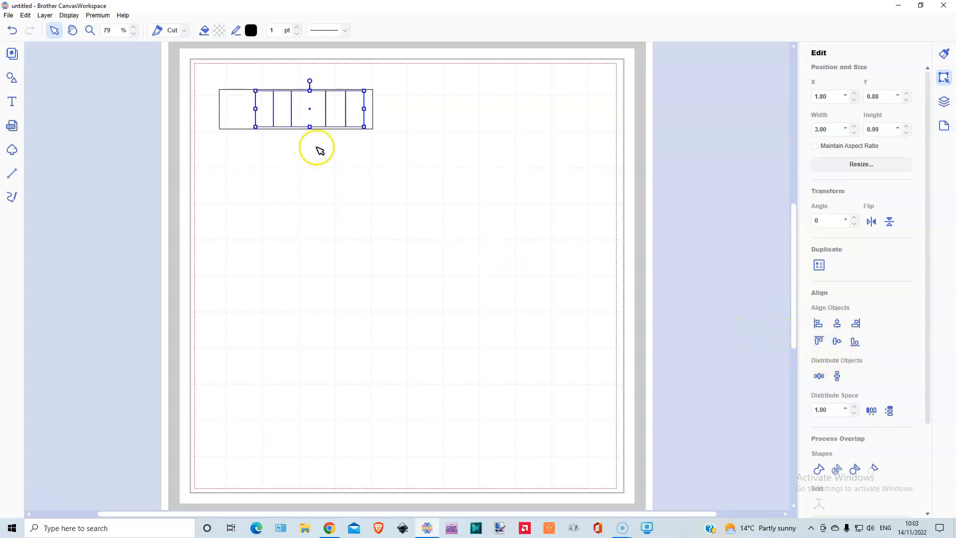
Step: Stretch the six inner lines to about 1.09 in tall and give them the evenly spaced short-dash line style
{"action": "left_click_drag", "start_coordinate": [309, 127], "coordinate": [309, 130]}
{"action": "left_click", "coordinate": [329, 30]}
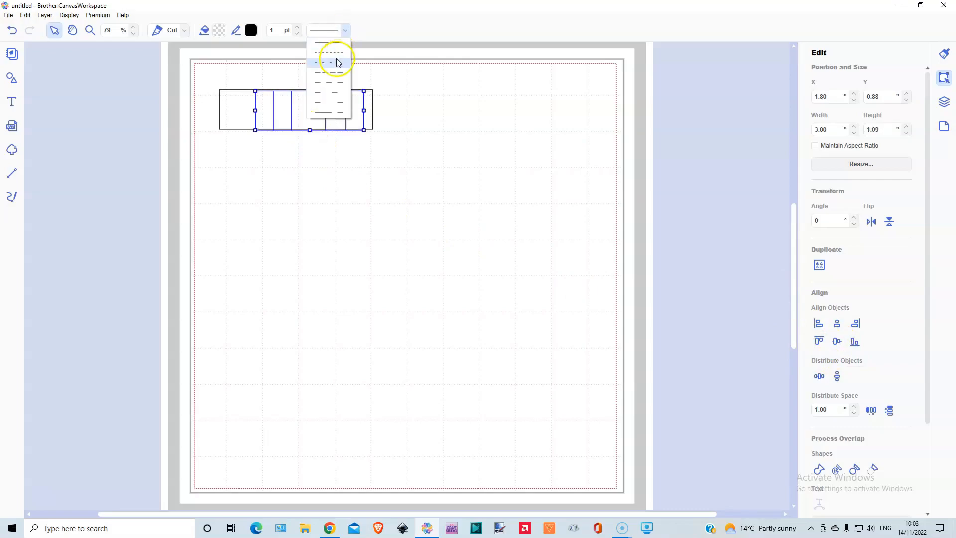
{"action": "left_click", "coordinate": [335, 63]}
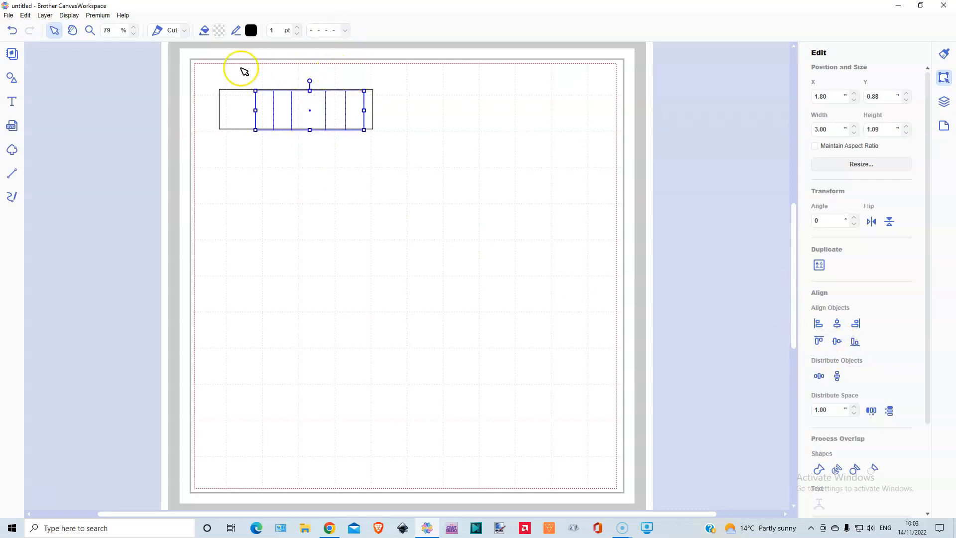
Step: Add the rectangle to the selected dashed lines and align everything by the vertical middle
{"action": "left_click", "coordinate": [232, 115], "text": "shift"}
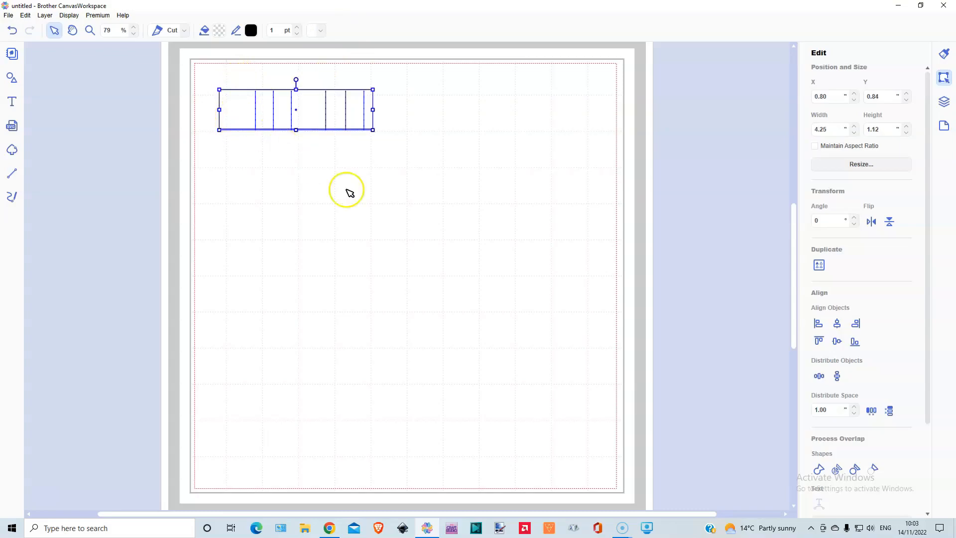
{"action": "left_click", "coordinate": [838, 342]}
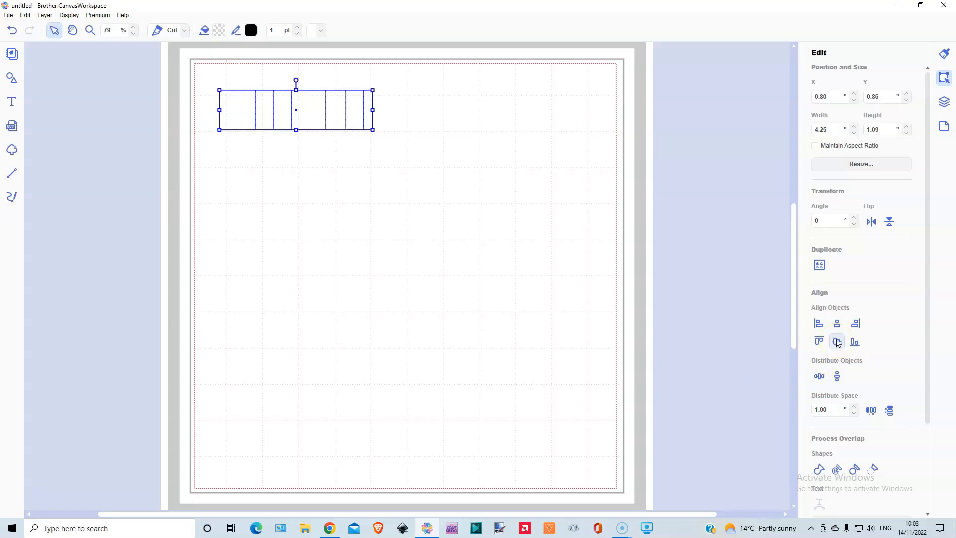
{"action": "left_click", "coordinate": [269, 196]}
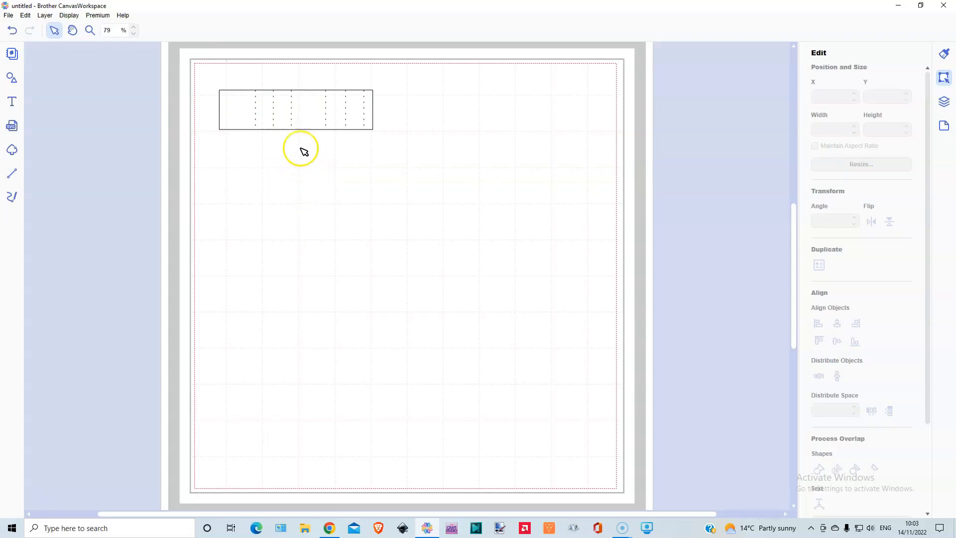
Step: Group the rectangle with its dashed lines and reduce the group's height to about 0.61 in
{"action": "left_click_drag", "start_coordinate": [209, 78], "coordinate": [431, 172]}
{"action": "key", "text": "ctrl+g"}
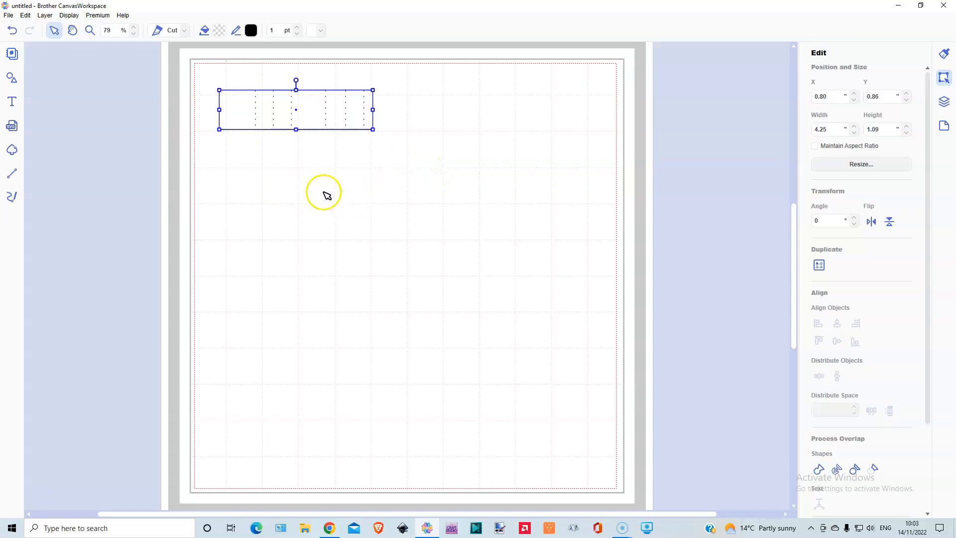
{"action": "left_click_drag", "start_coordinate": [295, 129], "coordinate": [310, 112]}
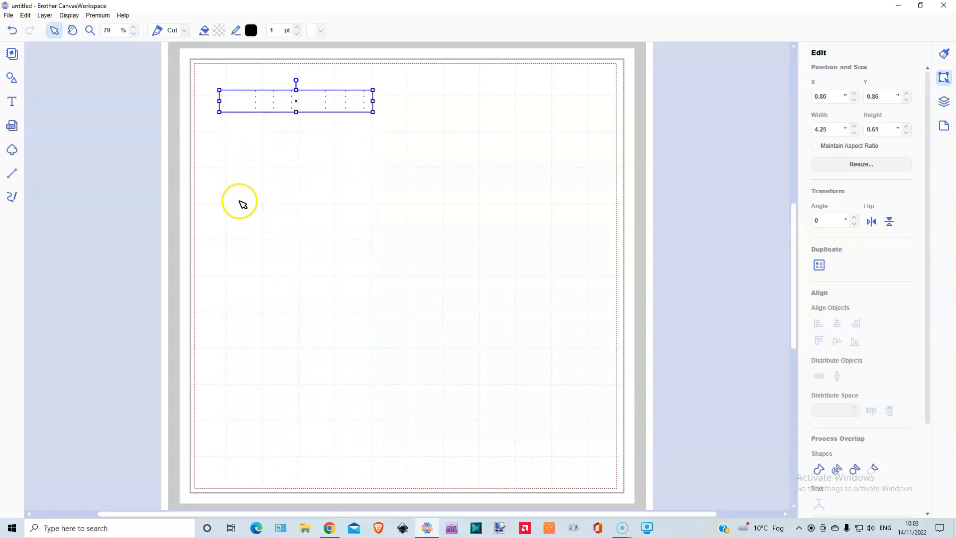